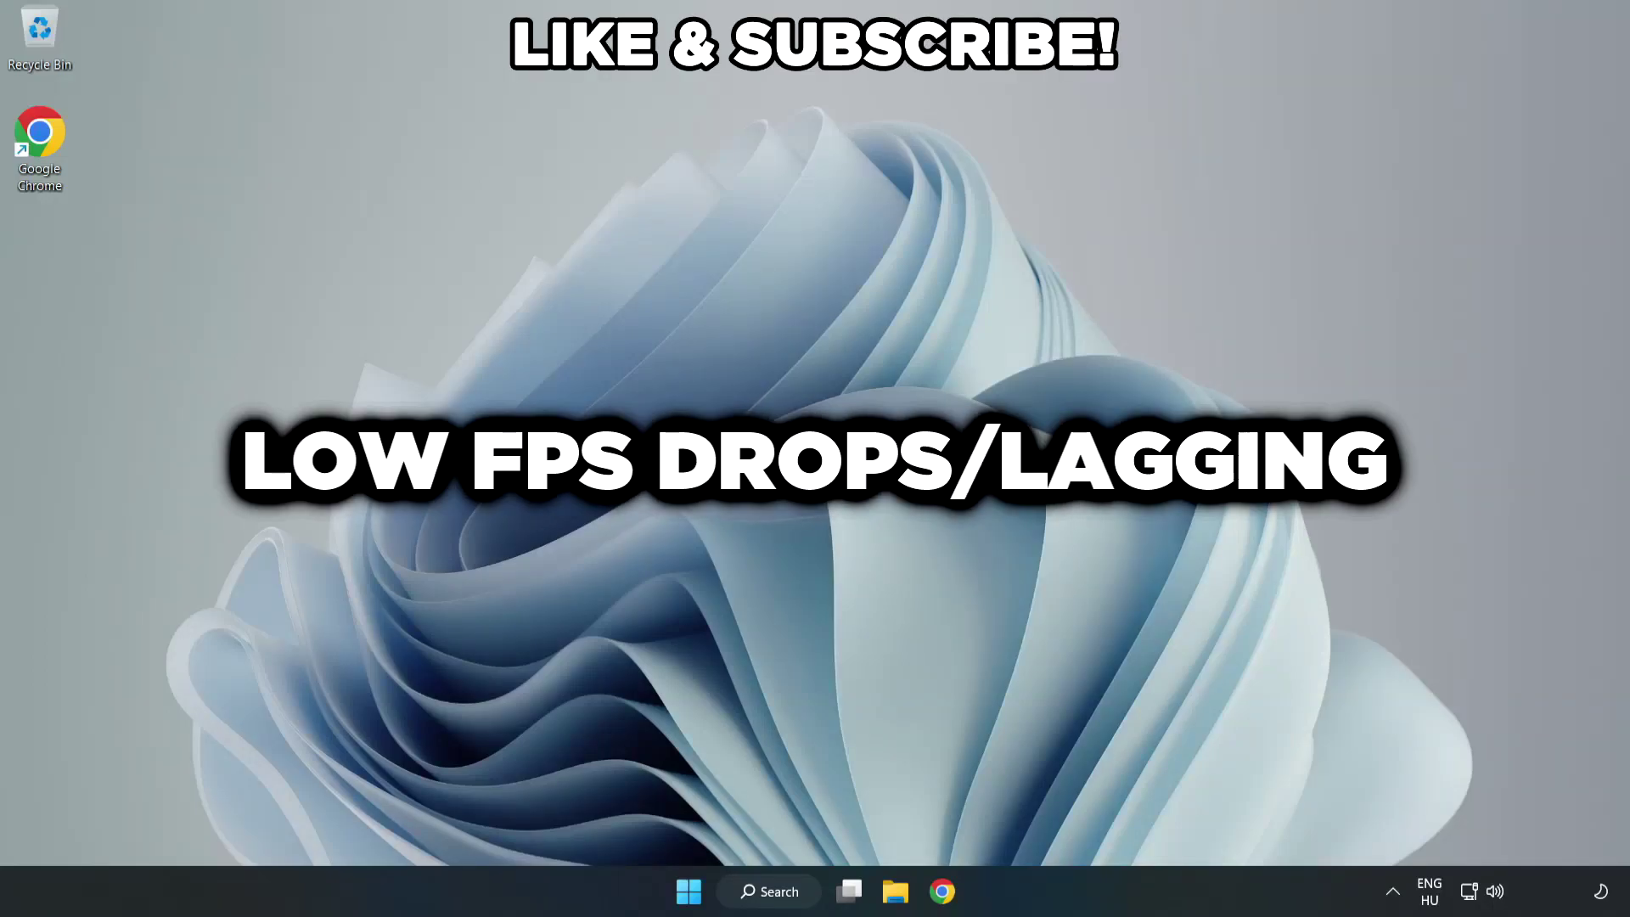
# Step: Search Windows for 'edit power plan'
pyautogui.click(783, 902)
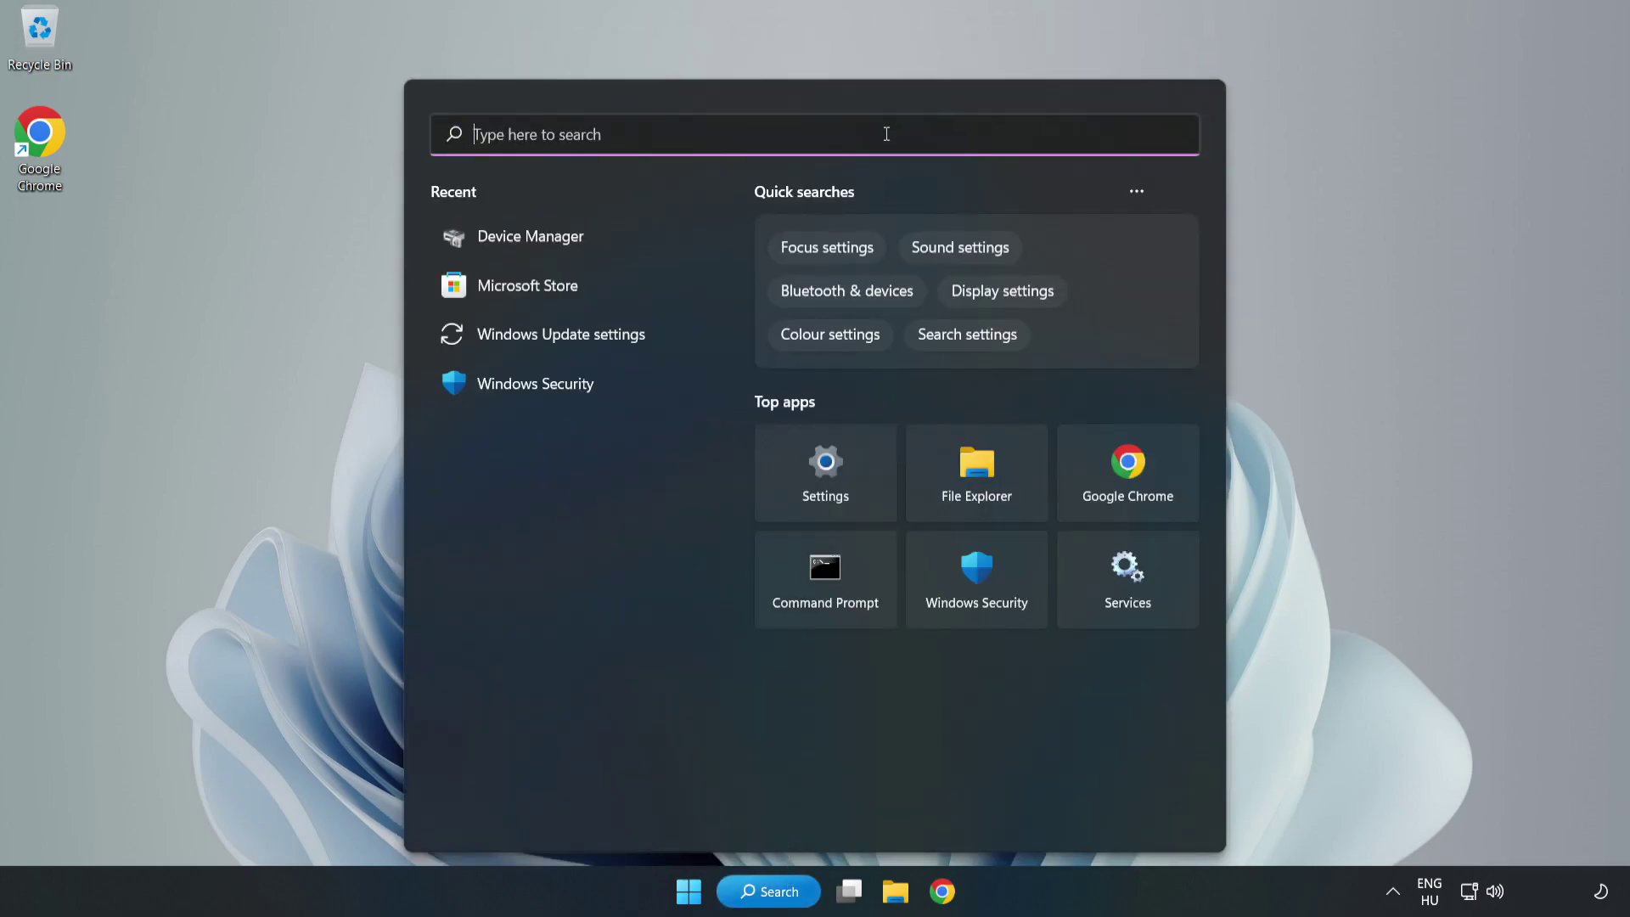
pyautogui.write('edit power plan')
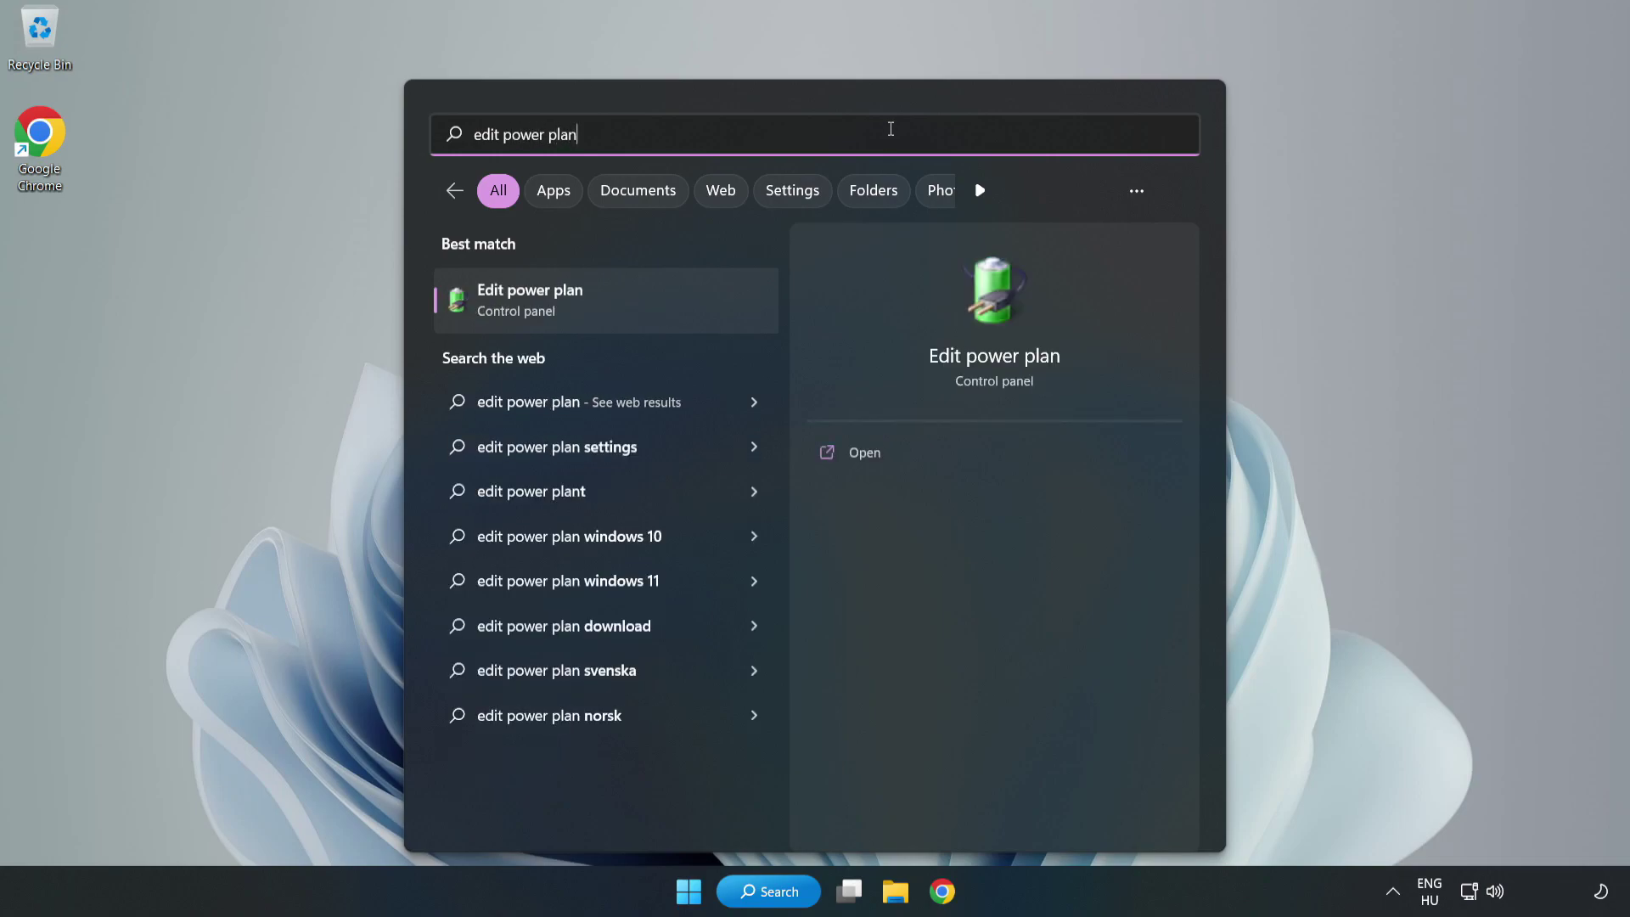
# Step: Make High performance the active power plan in Power Options, then close the window
pyautogui.click(616, 303)
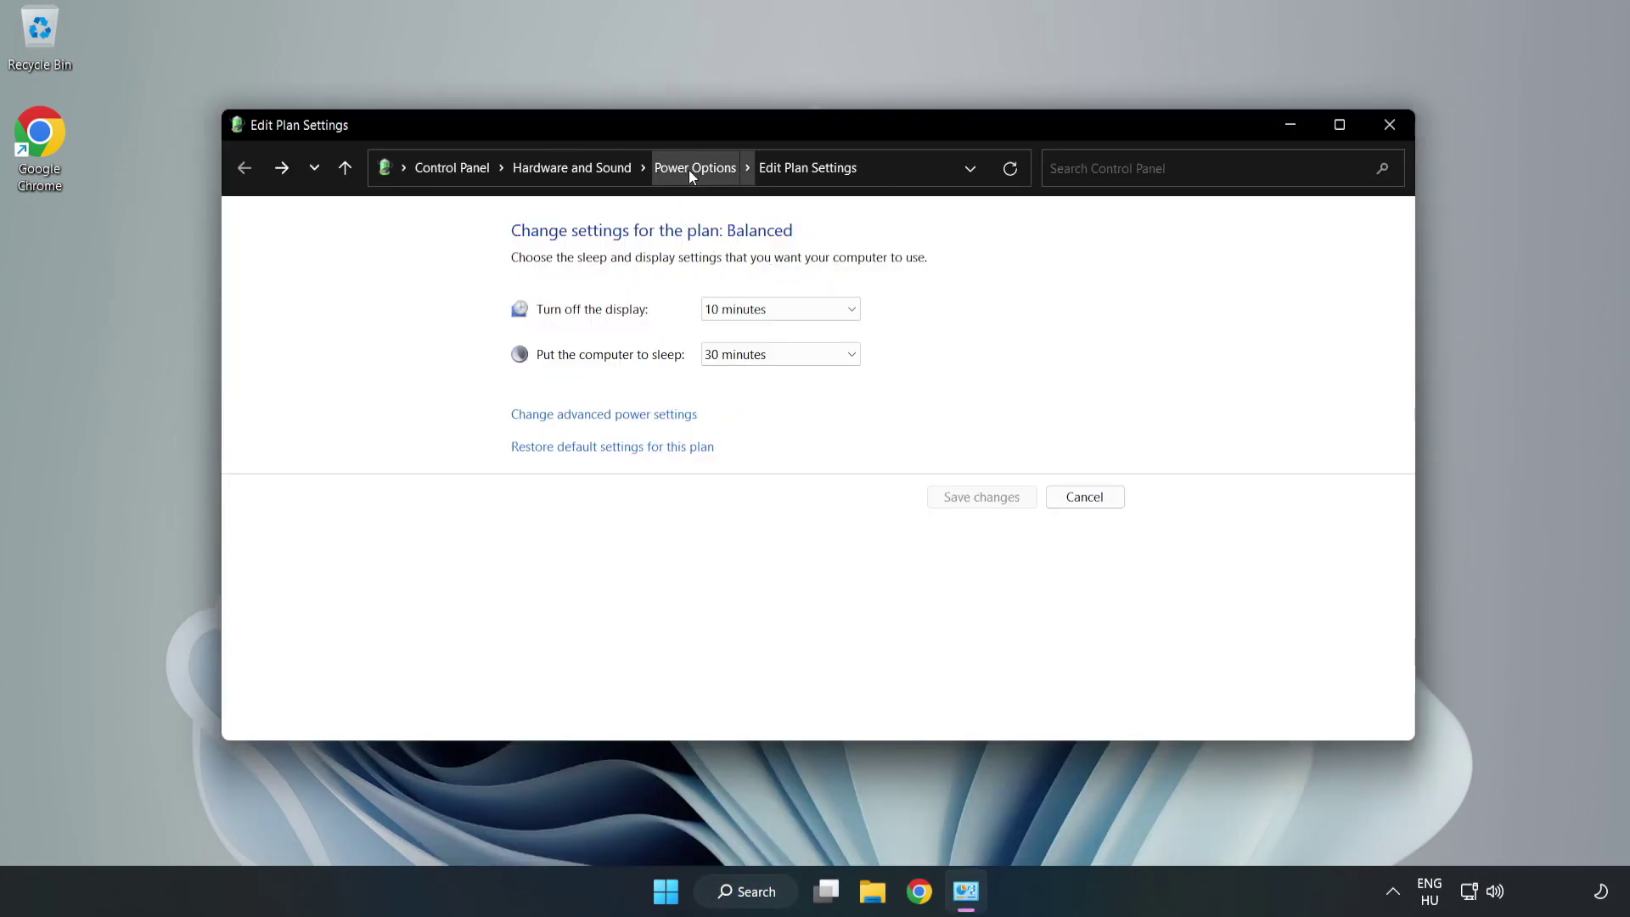
pyautogui.click(689, 170)
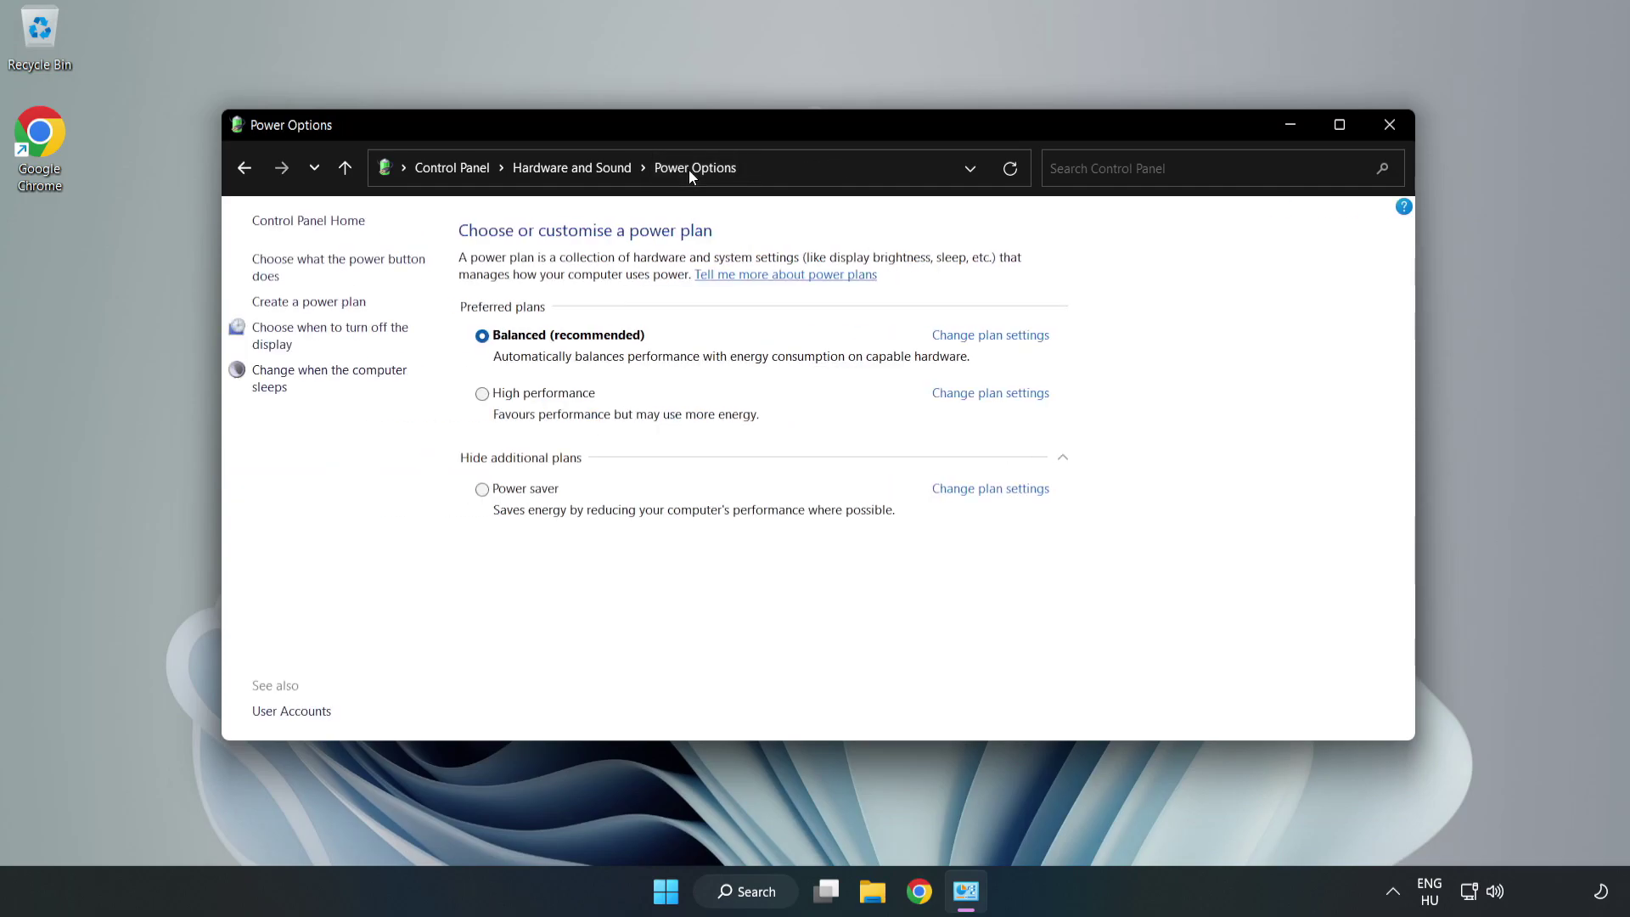
pyautogui.click(535, 395)
pyautogui.click(1385, 136)
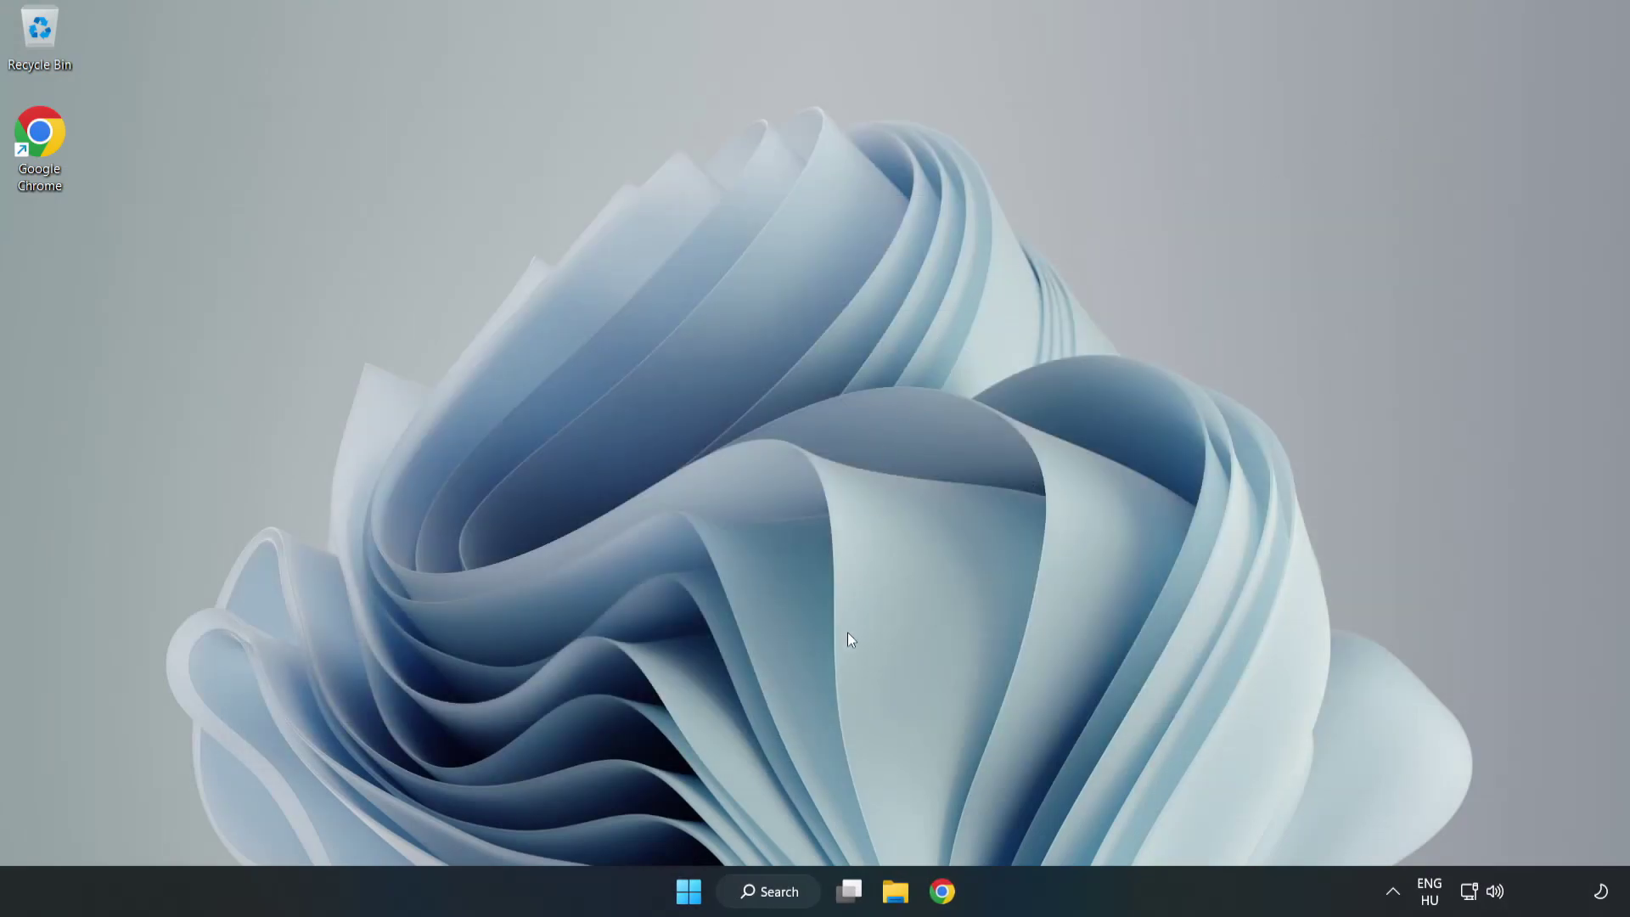
# Step: Search Windows for 'device manager'
pyautogui.click(768, 891)
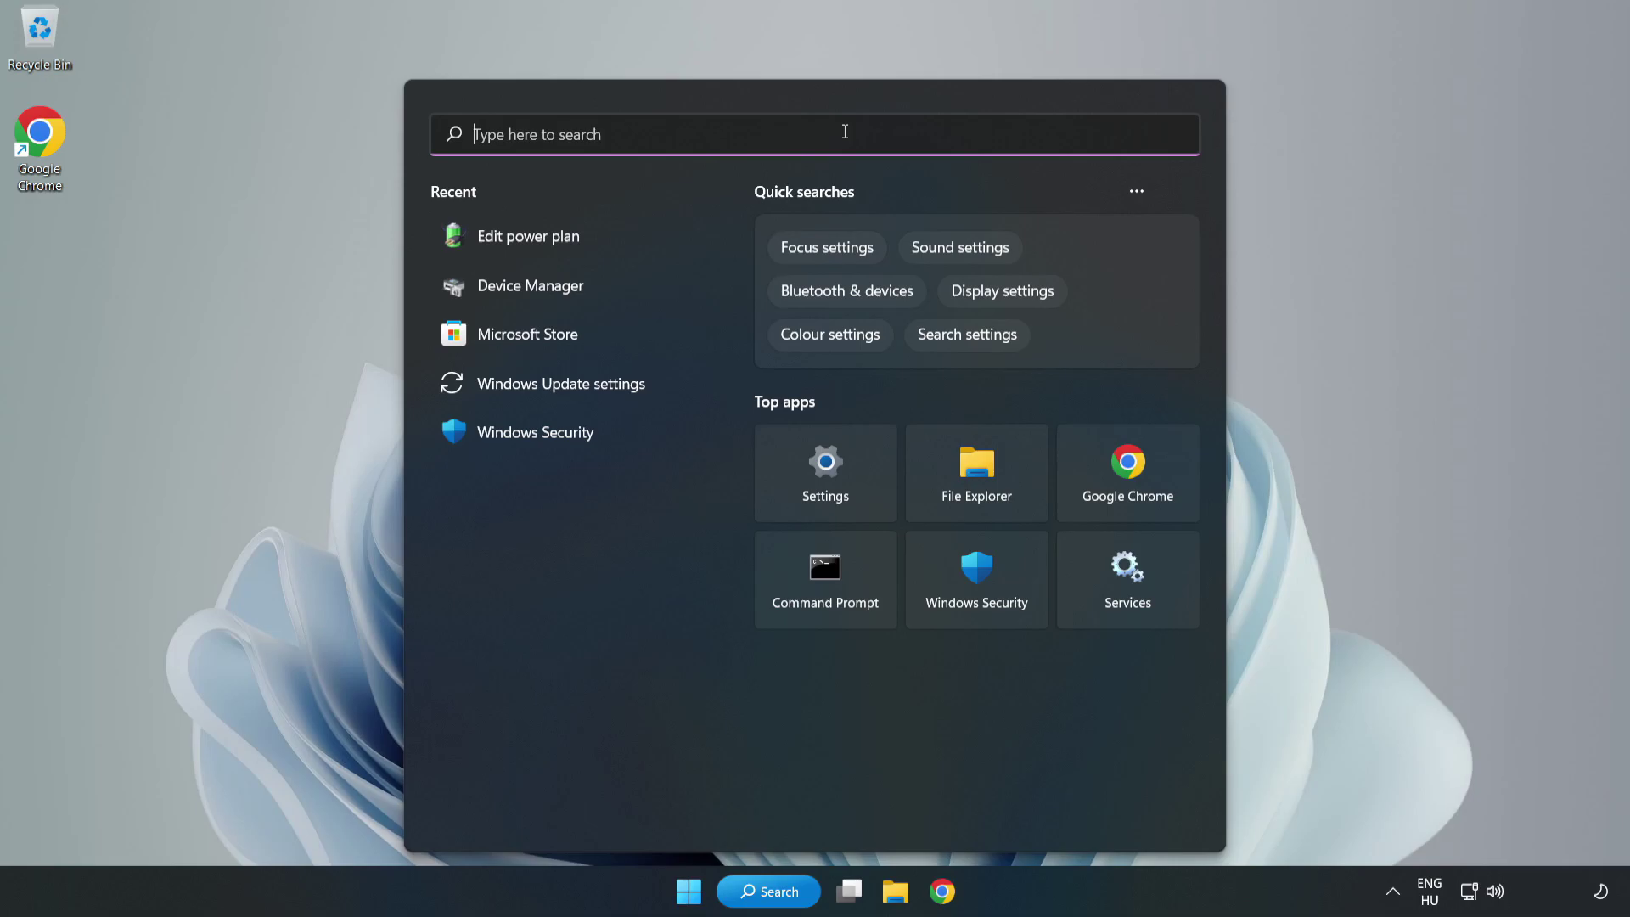
pyautogui.write('device mana')
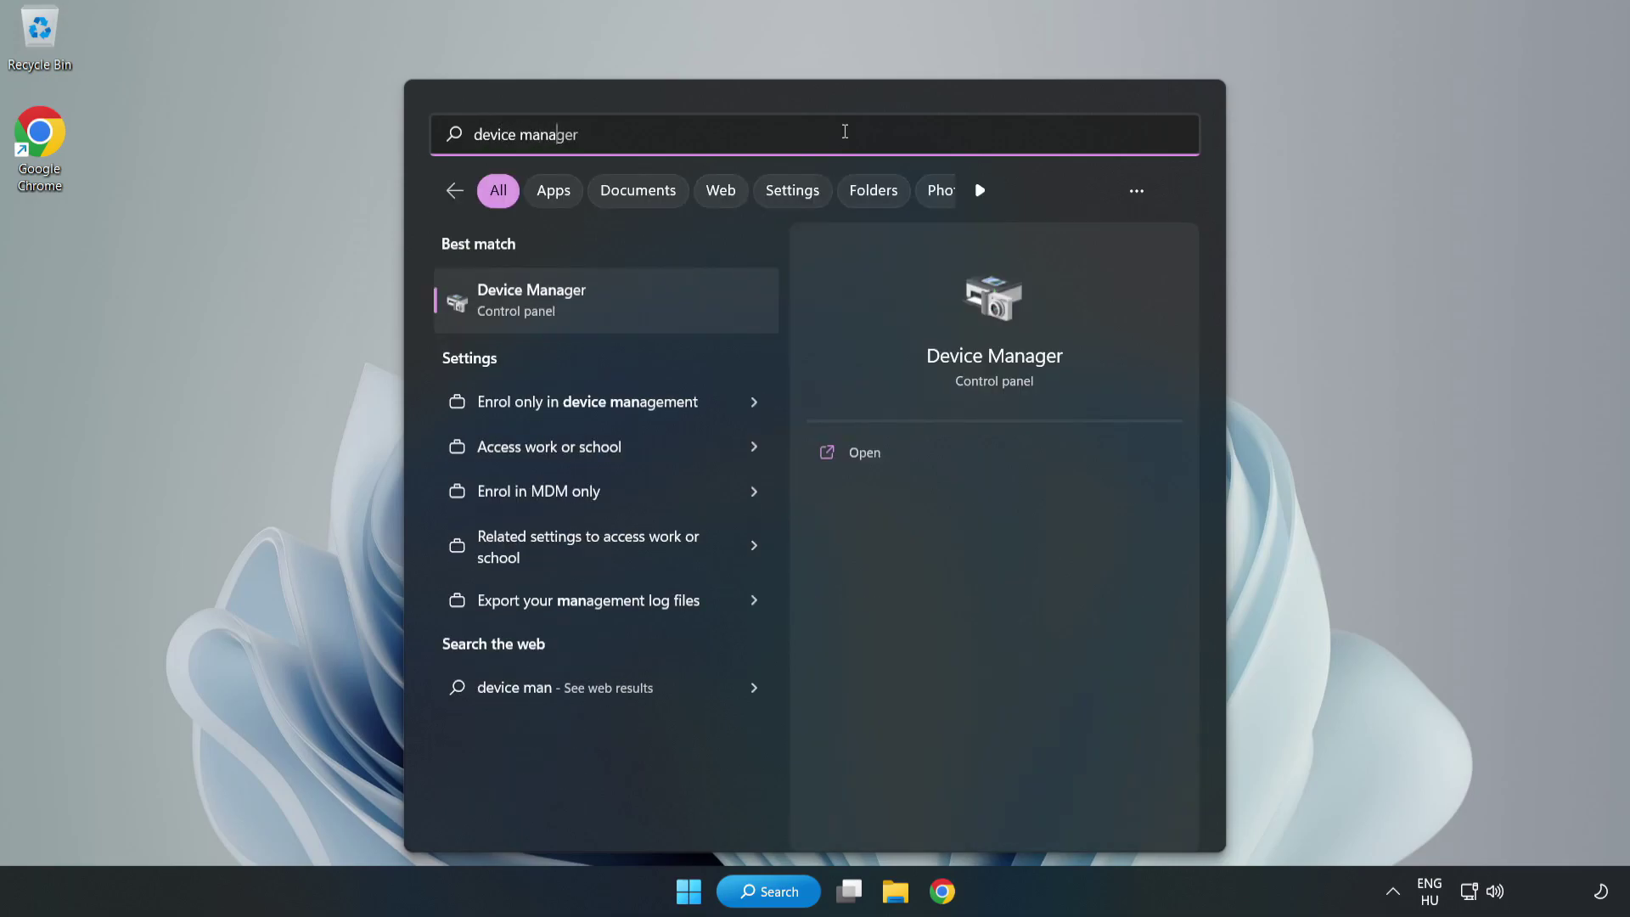
pyautogui.write('ger')
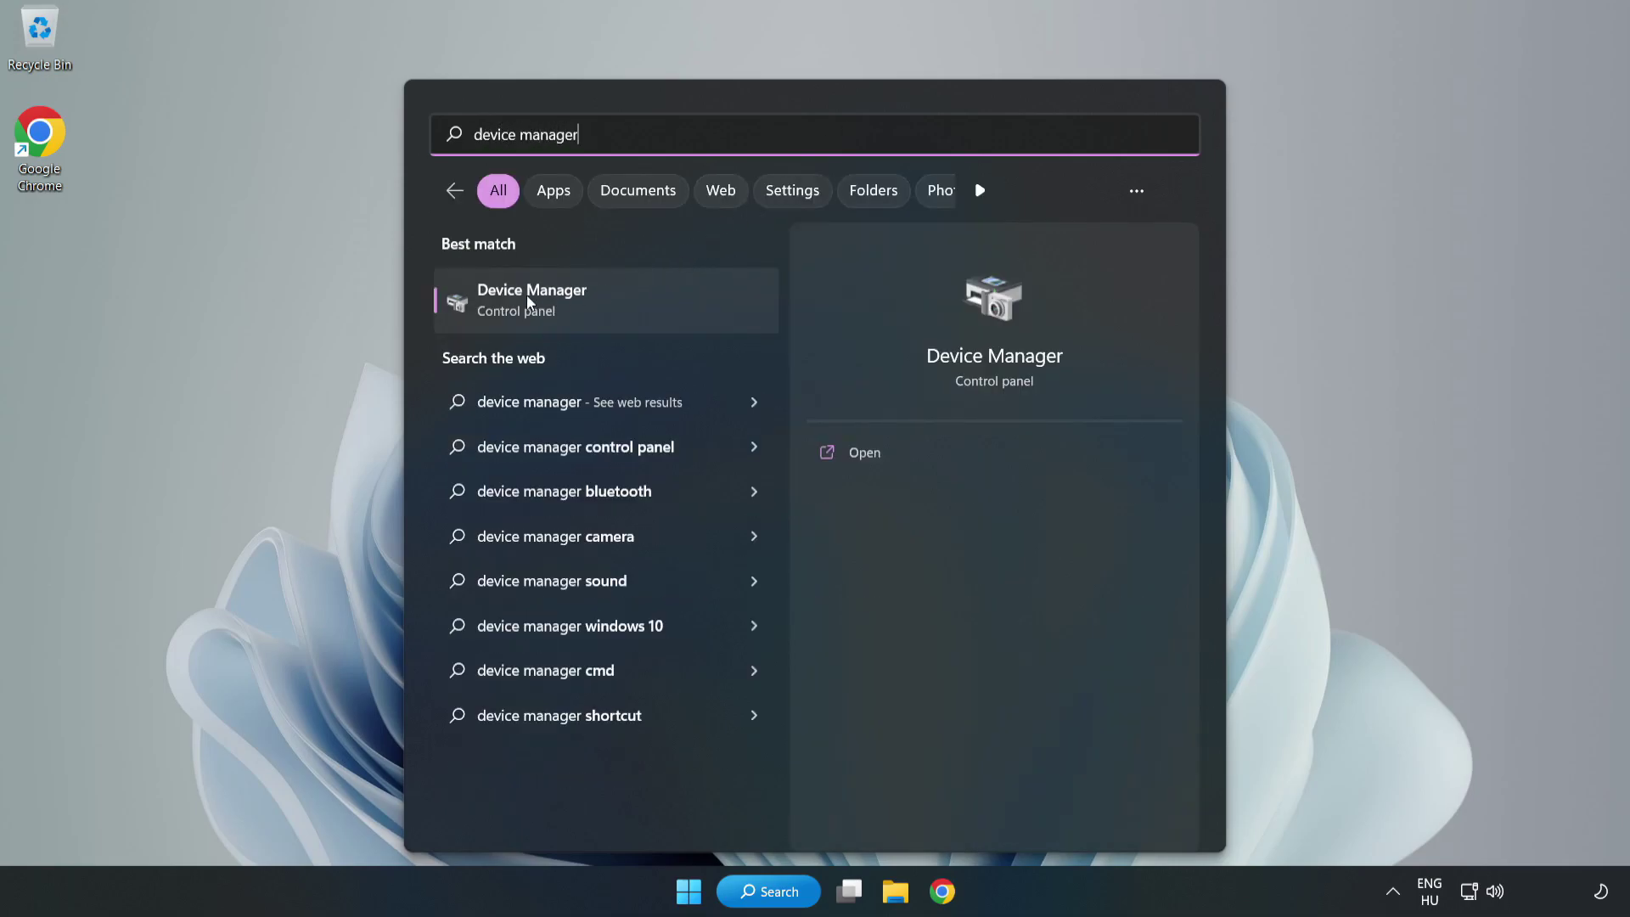
# Step: Launch Device Manager, expand Display adapters and bring up the VMware SVGA 3D context menu
pyautogui.click(592, 304)
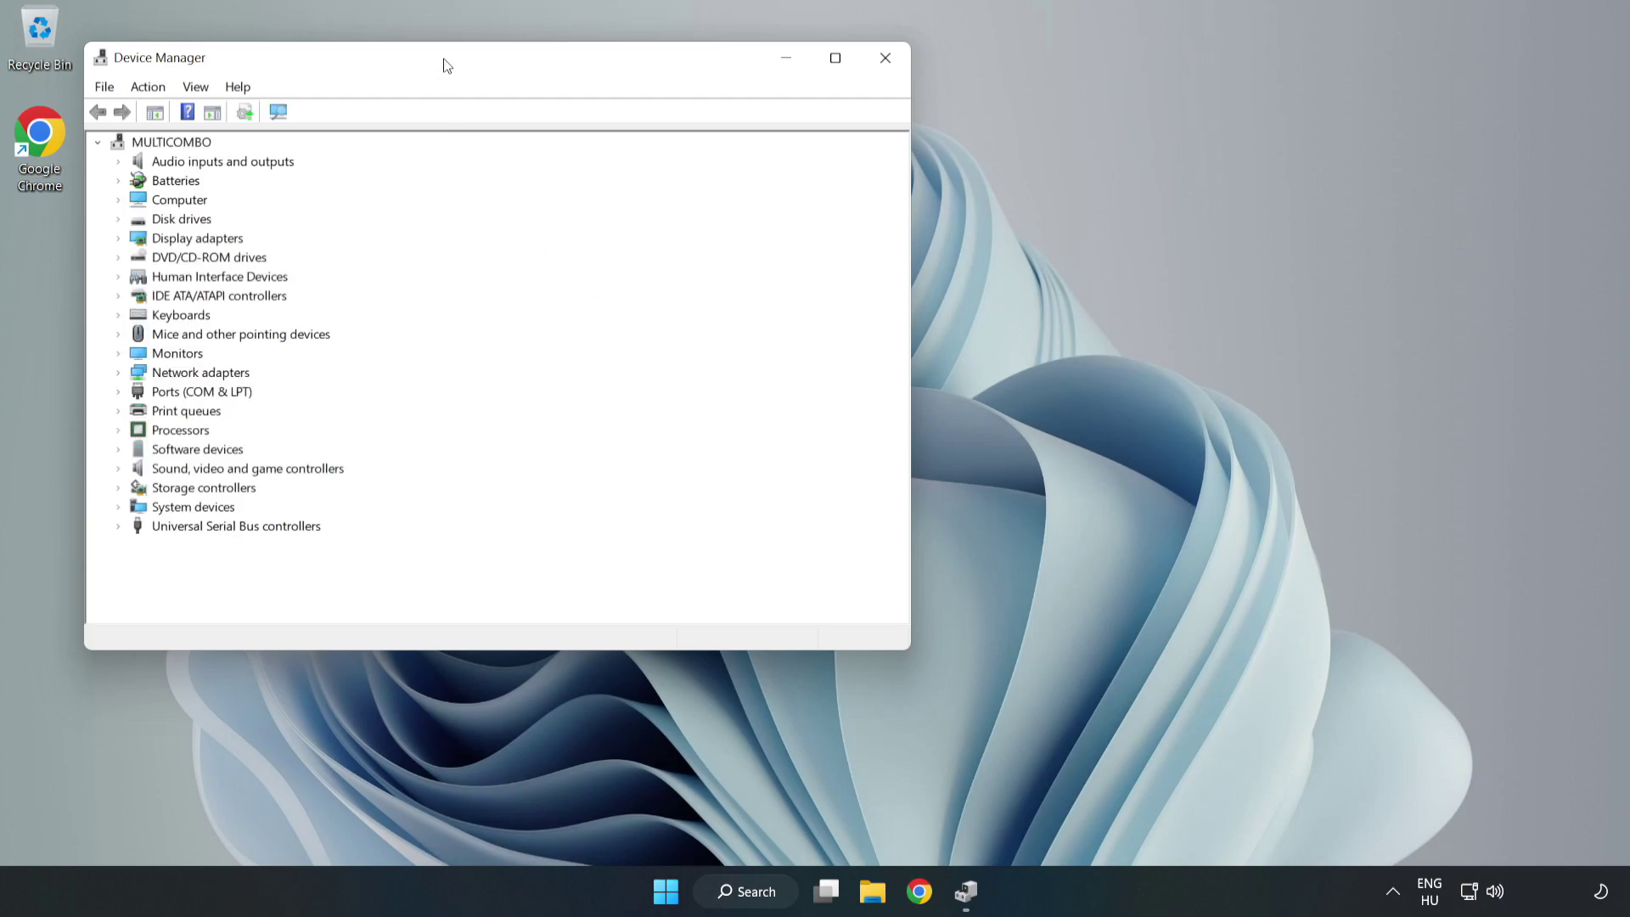
pyautogui.moveTo(444, 61); pyautogui.dragTo(749, 158)
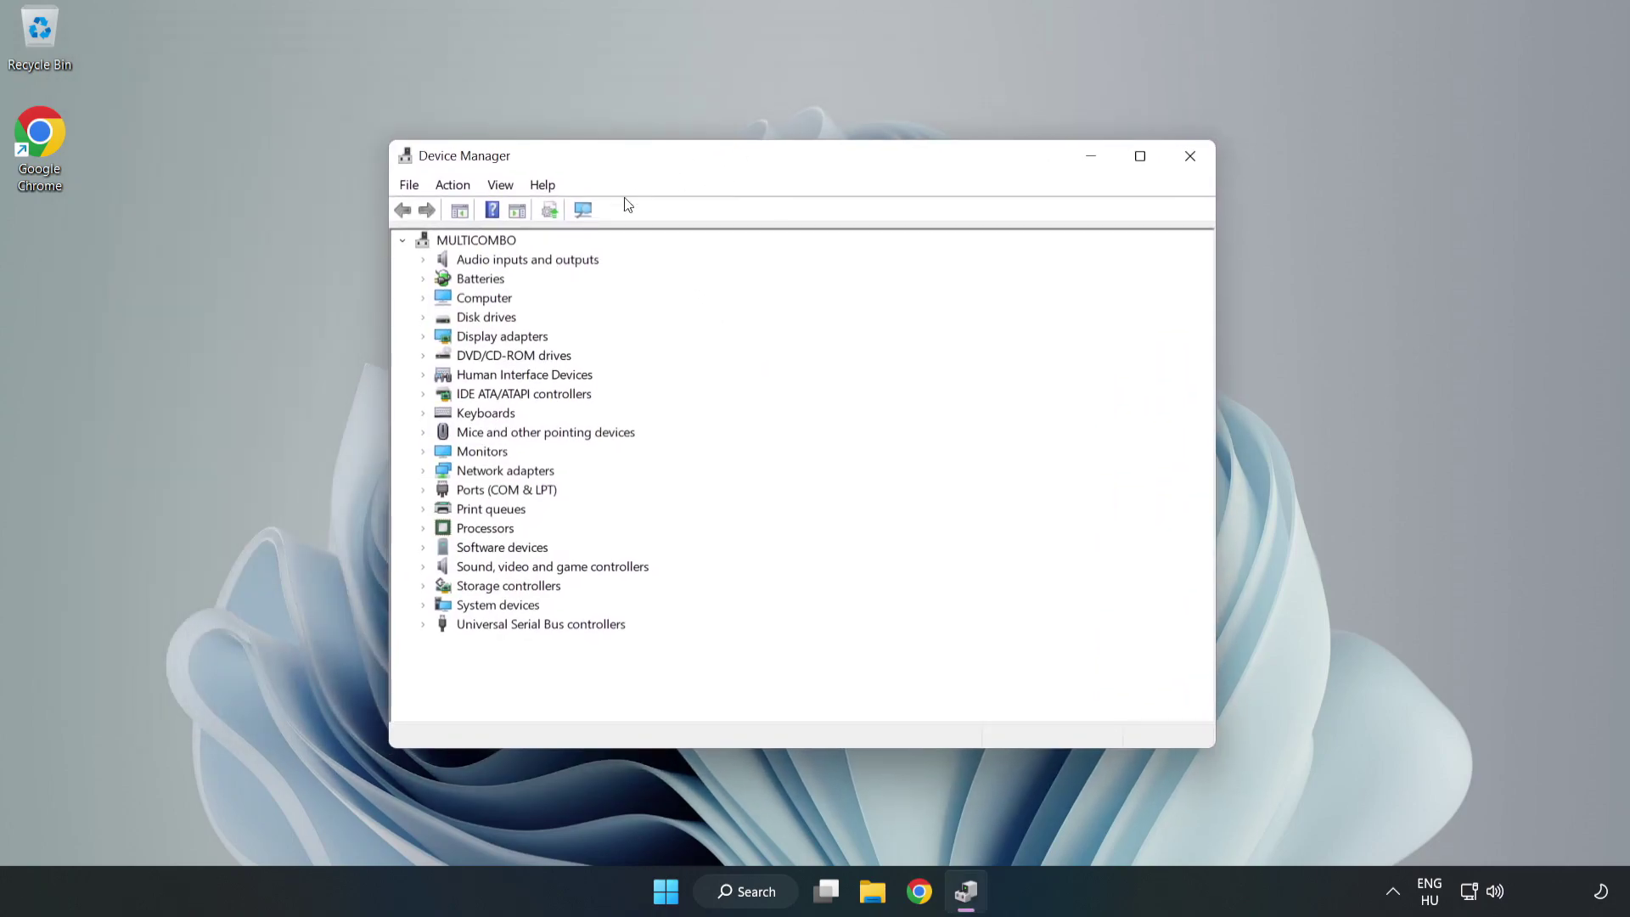
pyautogui.click(505, 337)
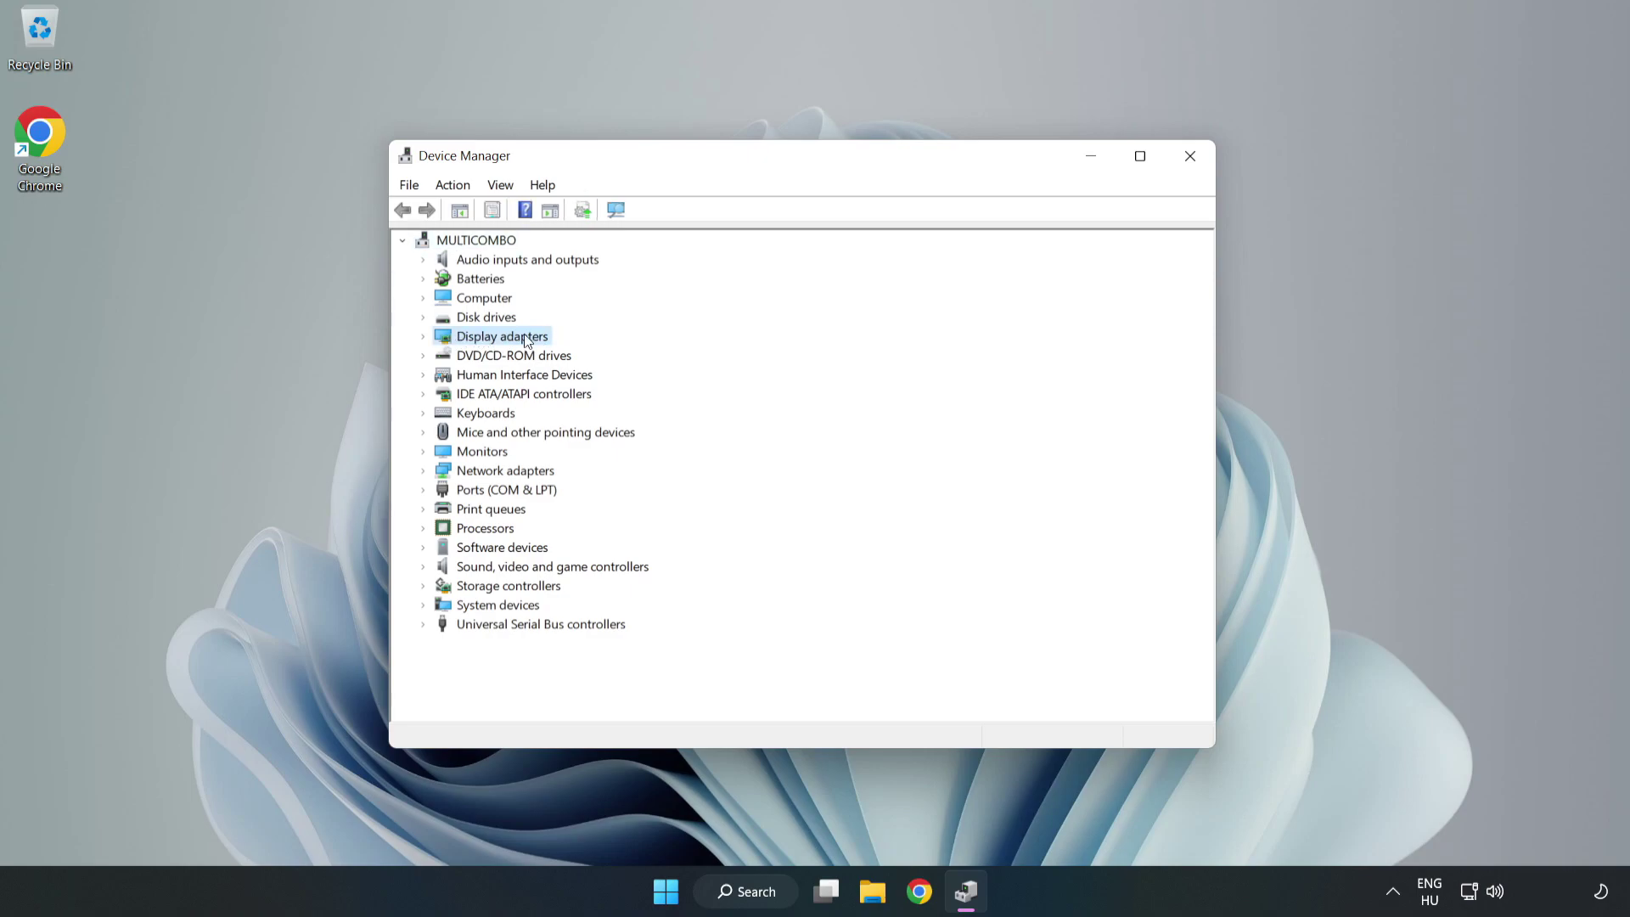
pyautogui.click(423, 337)
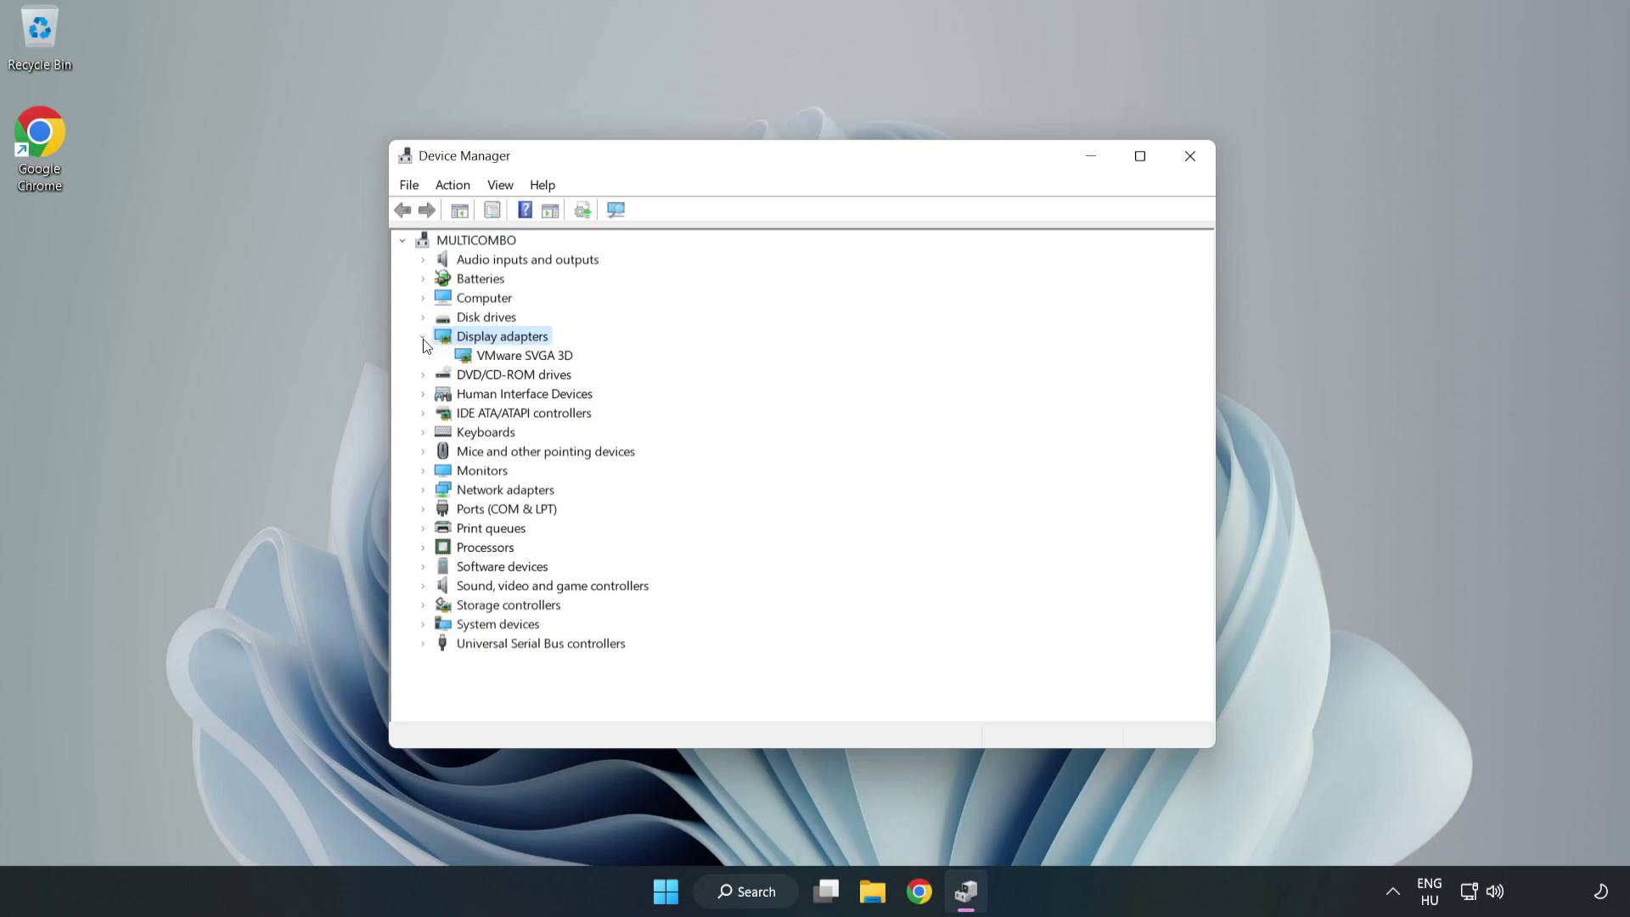
pyautogui.click(551, 356)
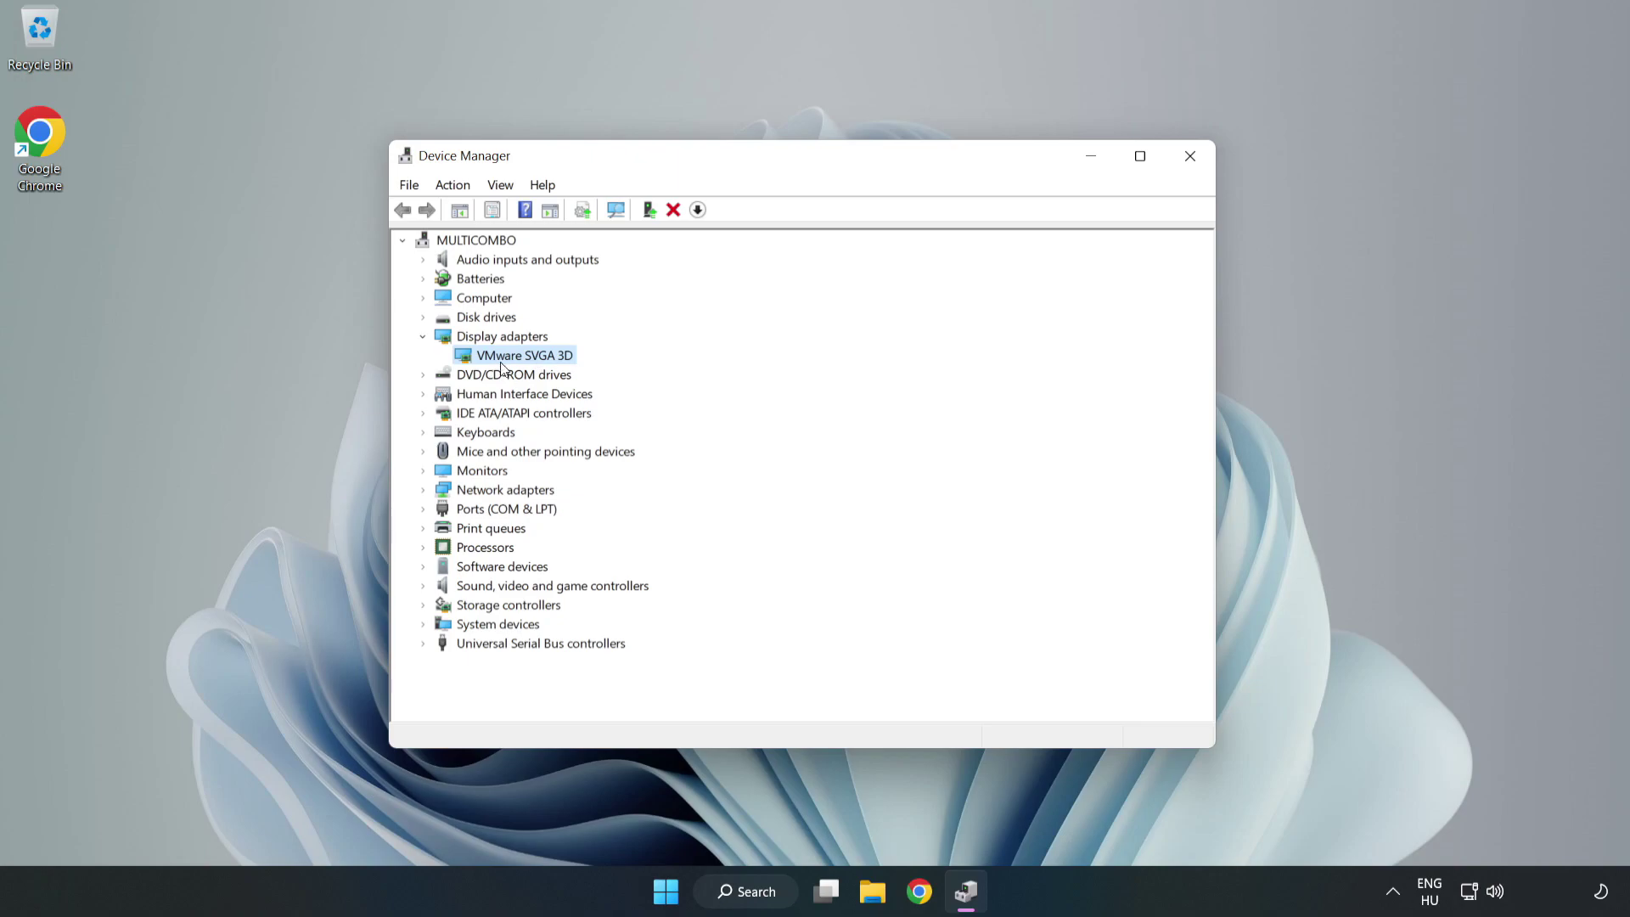
pyautogui.rightClick(521, 363)
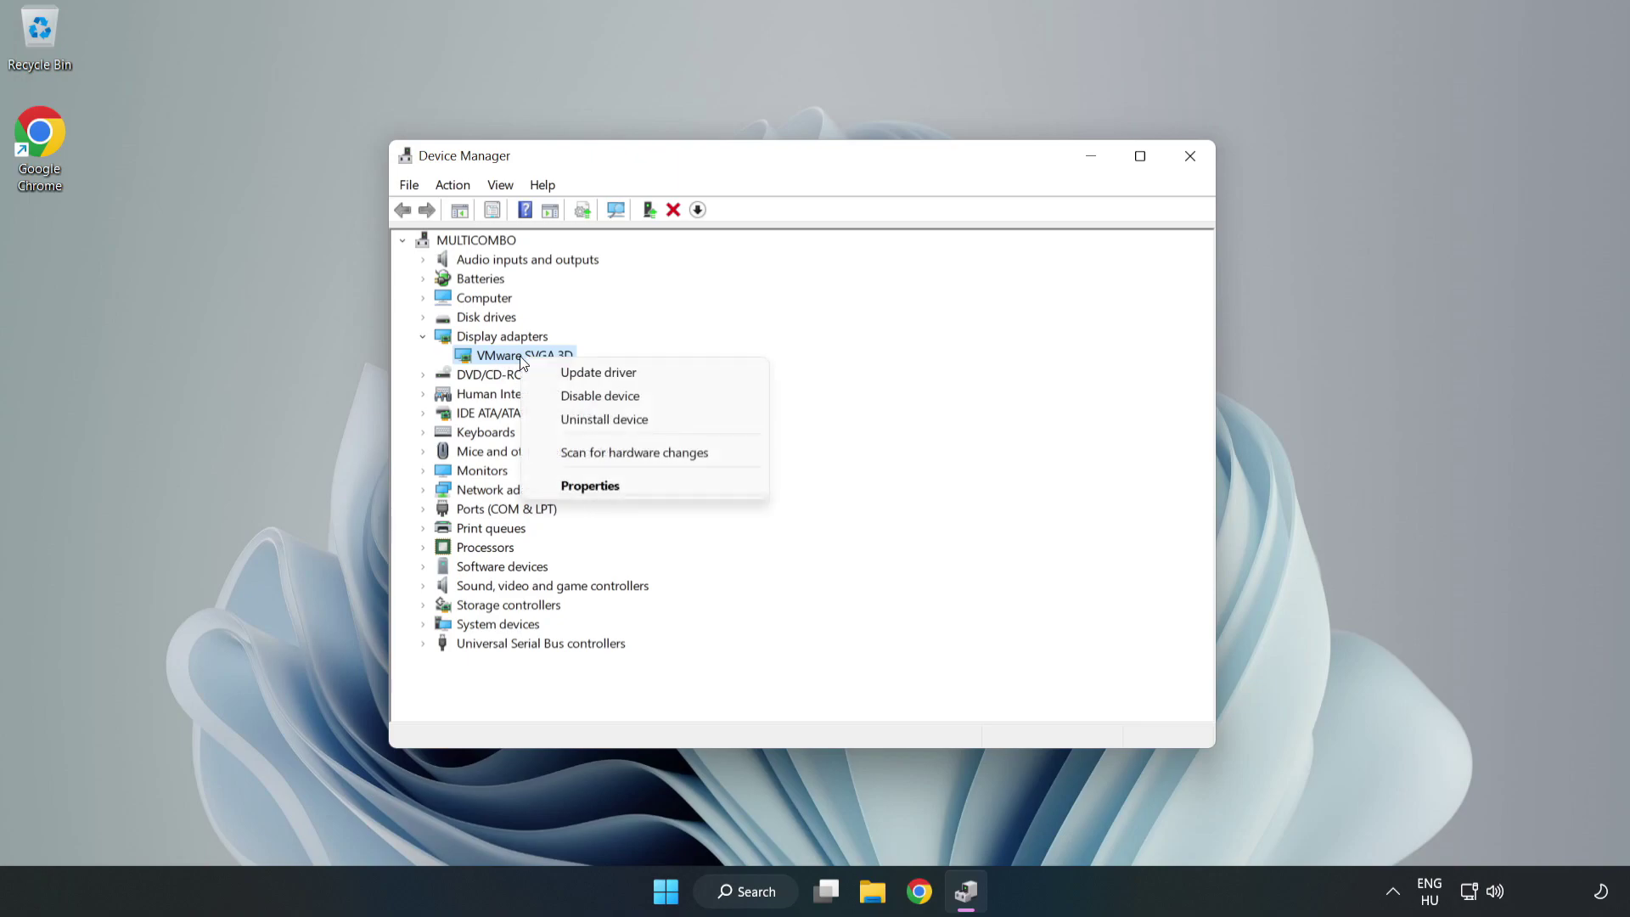
# Step: Search automatically for a newer VMware SVGA 3D driver, dismiss the already-installed result, and close Device Manager
pyautogui.click(615, 379)
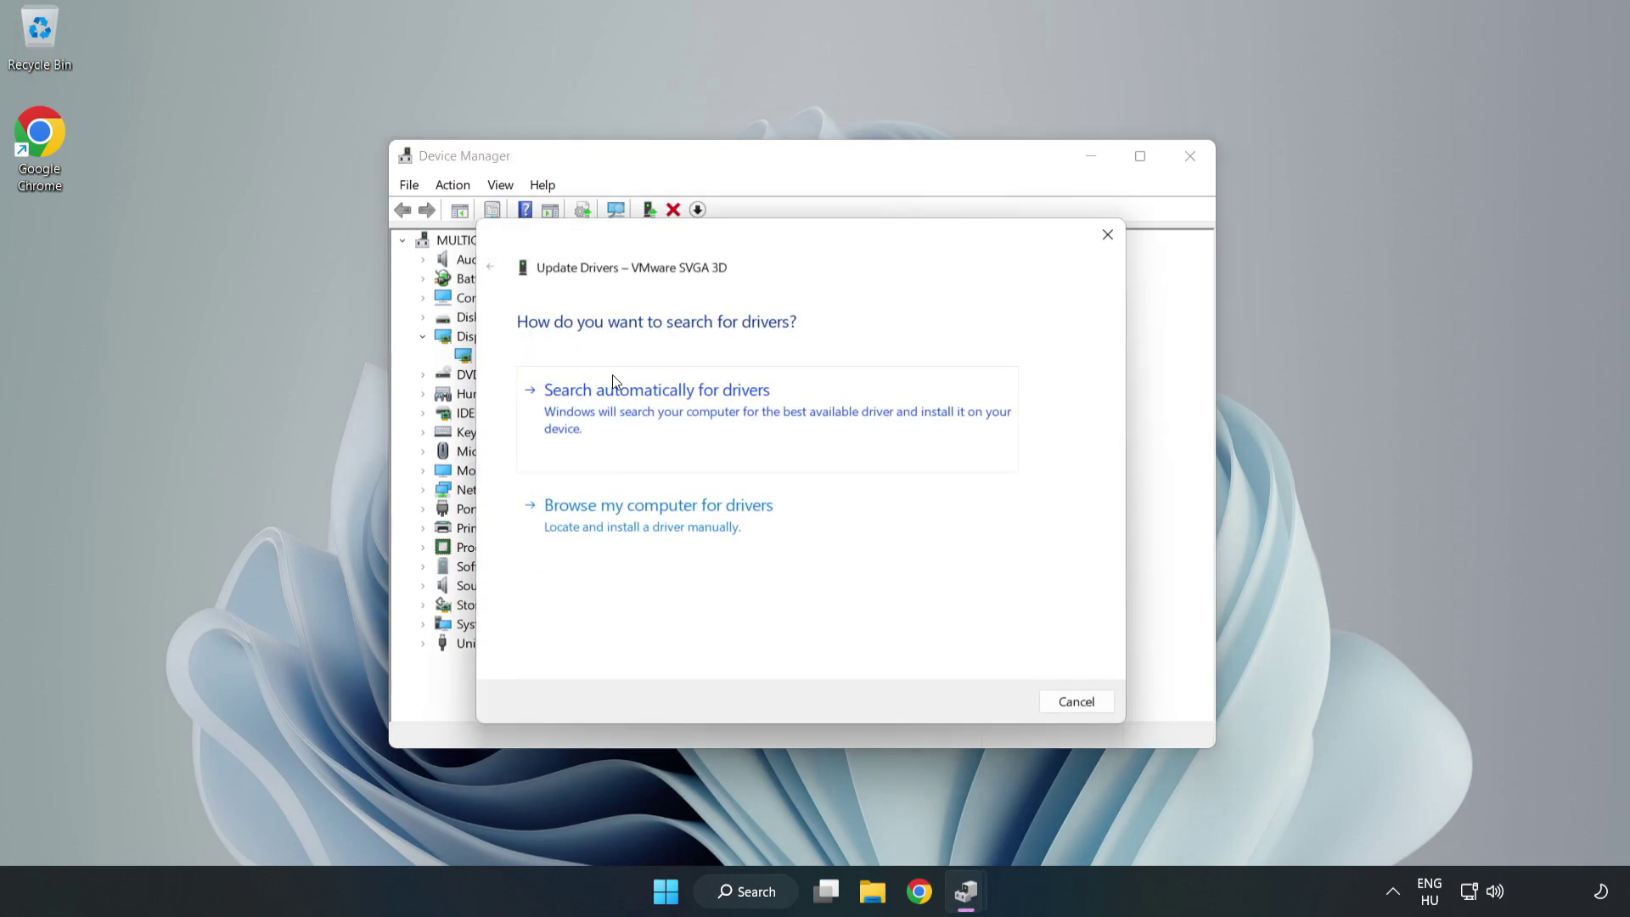
pyautogui.moveTo(662, 248); pyautogui.dragTo(675, 218)
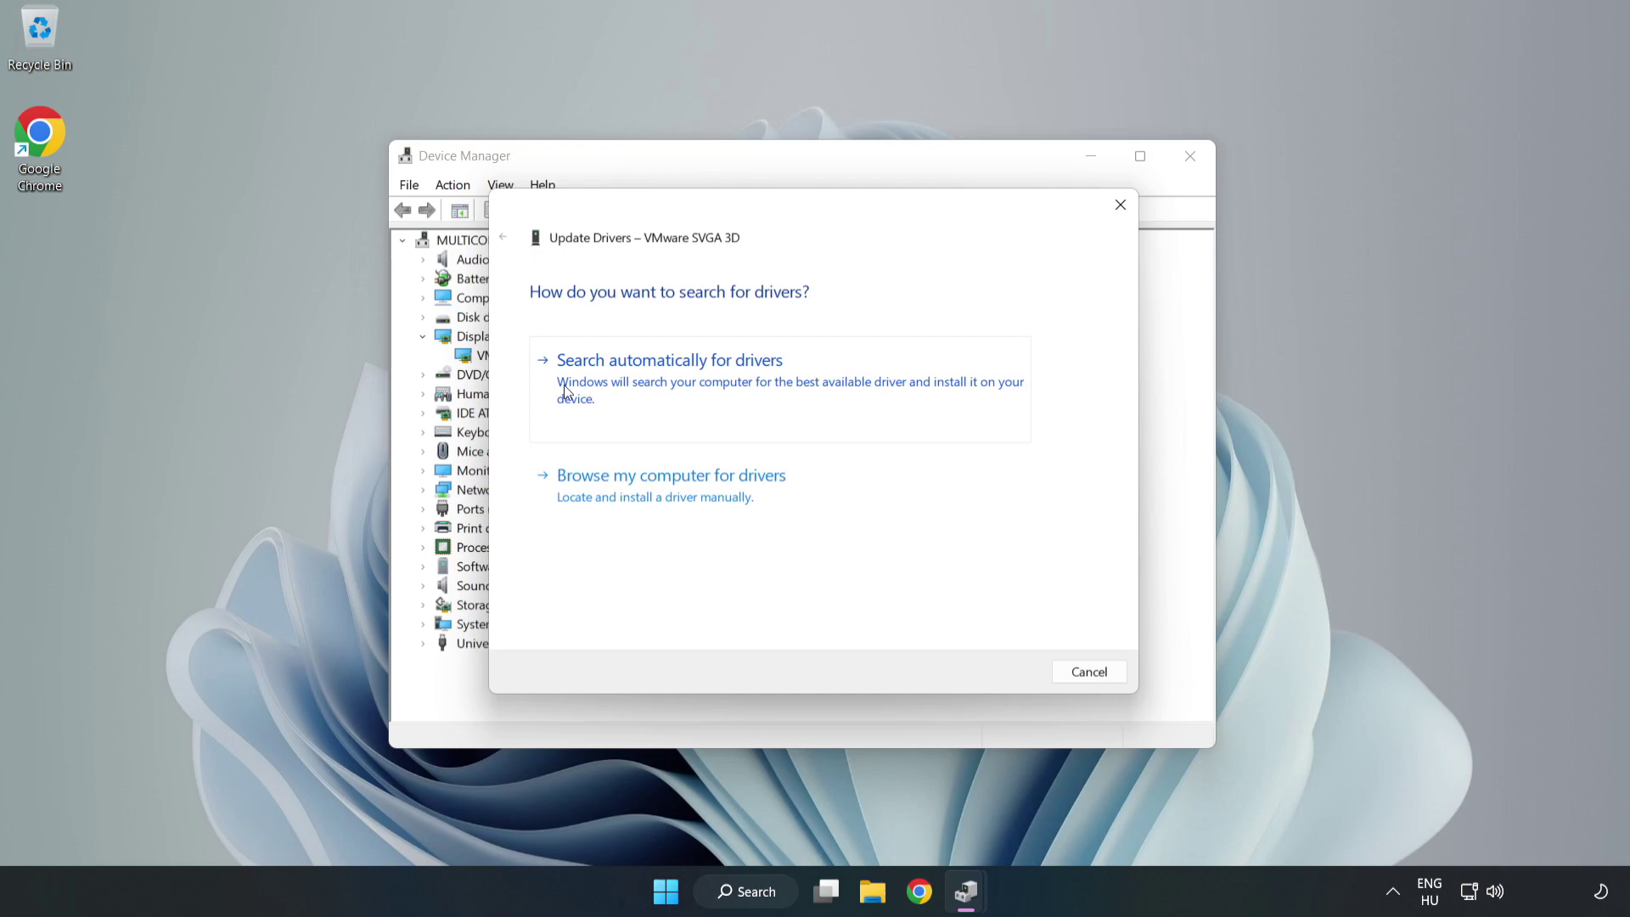
pyautogui.click(670, 384)
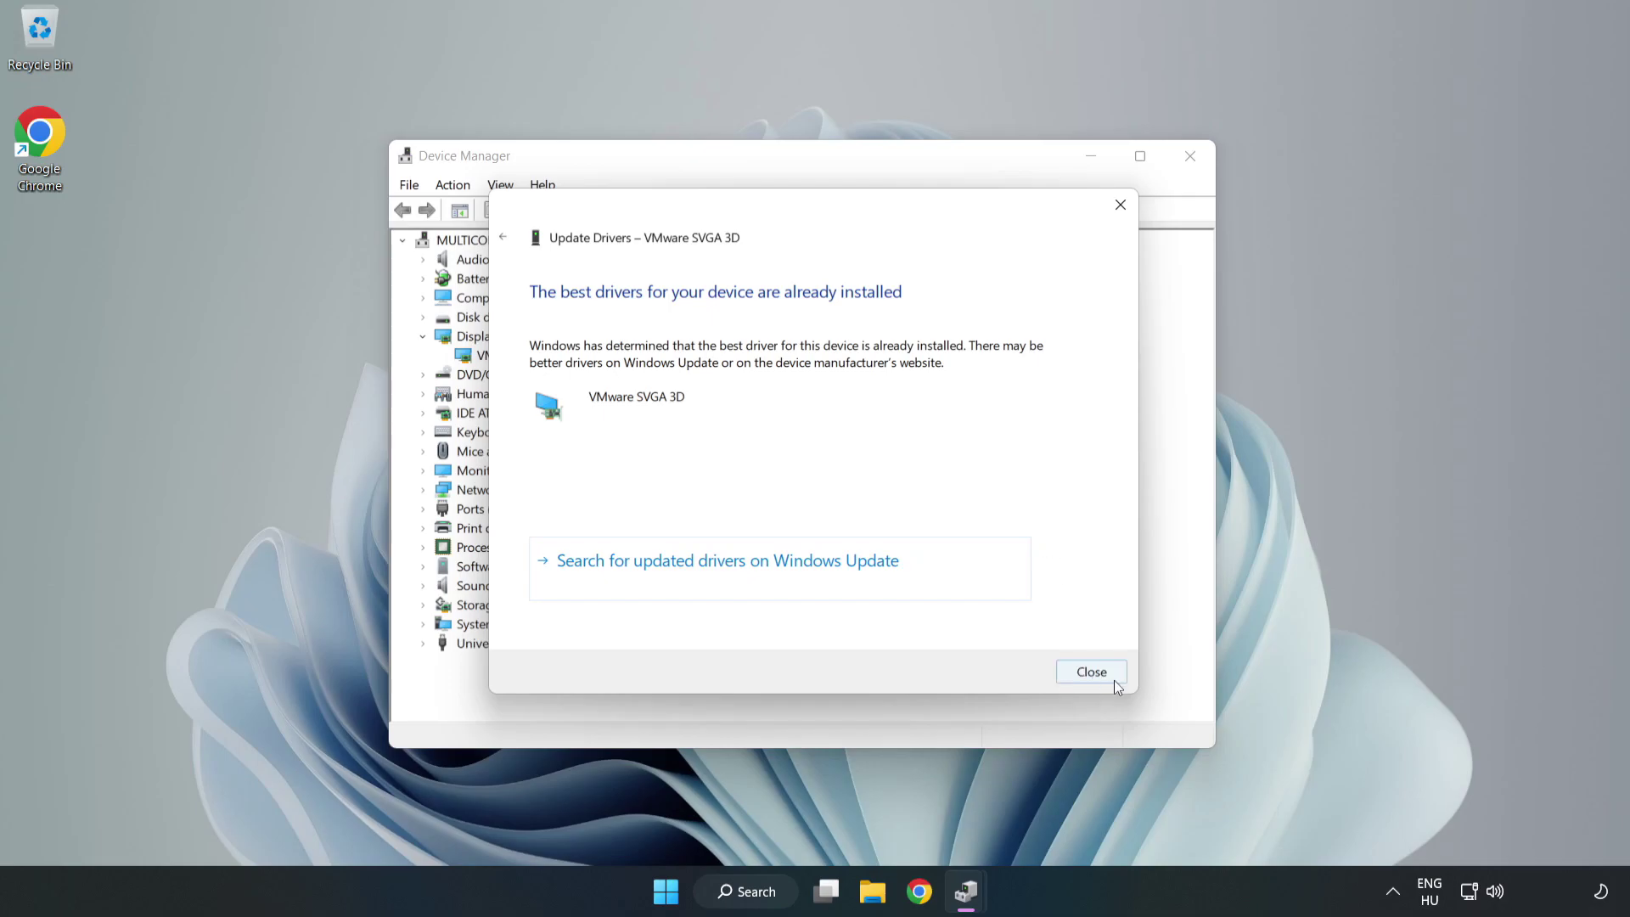
pyautogui.click(1092, 672)
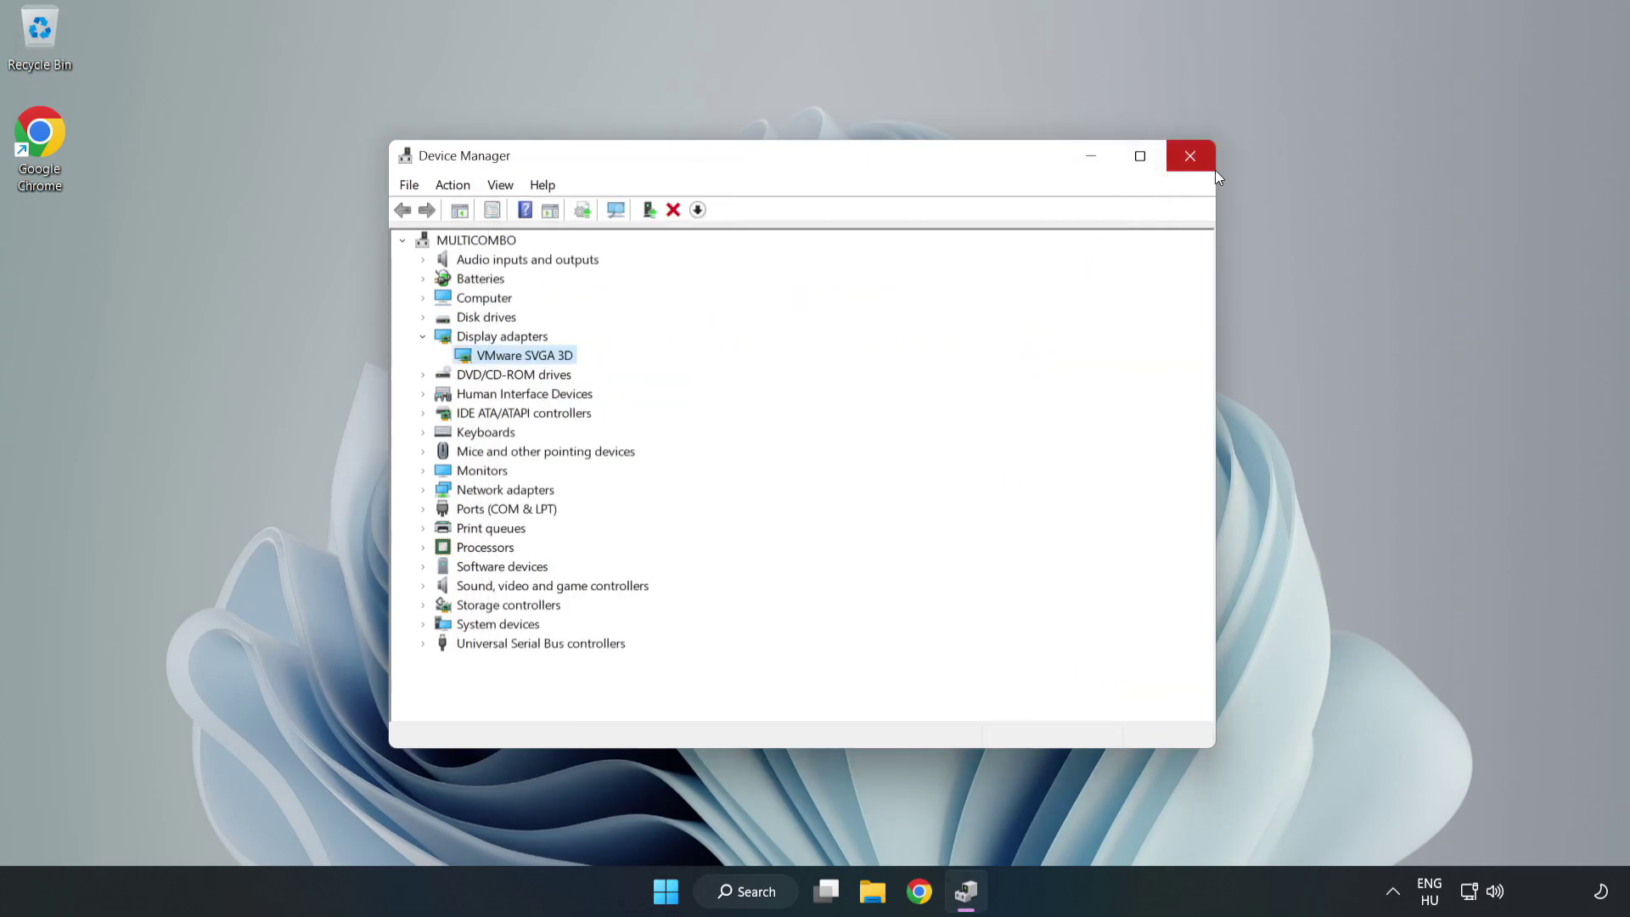
pyautogui.click(1191, 158)
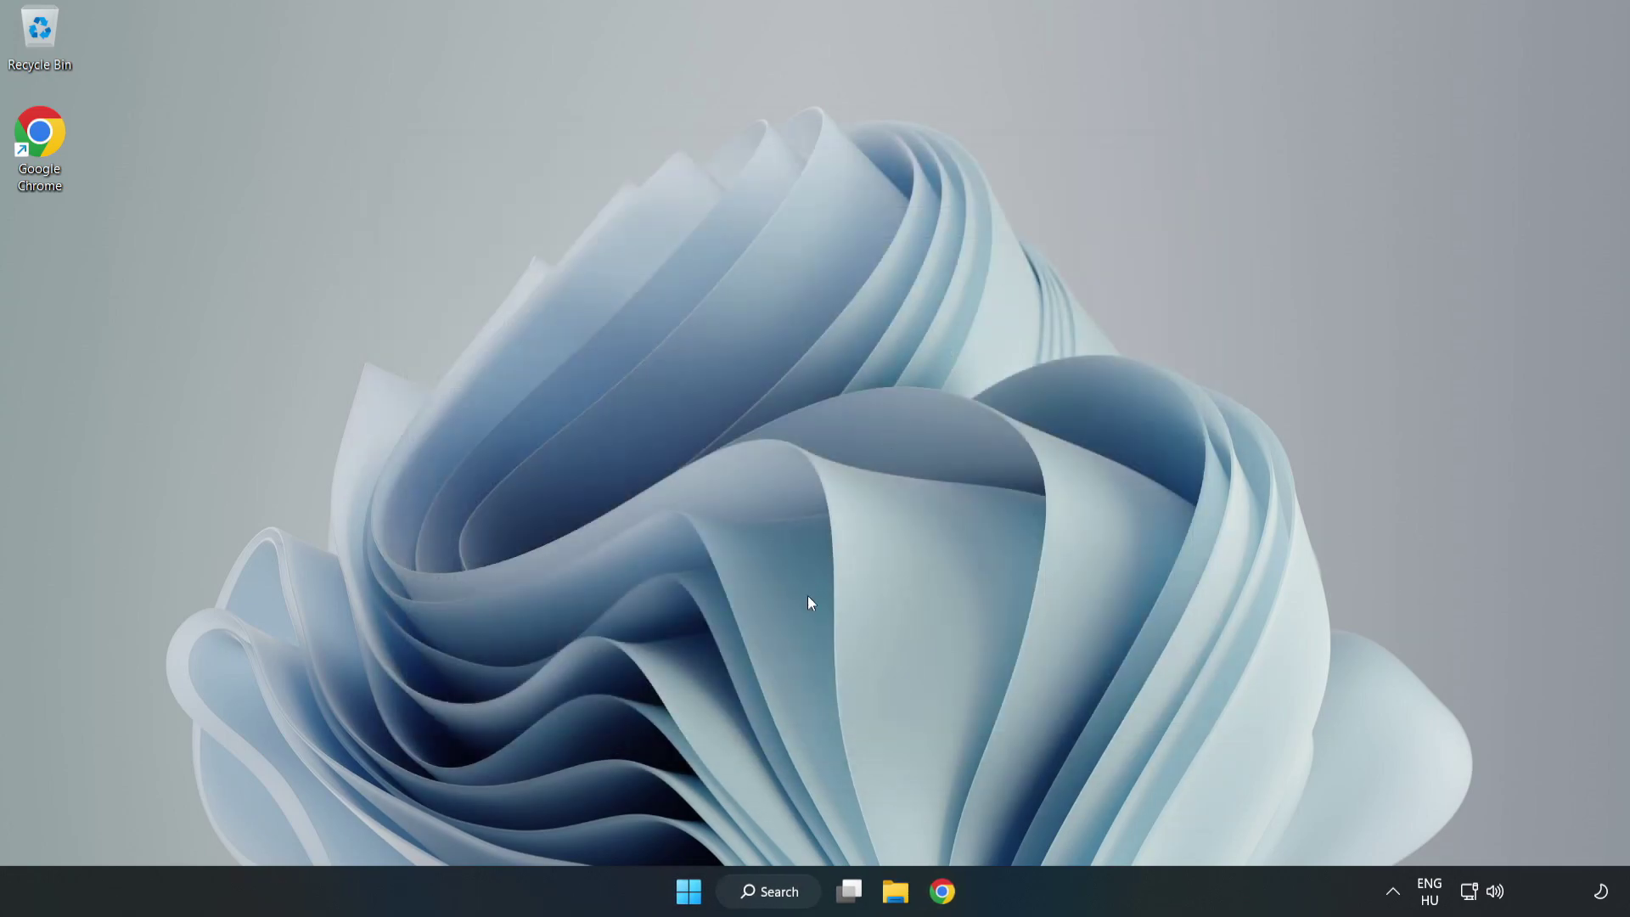
# Step: Search 'game mode' and open the Gaming > Game Mode settings page, where Game Mode is On
pyautogui.click(791, 902)
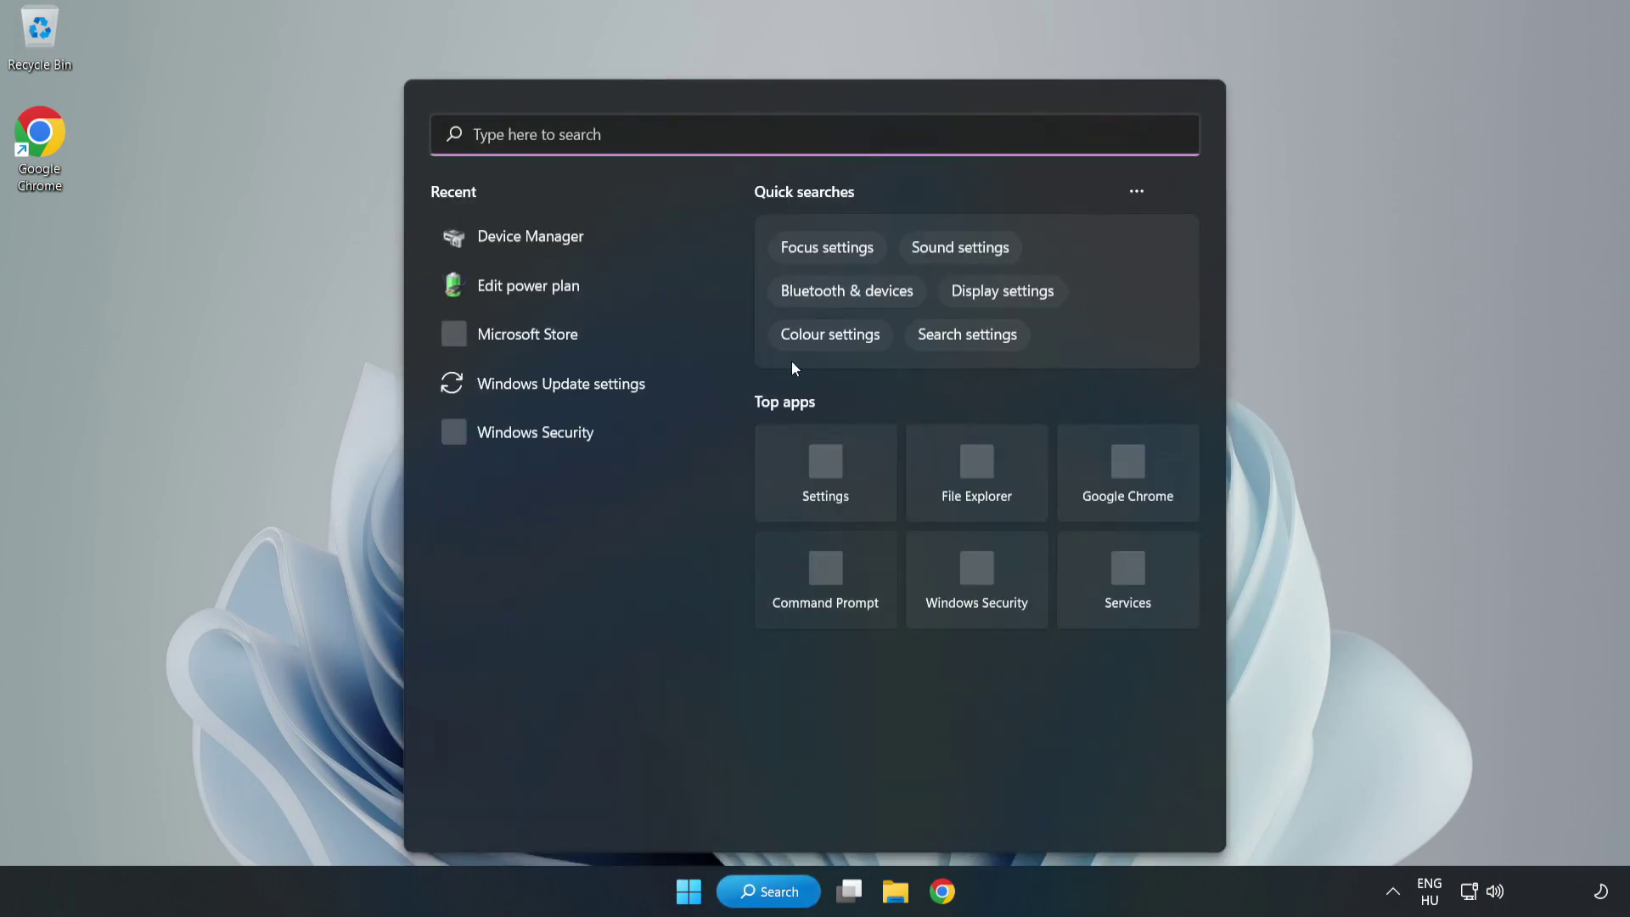
pyautogui.write('game mode')
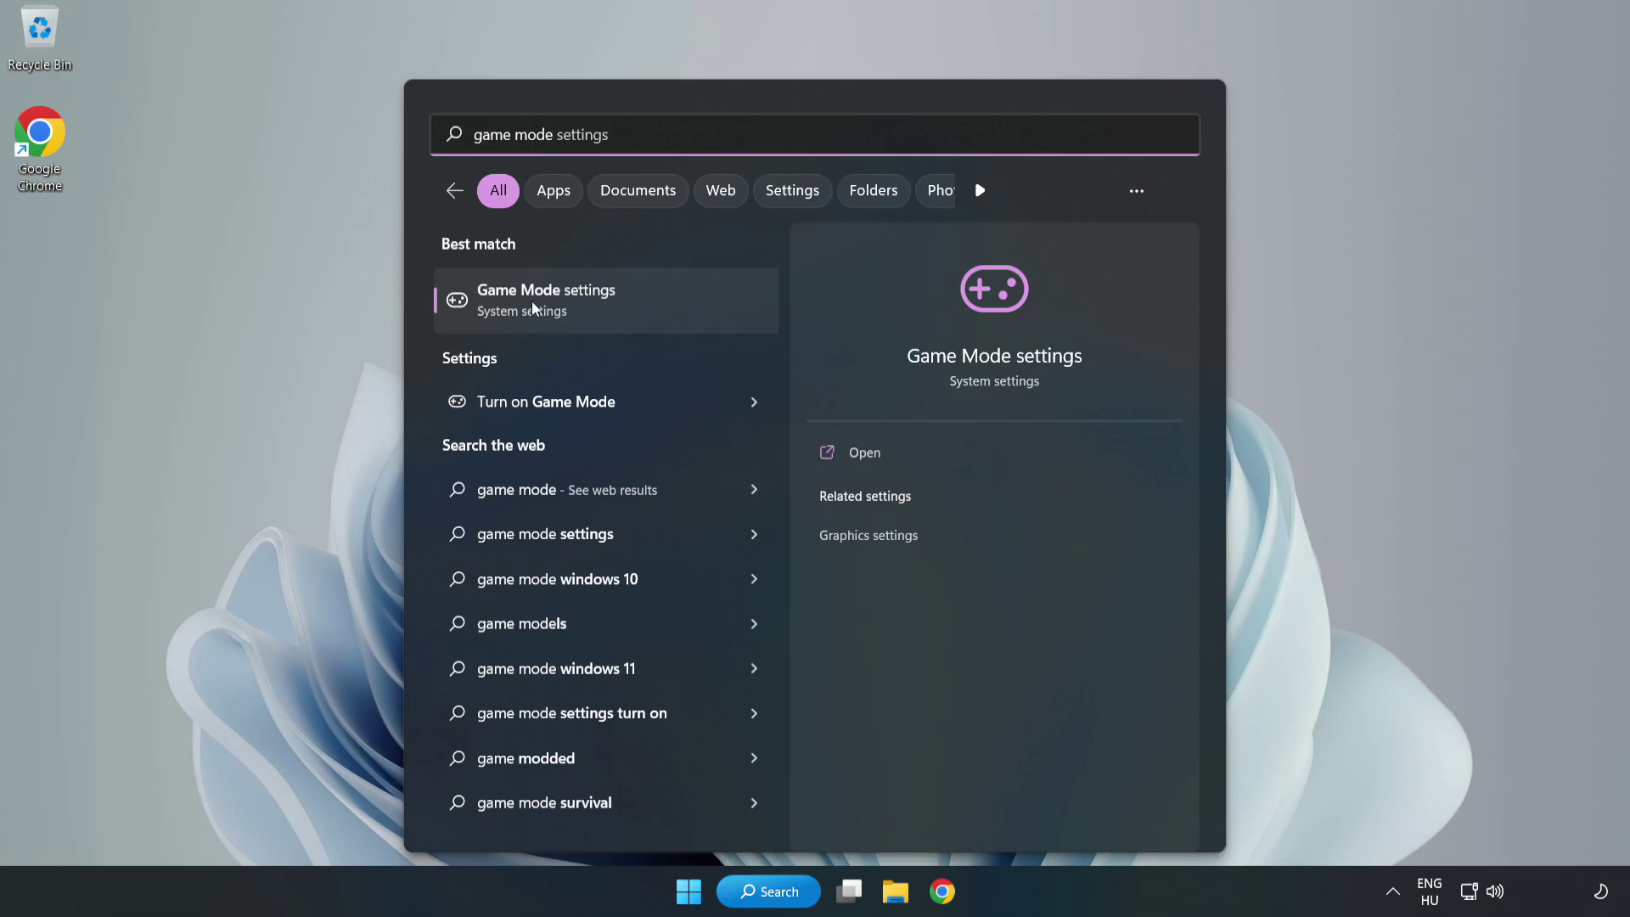
pyautogui.click(584, 307)
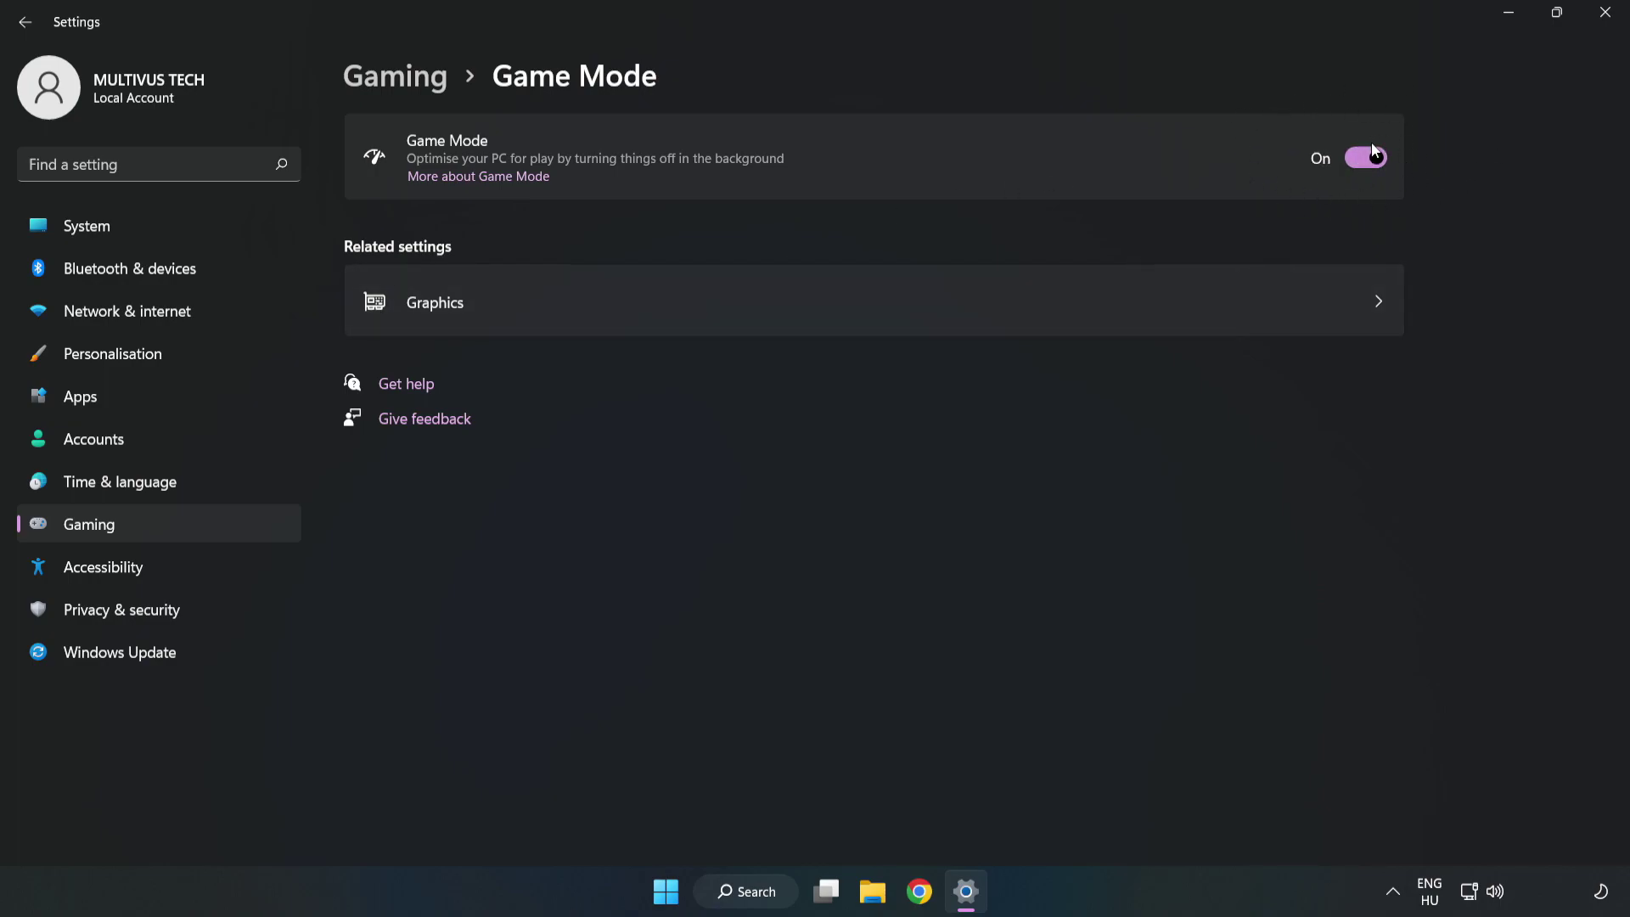
# Step: Turn off the controller button opening Xbox Game Bar, then close Settings
pyautogui.click(415, 88)
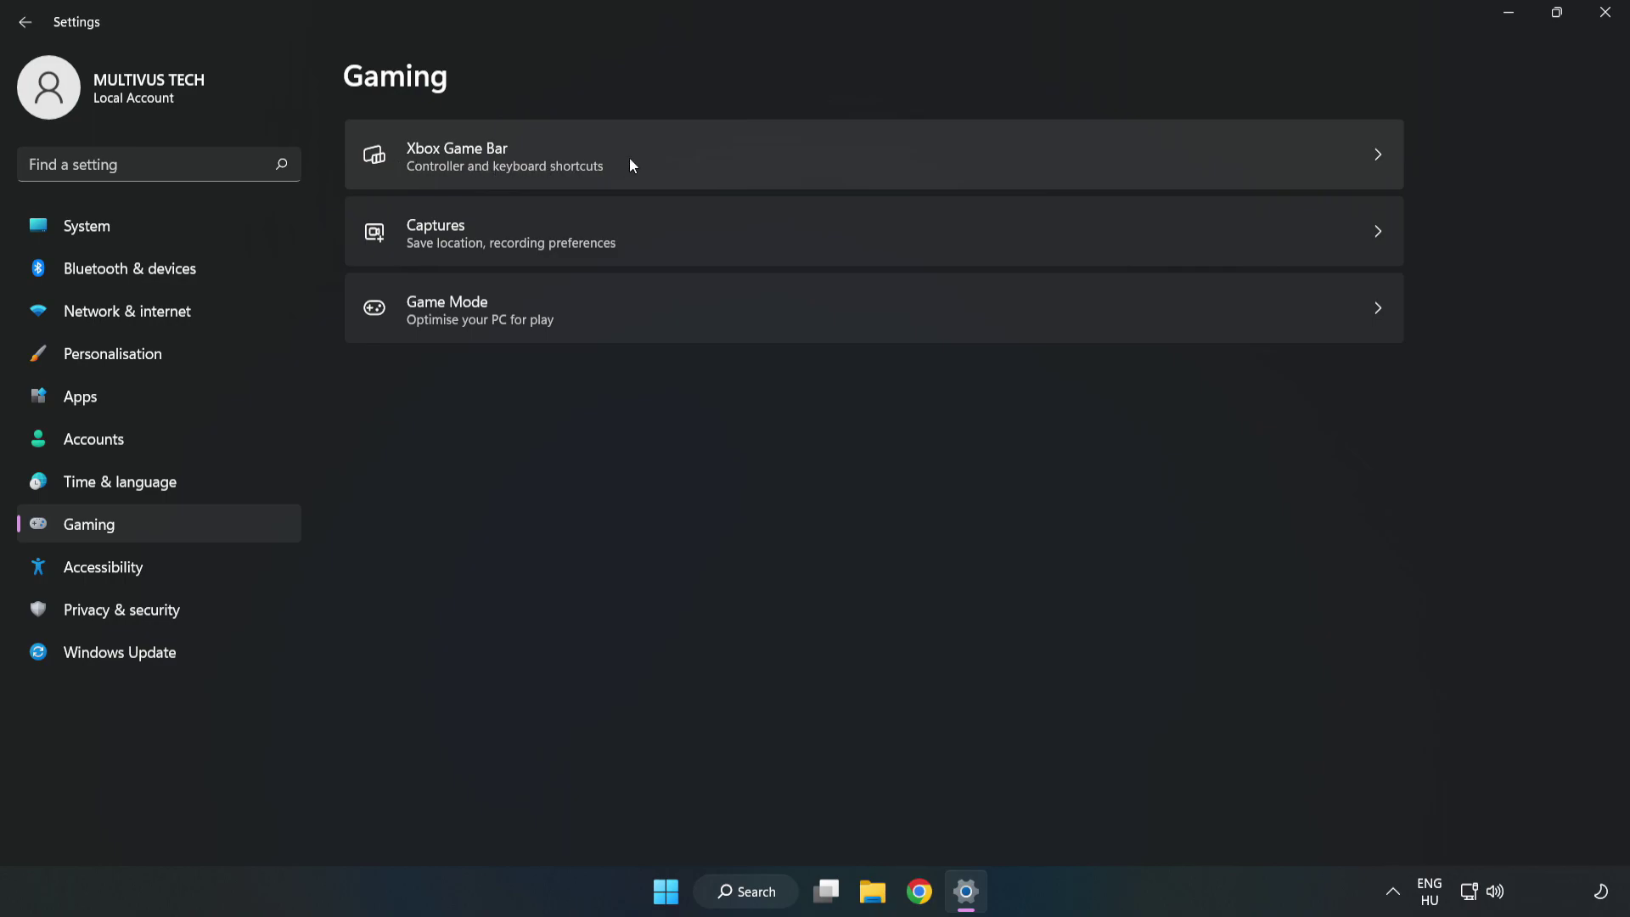
pyautogui.click(690, 155)
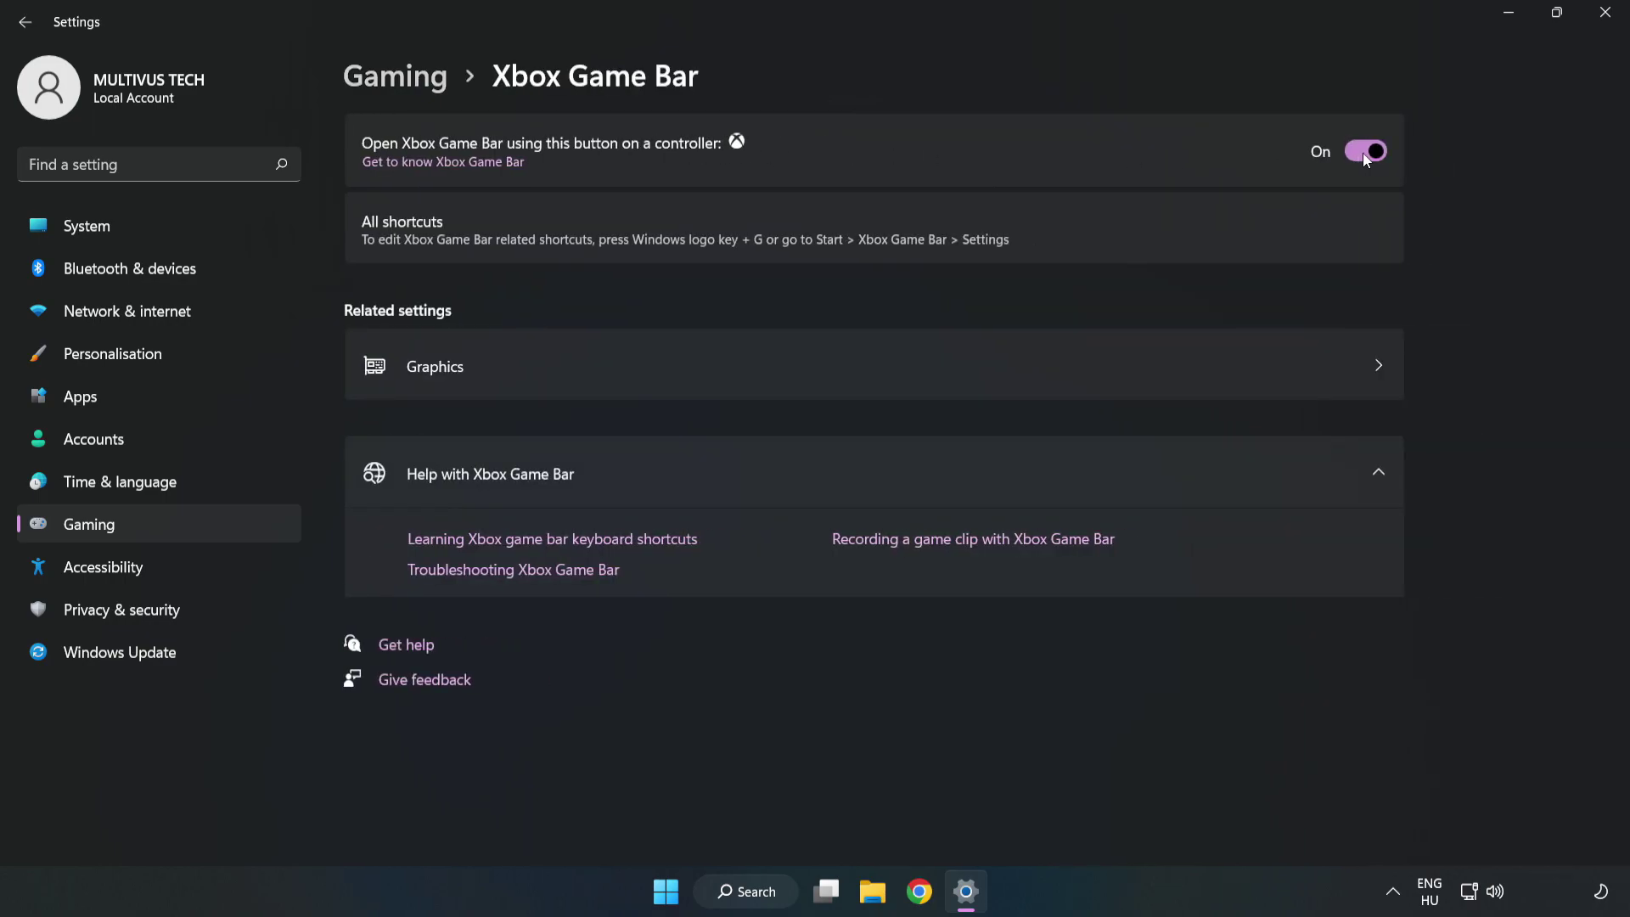
pyautogui.click(1363, 152)
pyautogui.click(1606, 28)
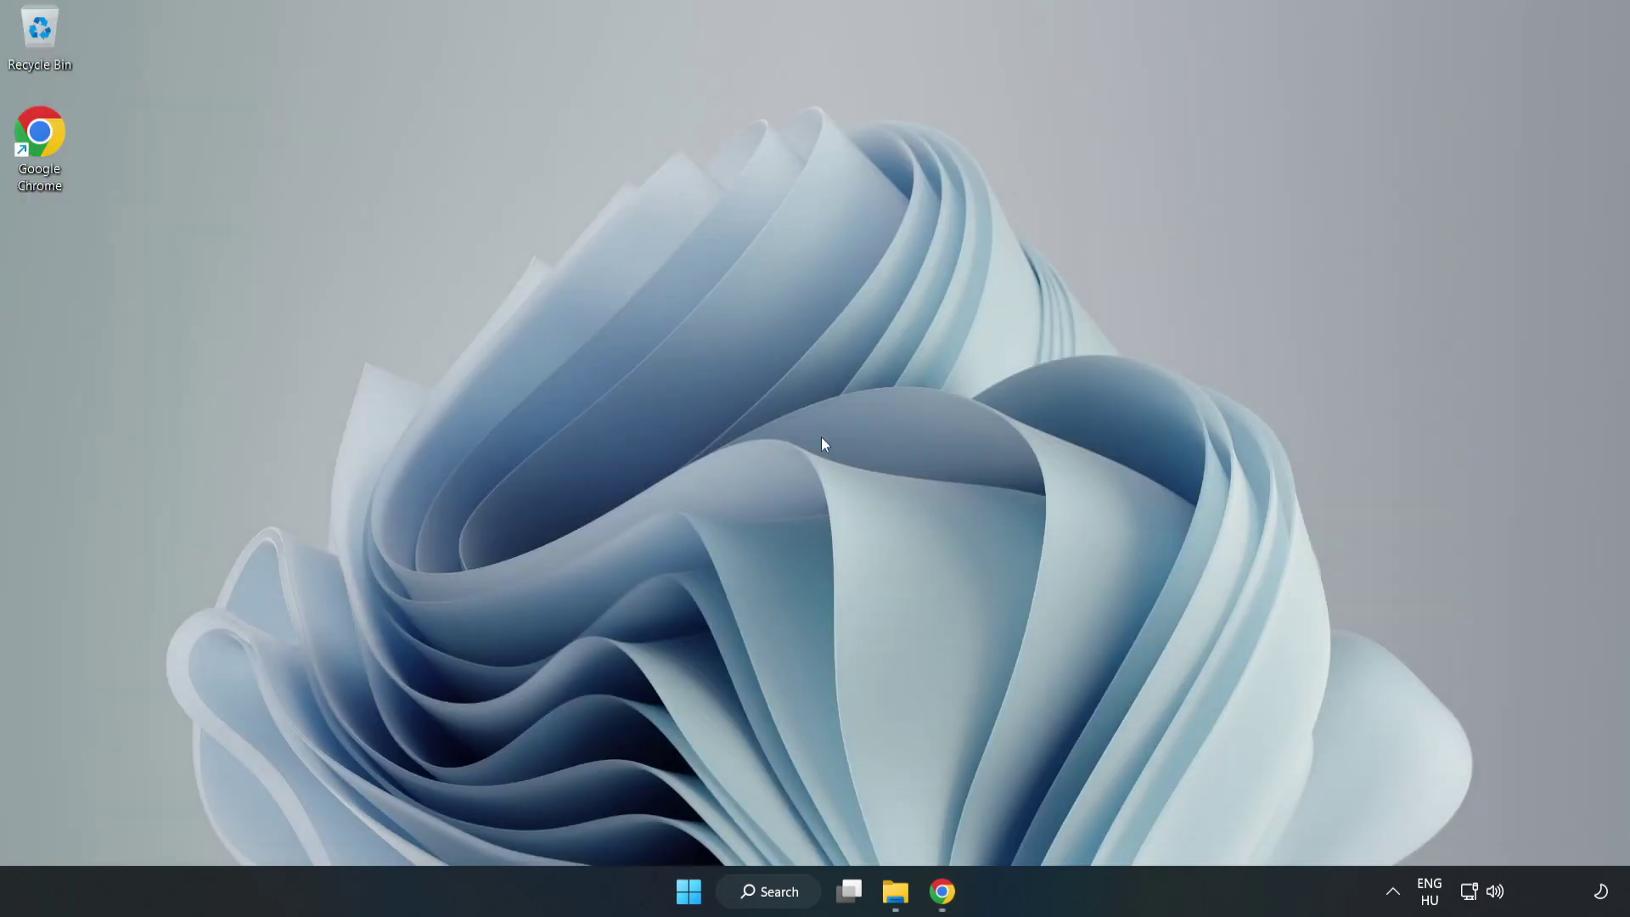
# Step: Launch Task Manager and end the Google Chrome (8) processes
pyautogui.rightClick(691, 893)
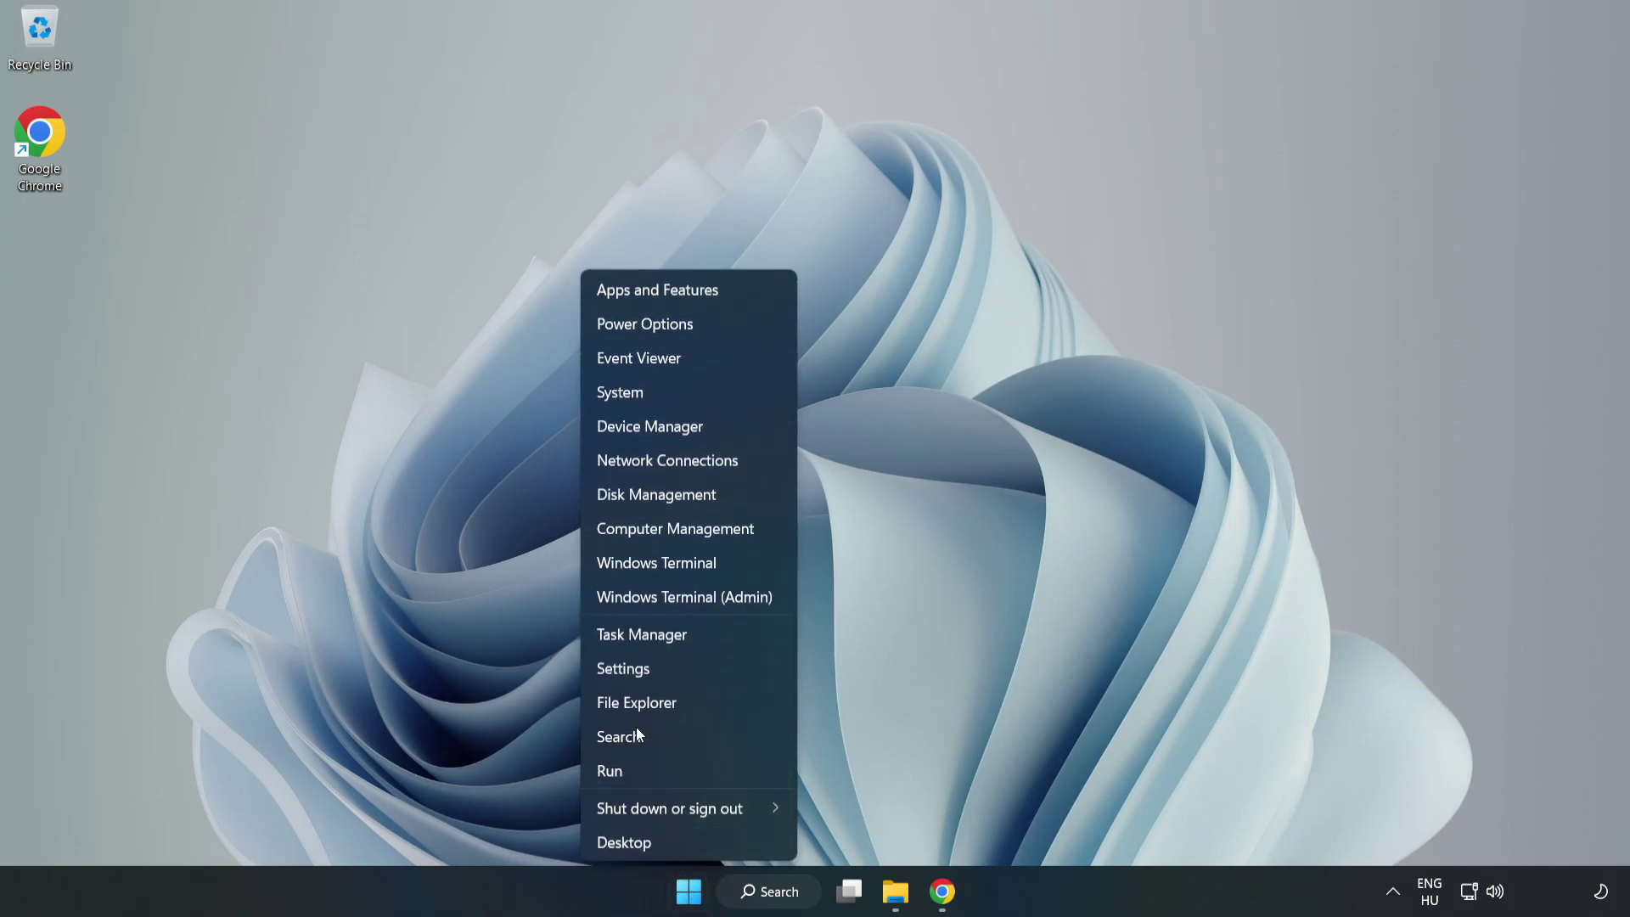
pyautogui.click(713, 642)
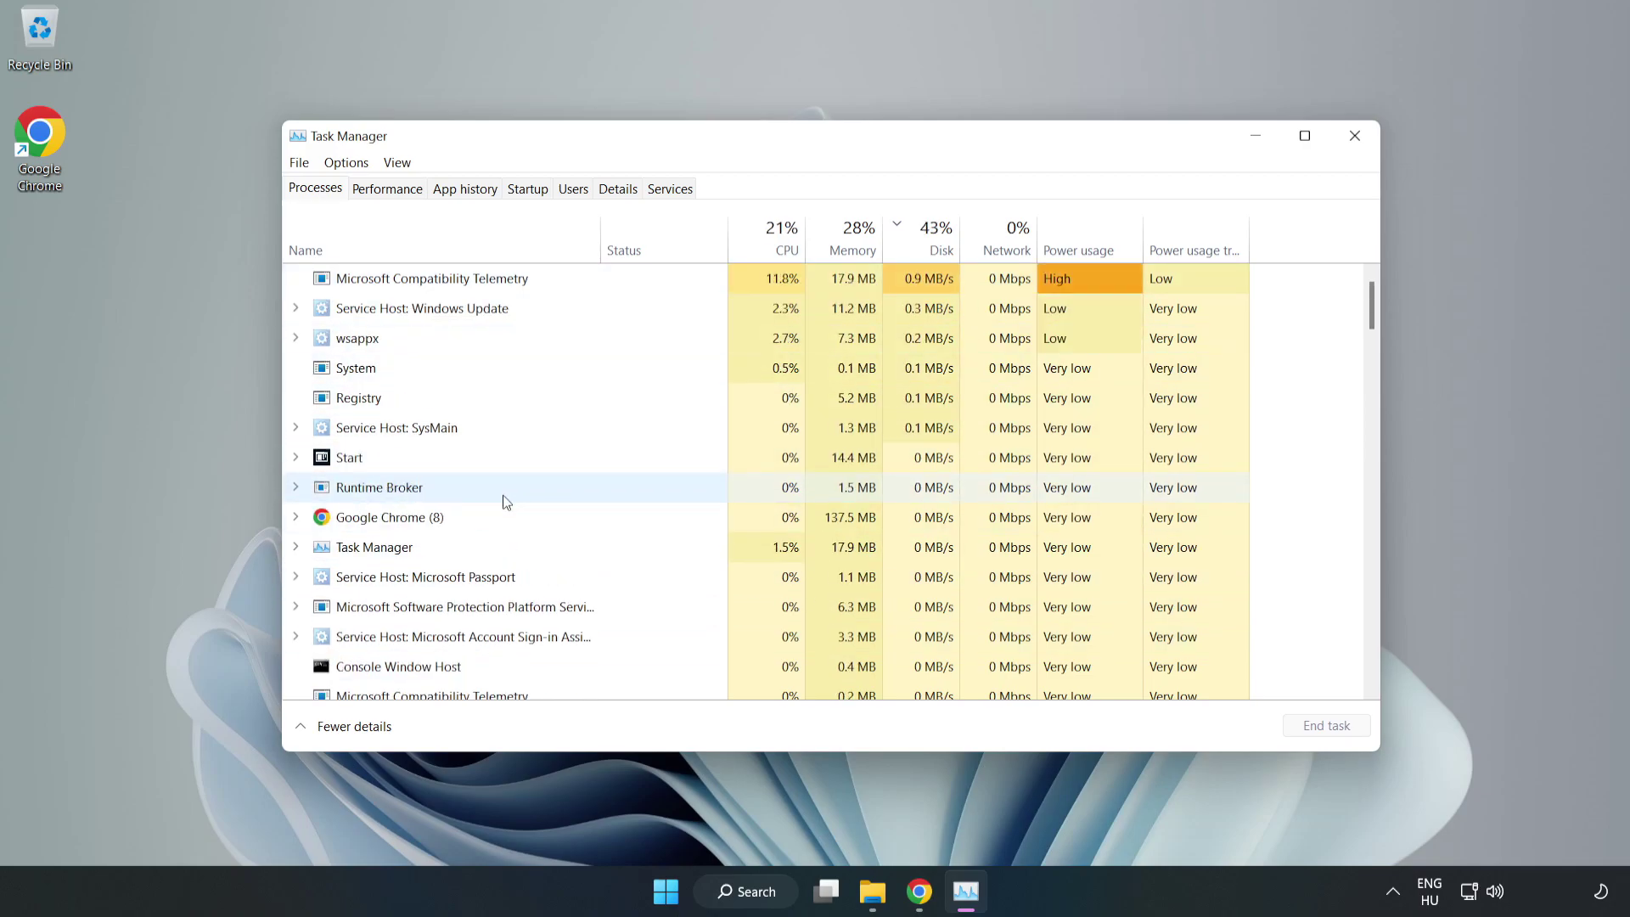
pyautogui.click(440, 520)
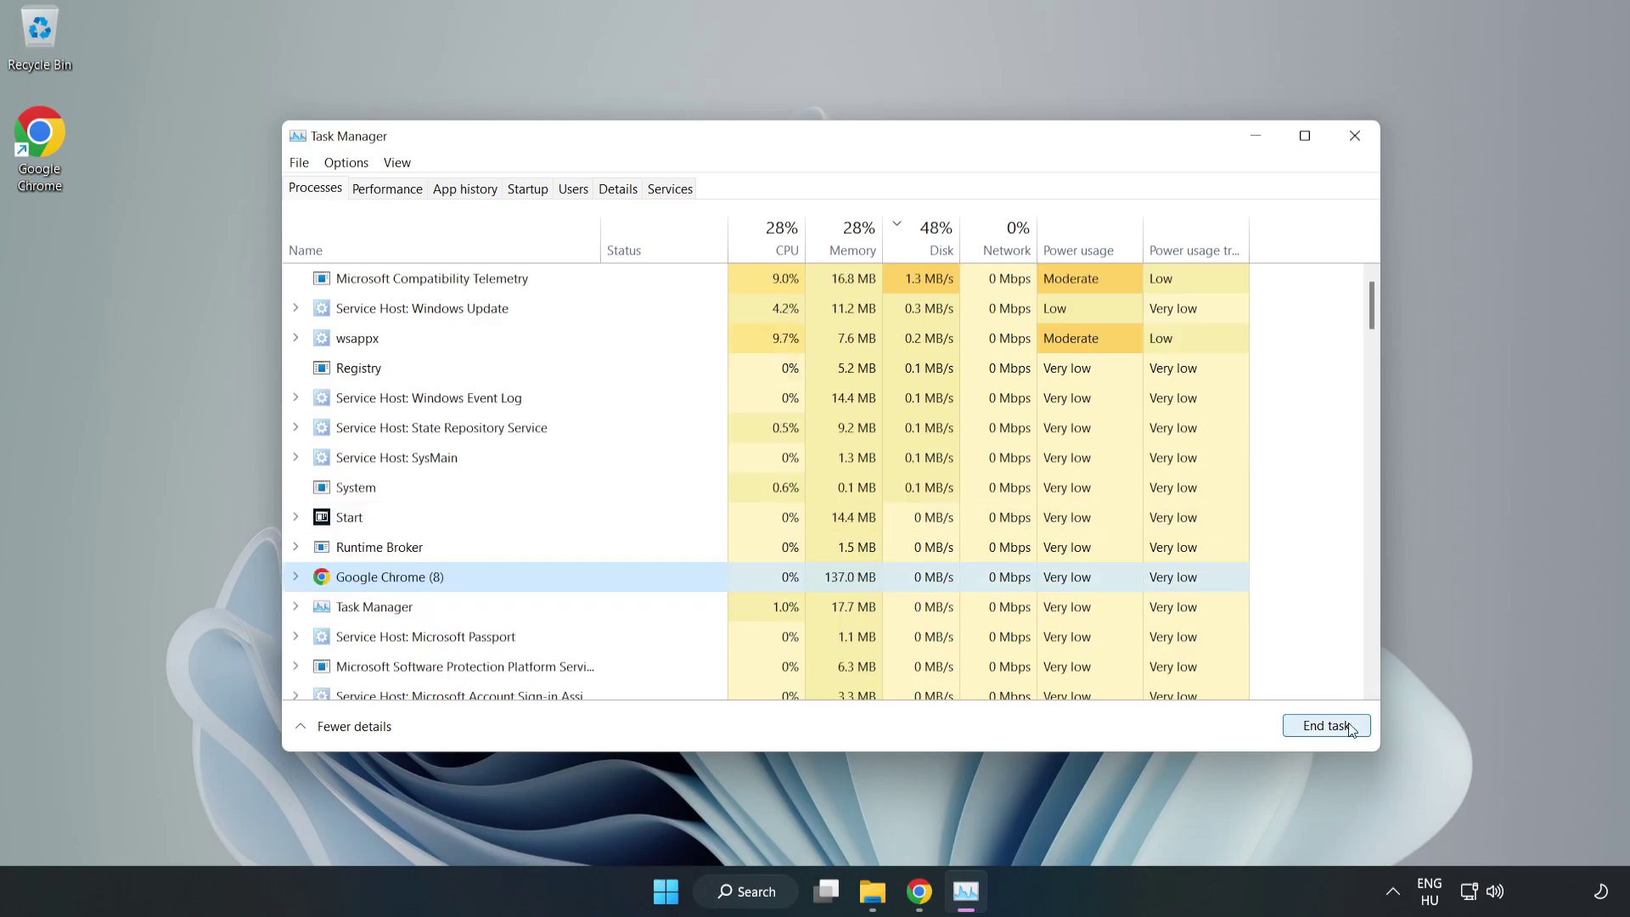
pyautogui.click(1317, 730)
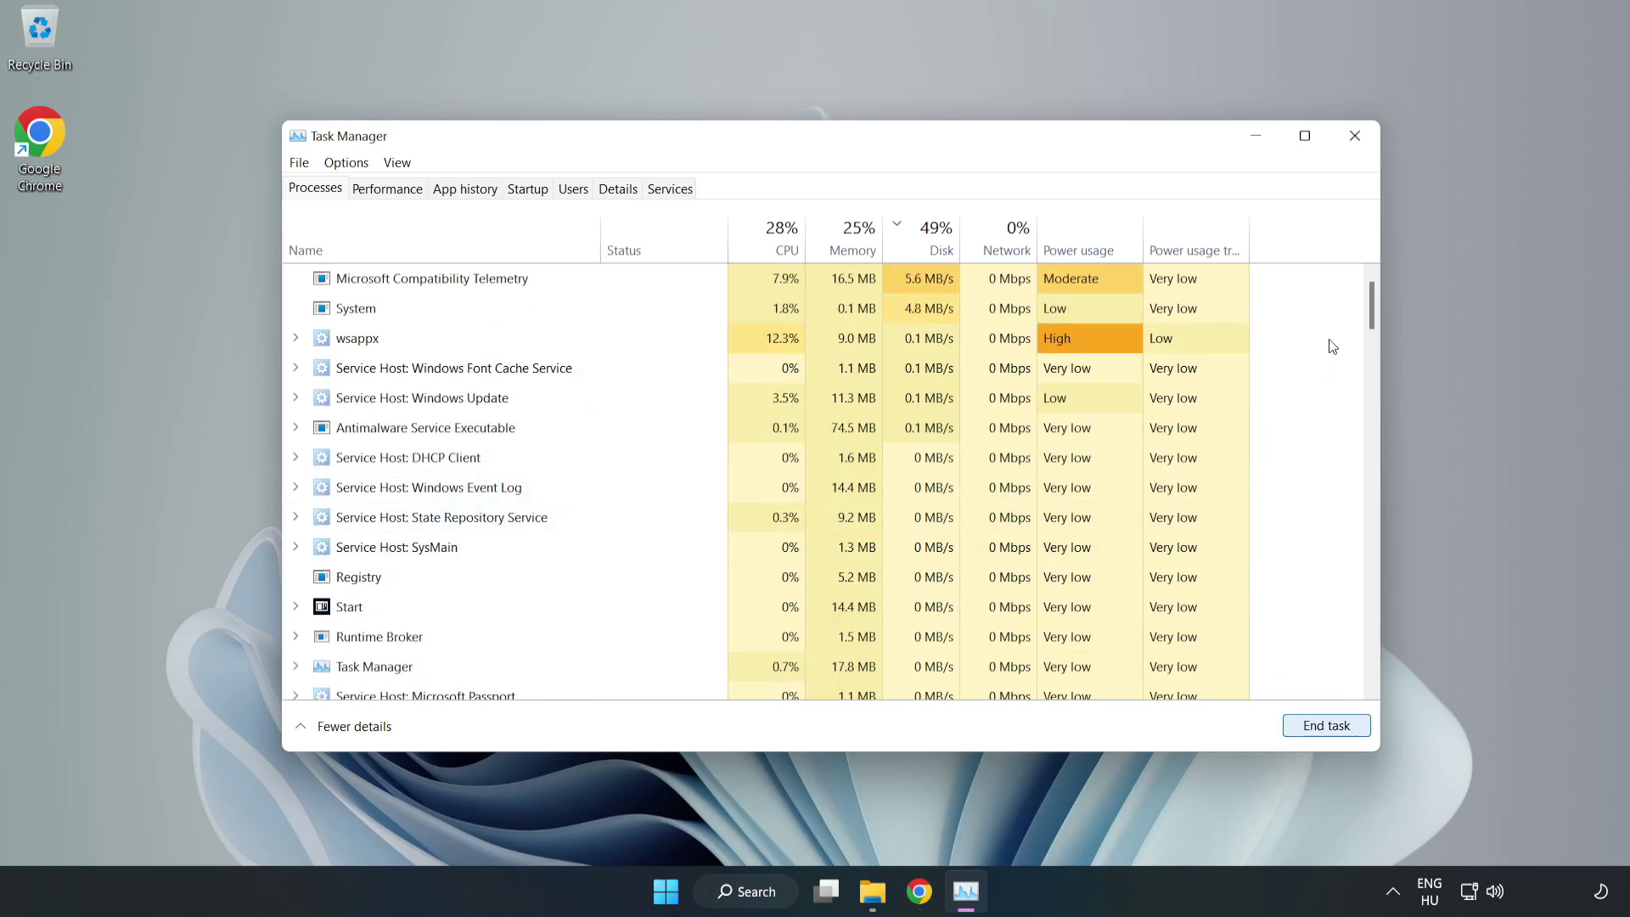
pyautogui.moveTo(1377, 309); pyautogui.dragTo(1317, 285)
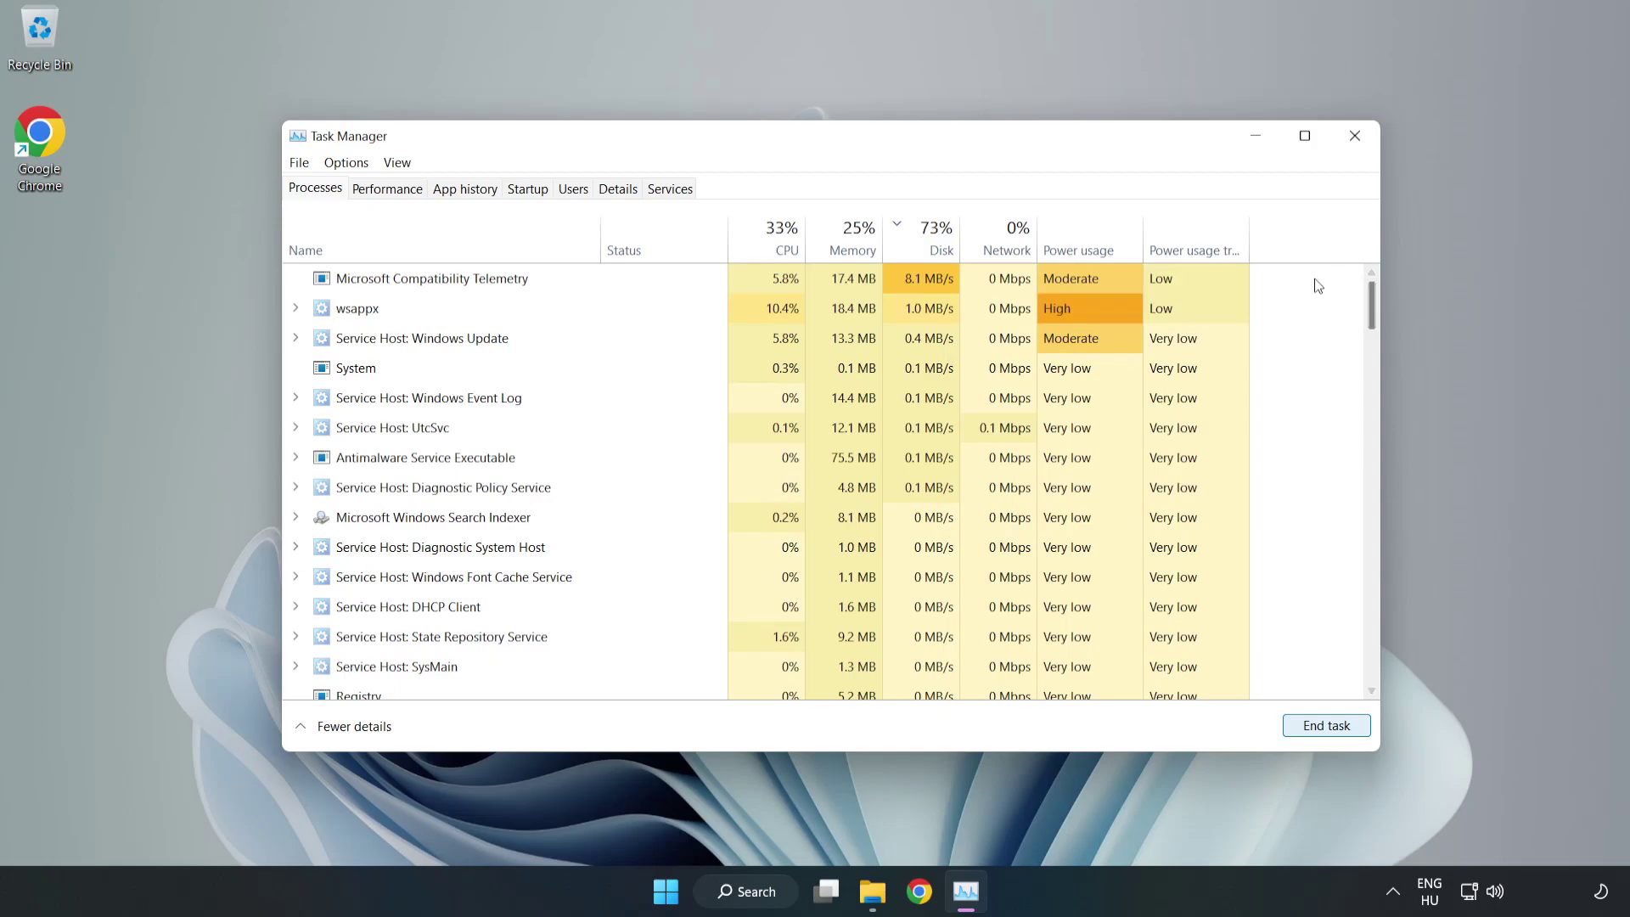
# Step: Disable Cortana, Phone Link, Terminal and Xbox App Services on the Startup tab, then close Task Manager
pyautogui.click(527, 189)
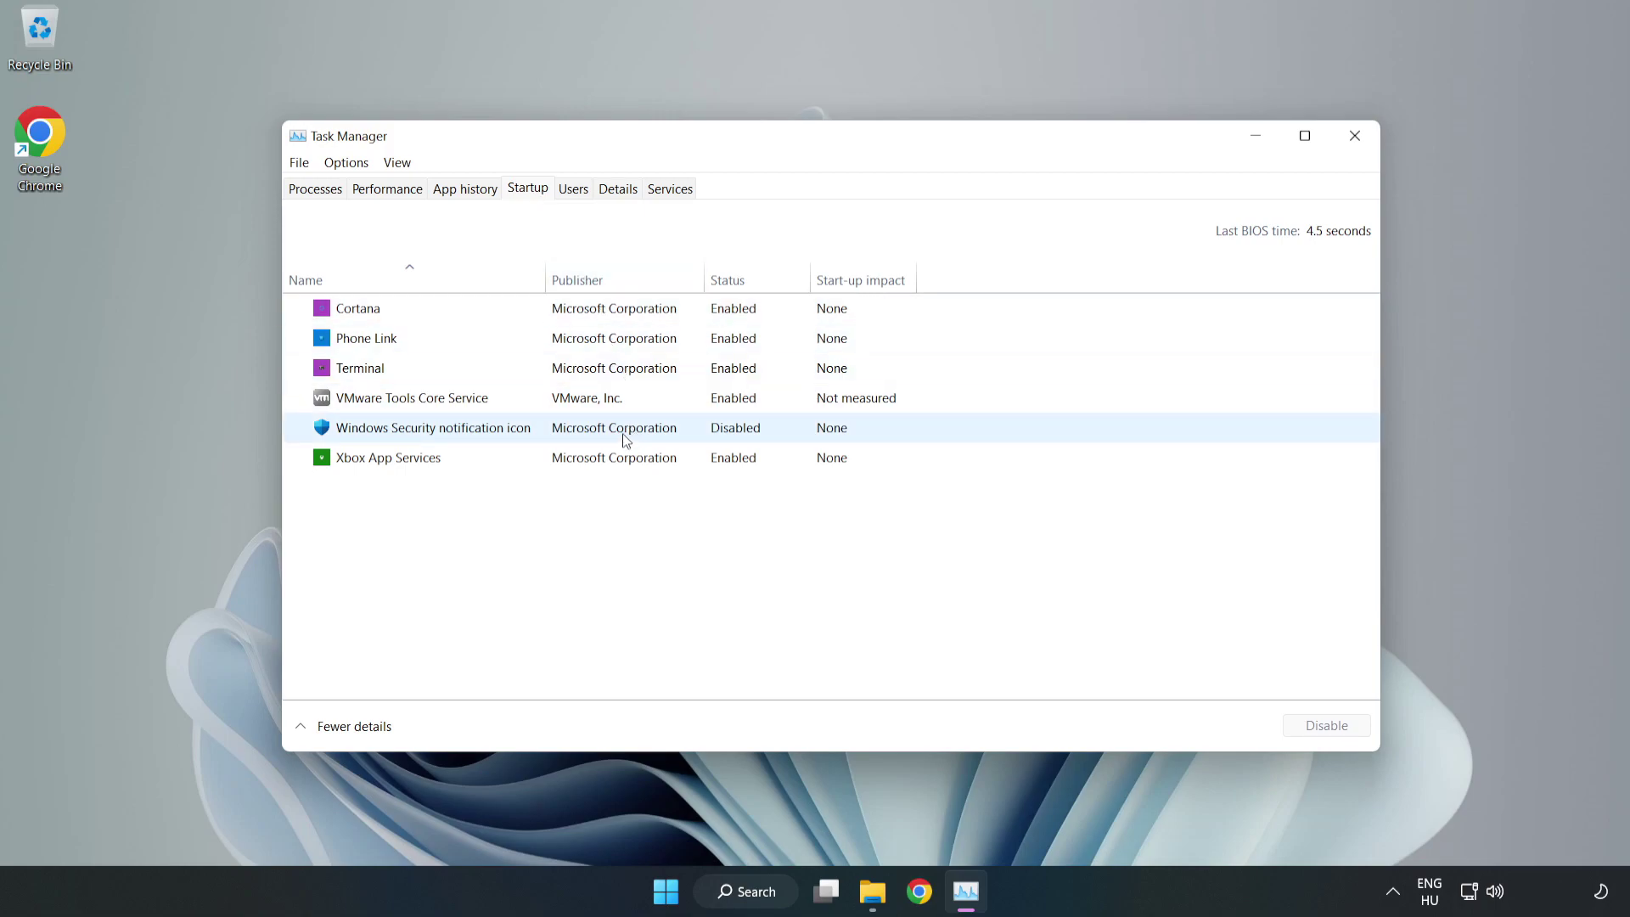
pyautogui.click(615, 309)
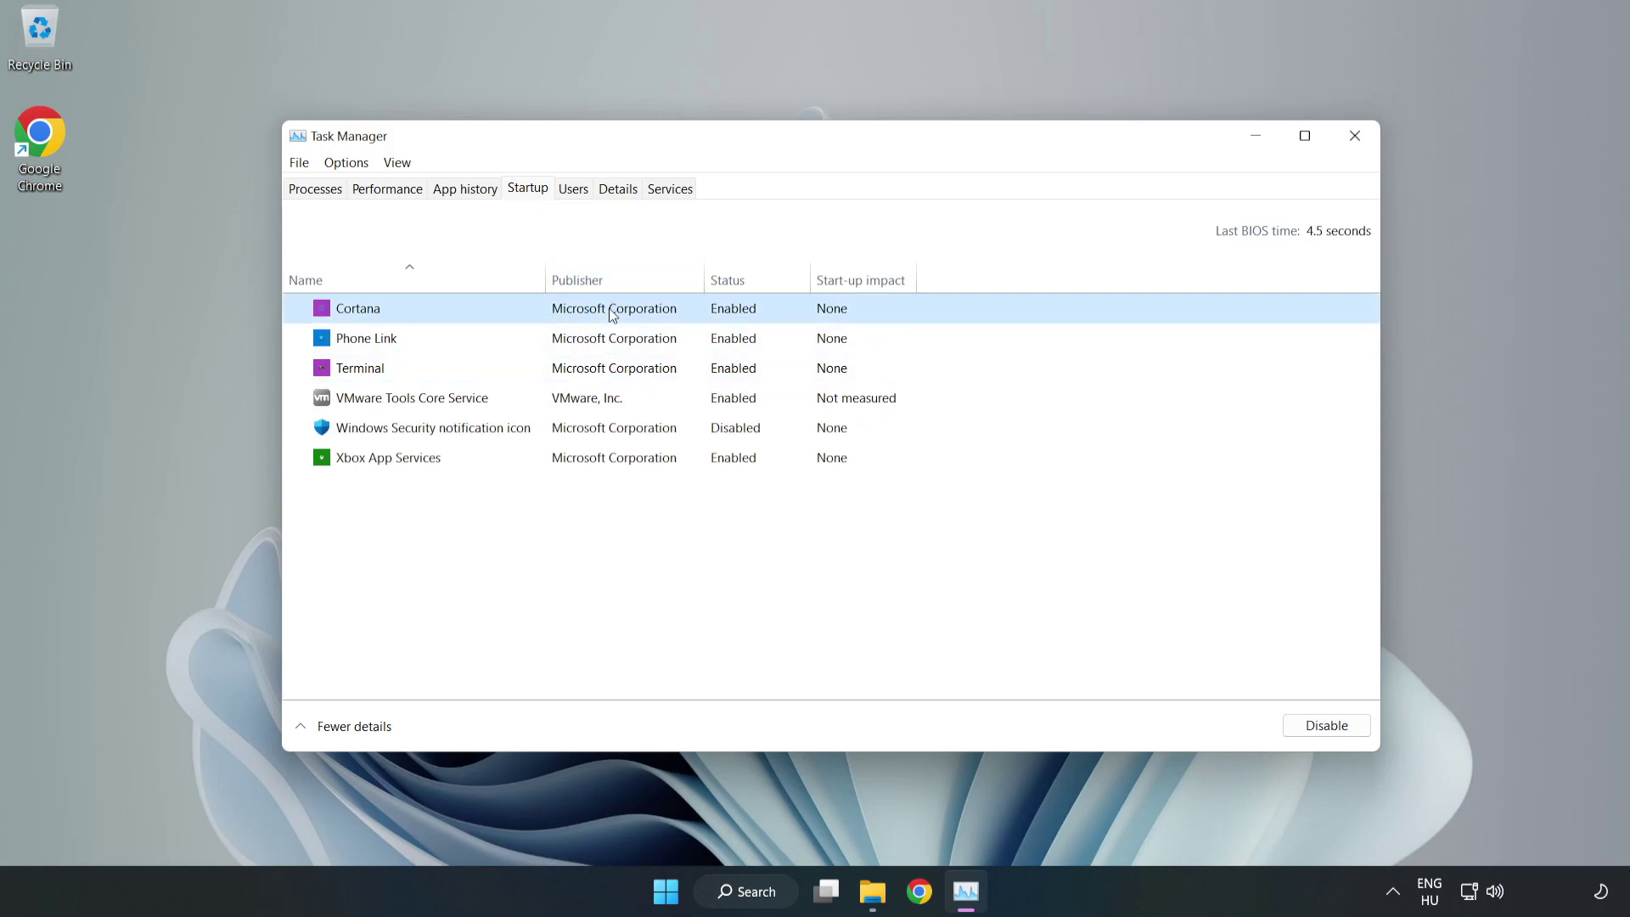
pyautogui.click(1312, 735)
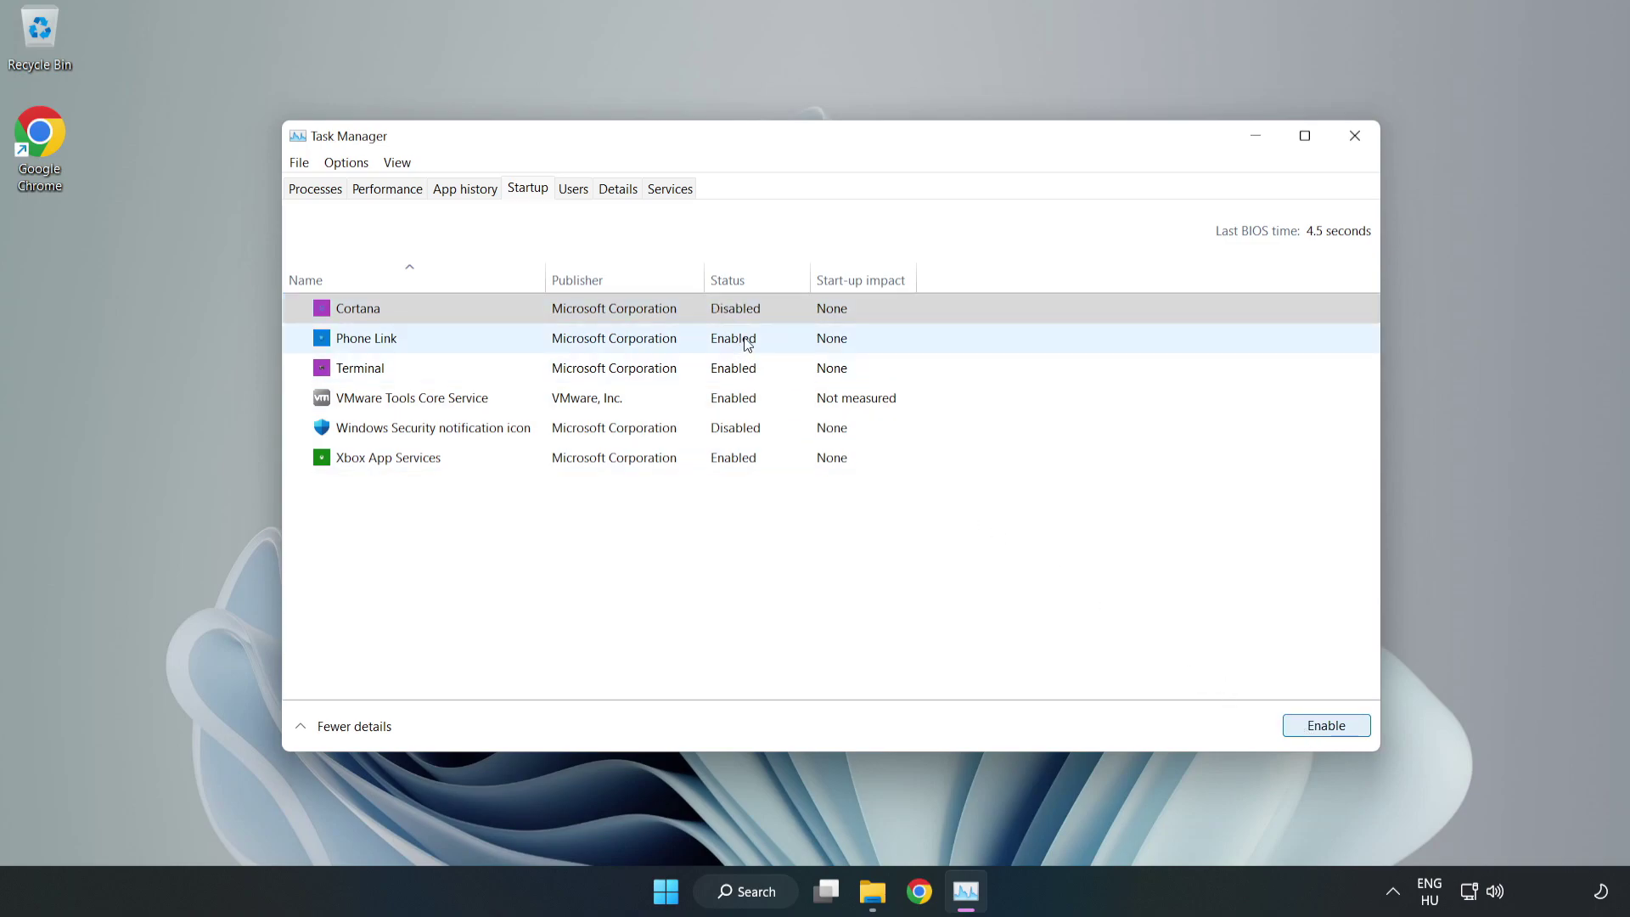
pyautogui.click(749, 344)
pyautogui.click(1312, 728)
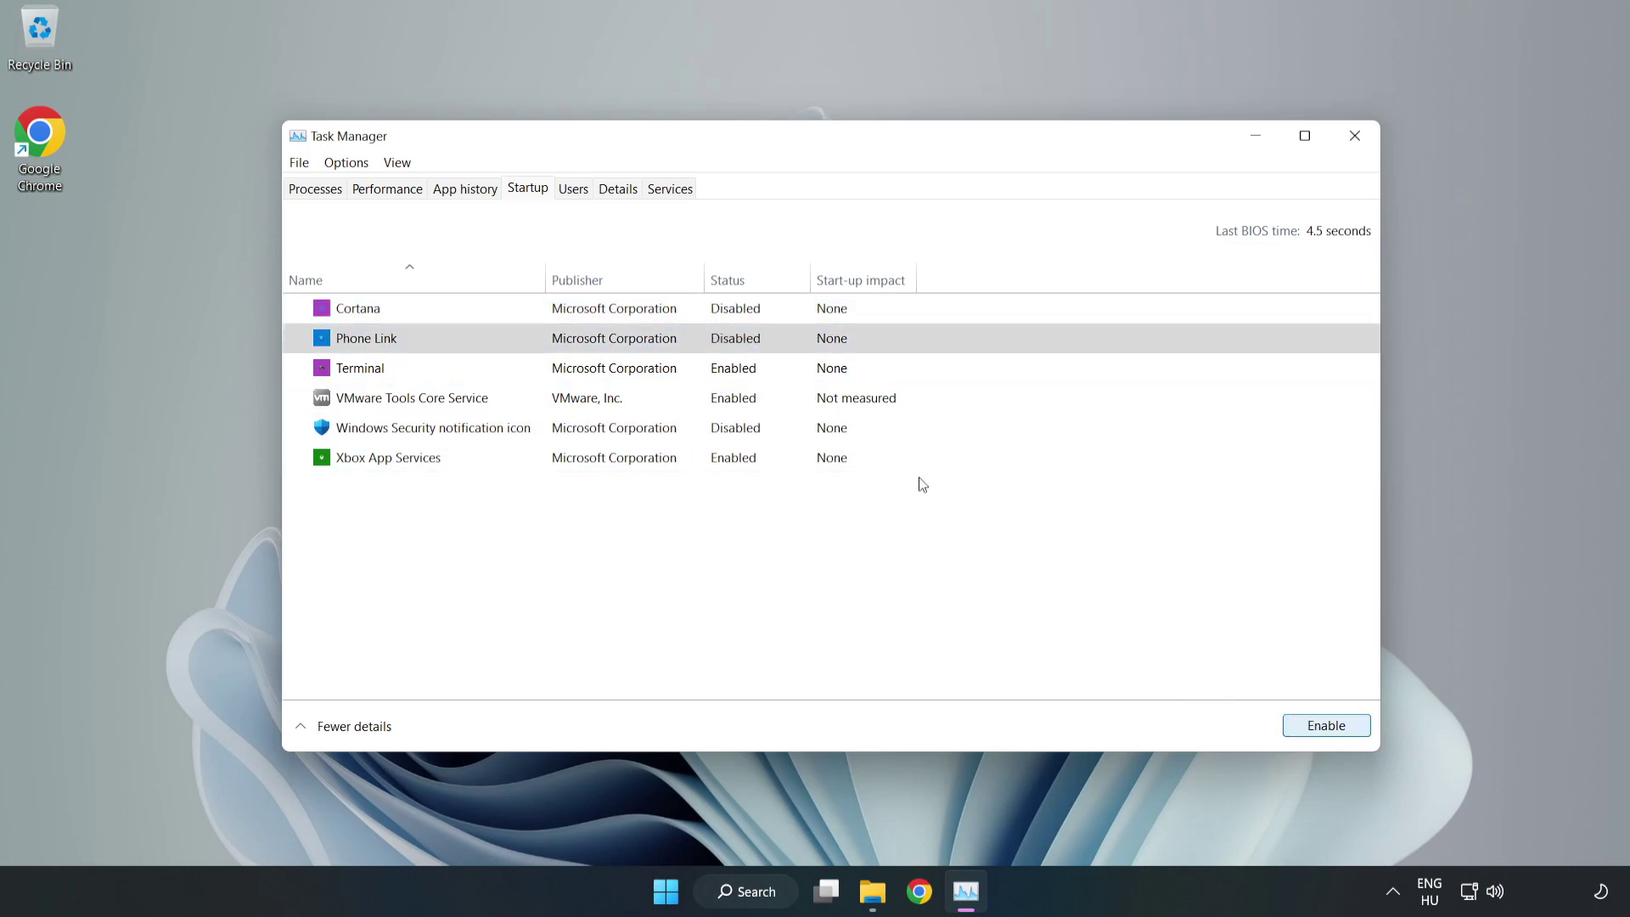
pyautogui.click(751, 374)
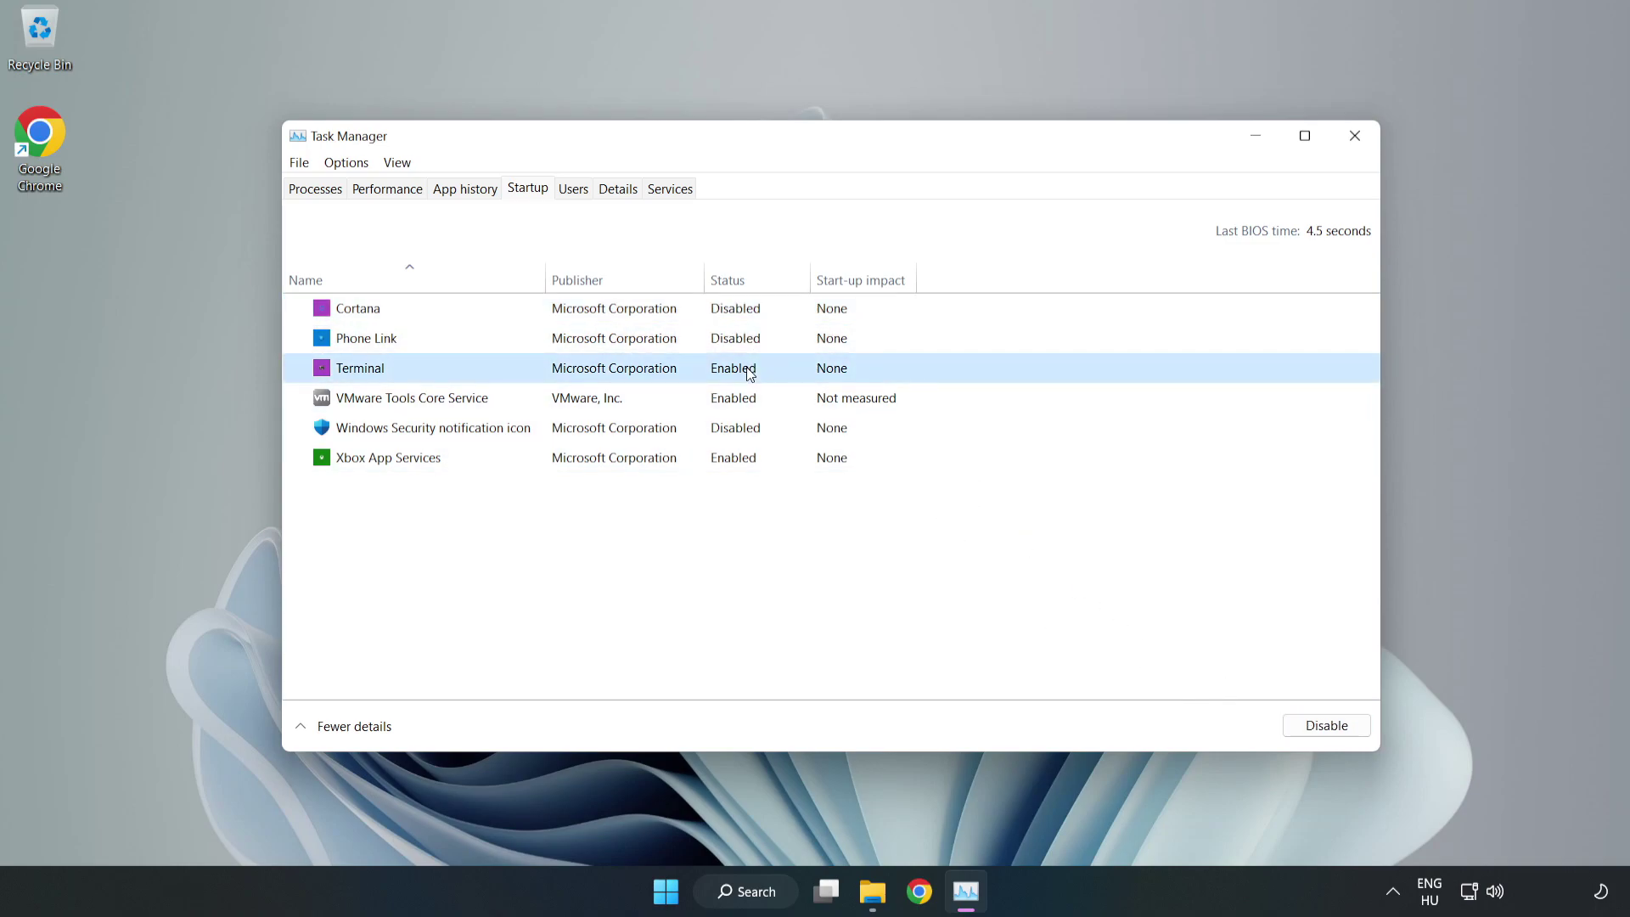
pyautogui.click(1332, 728)
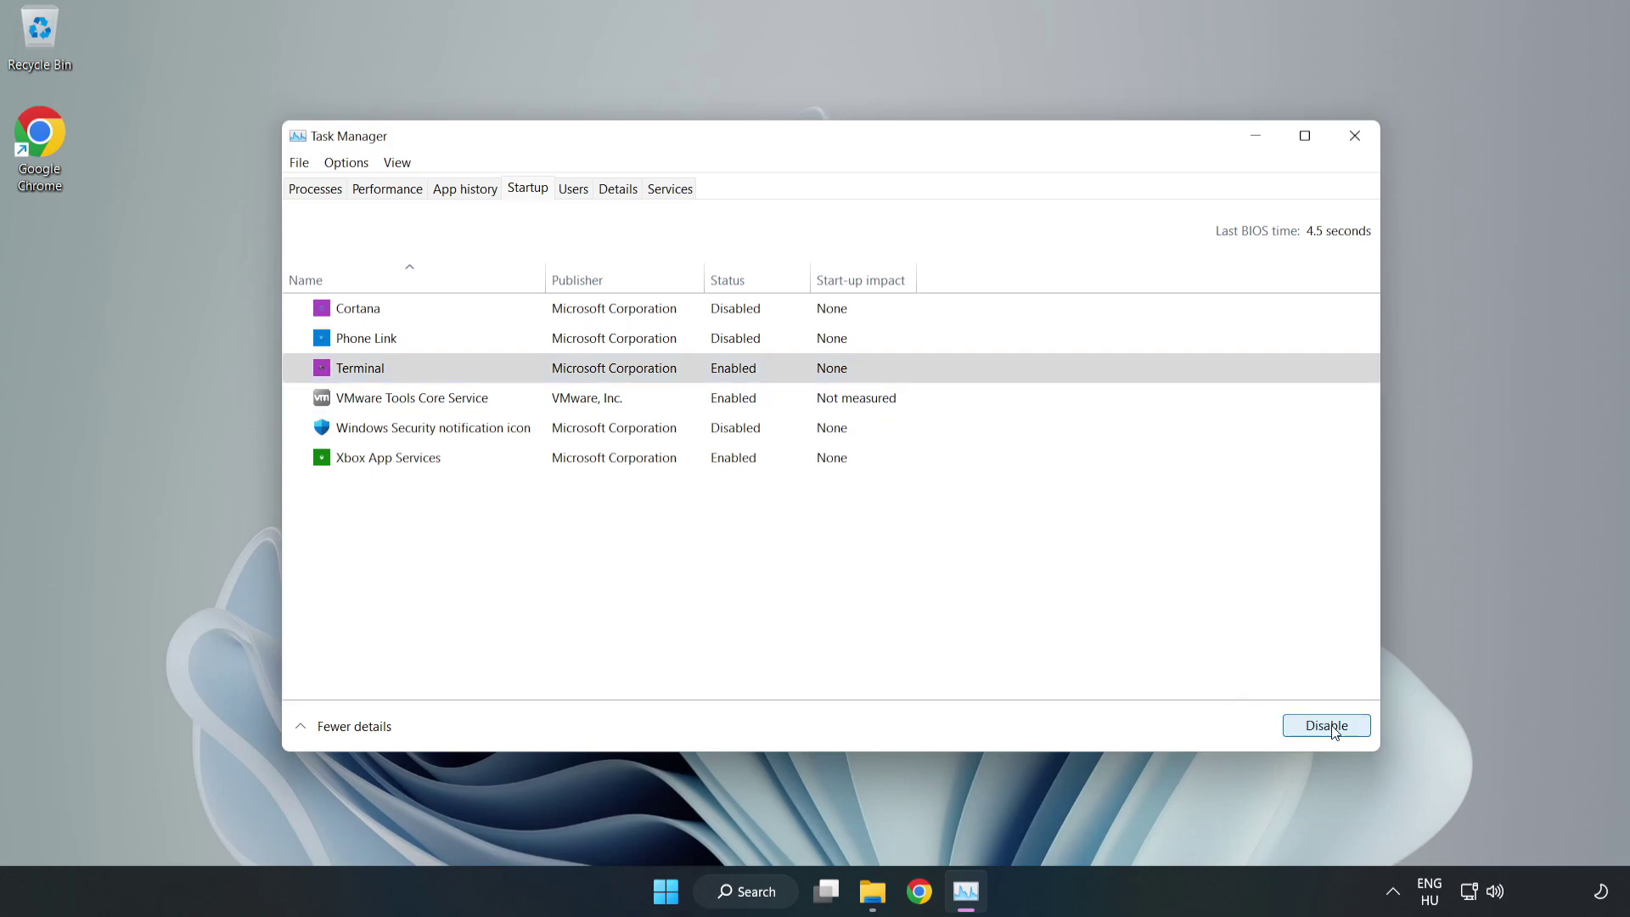
pyautogui.click(561, 460)
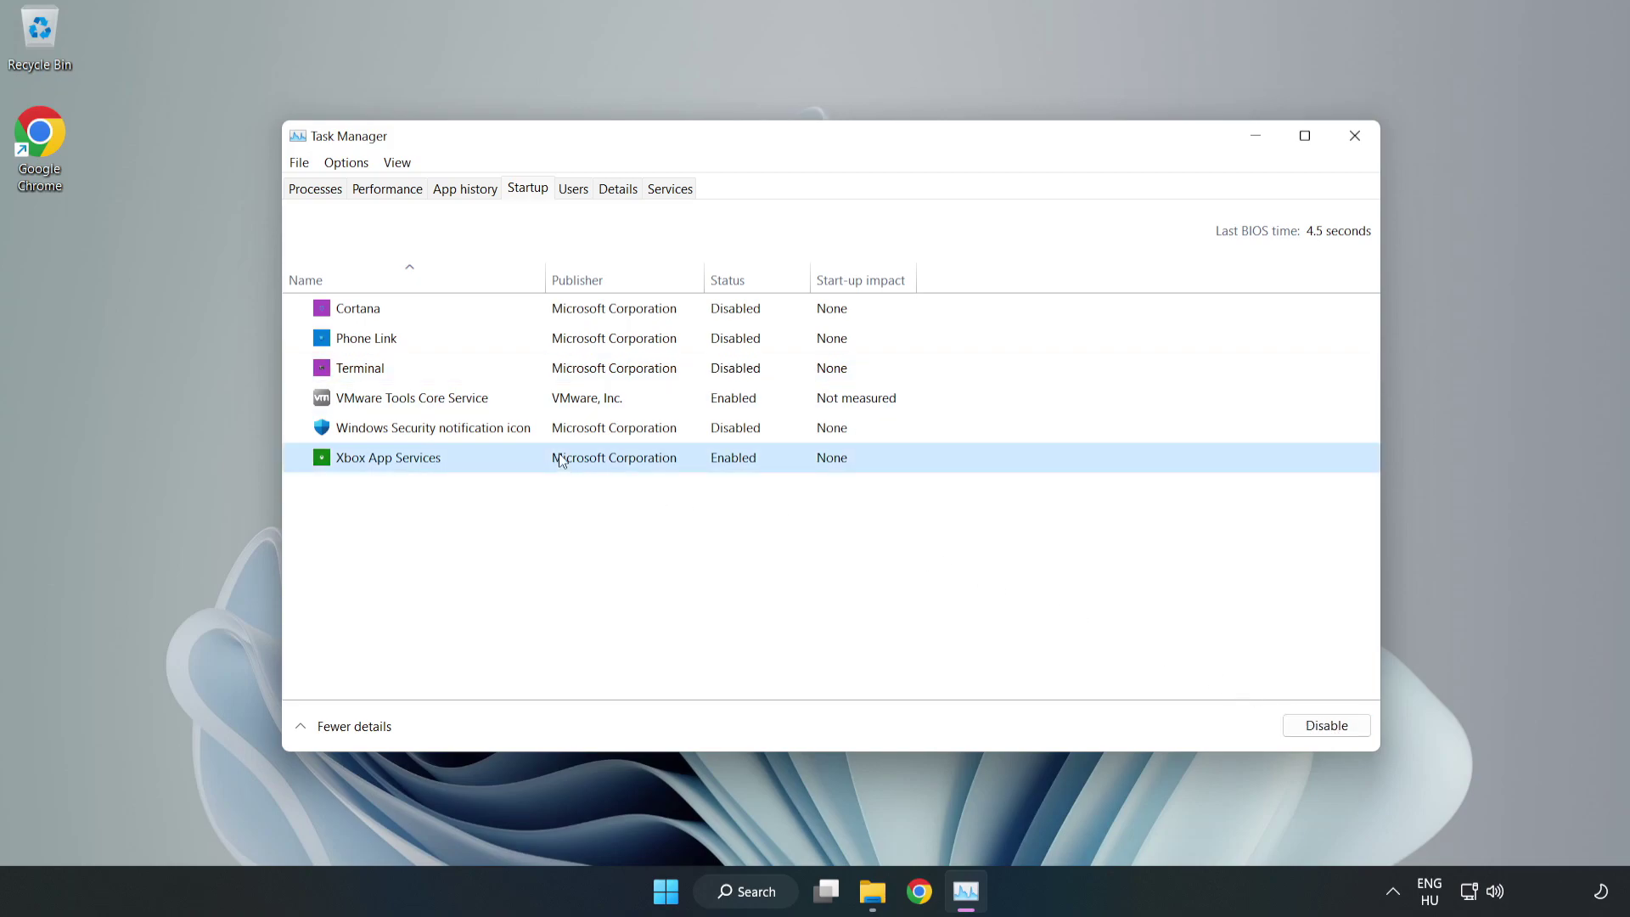
pyautogui.click(1296, 731)
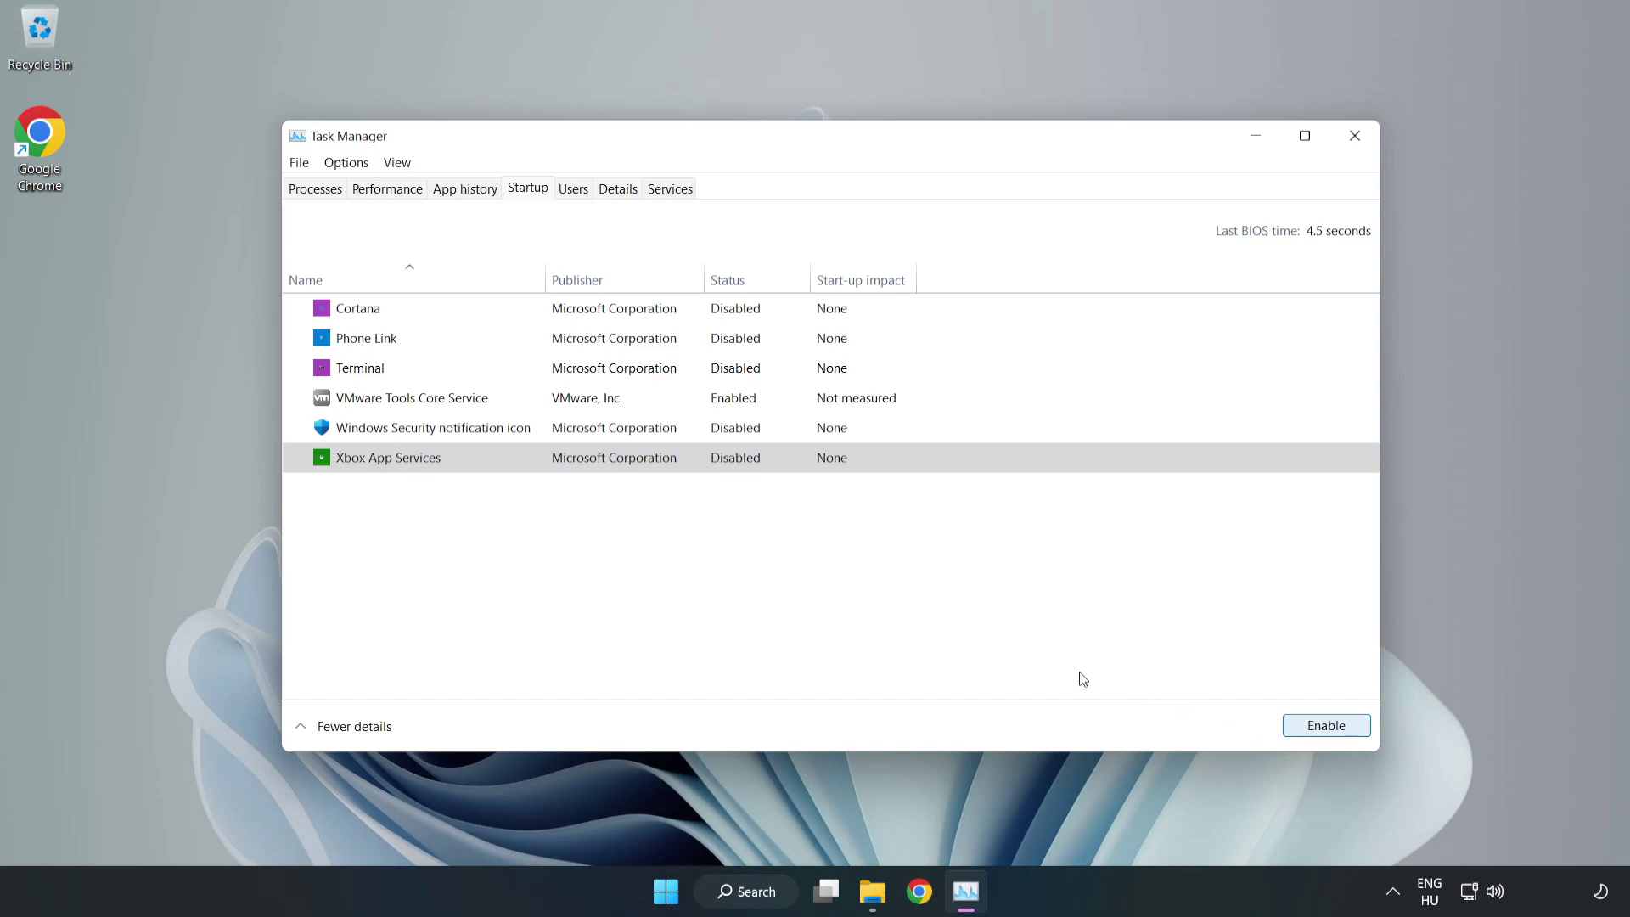
pyautogui.click(1354, 137)
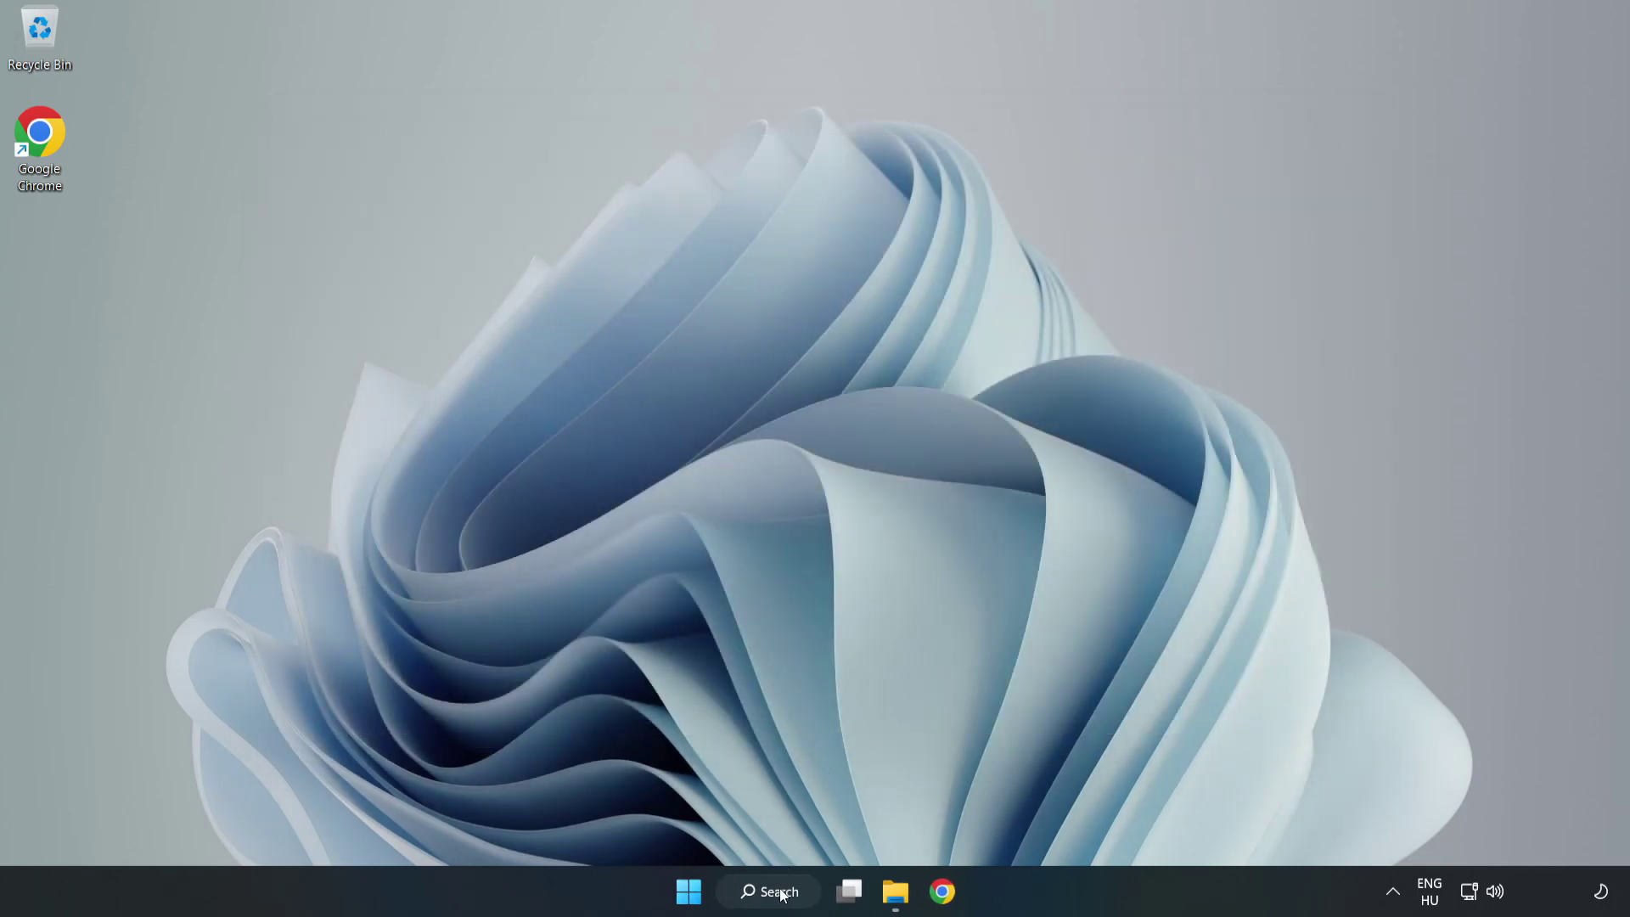
# Step: Search Windows for 'update'
pyautogui.click(779, 893)
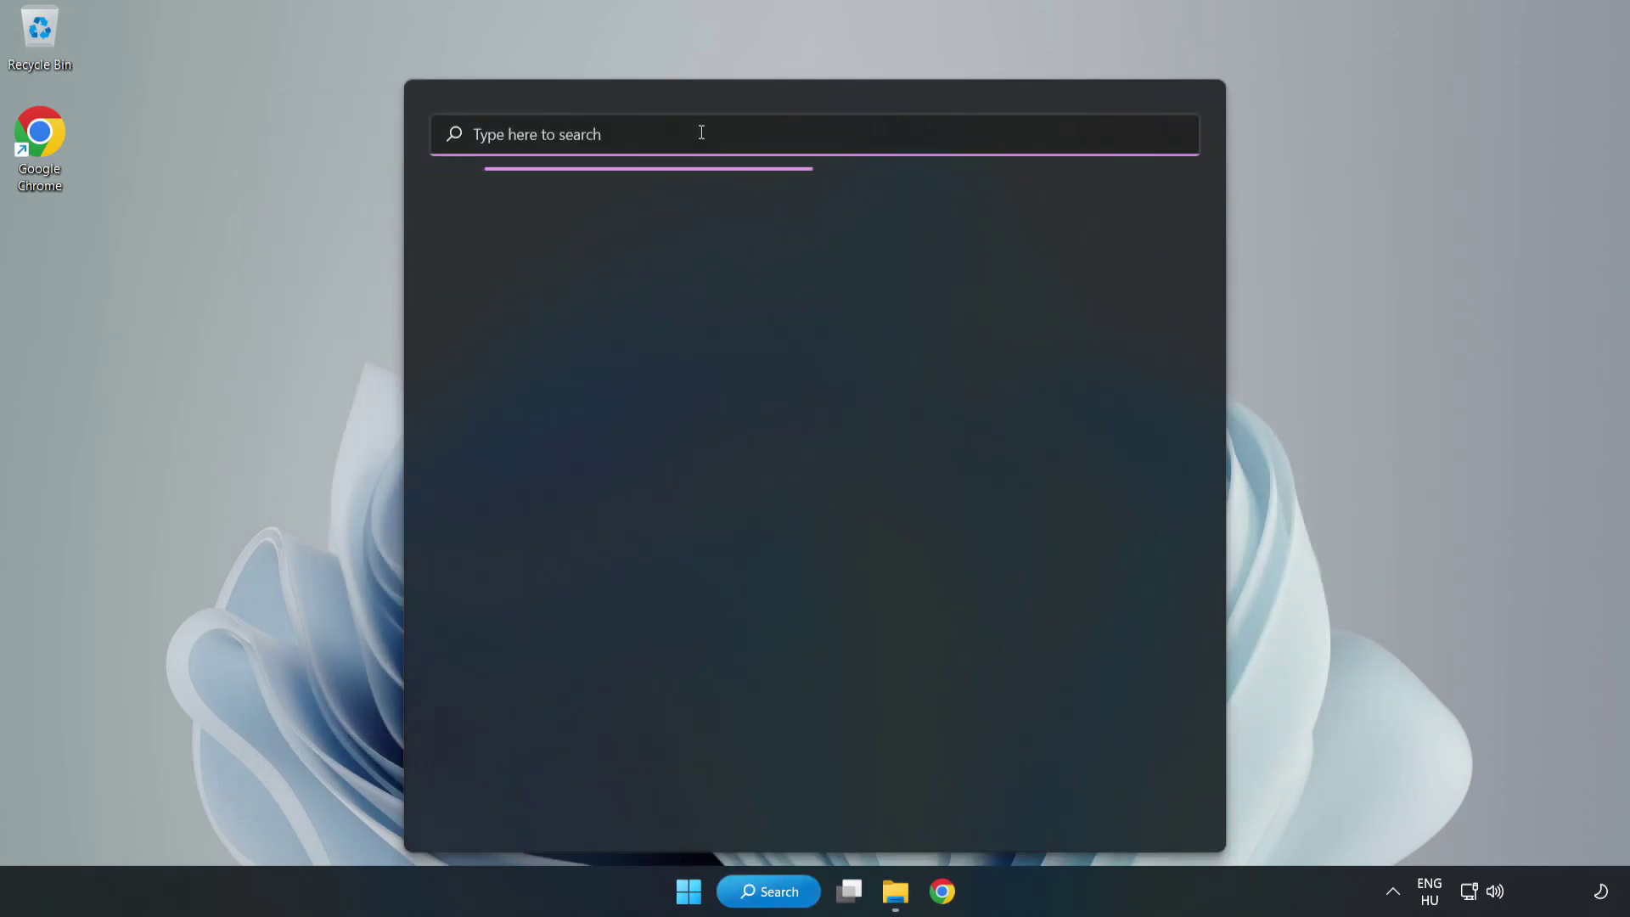
pyautogui.write('update')
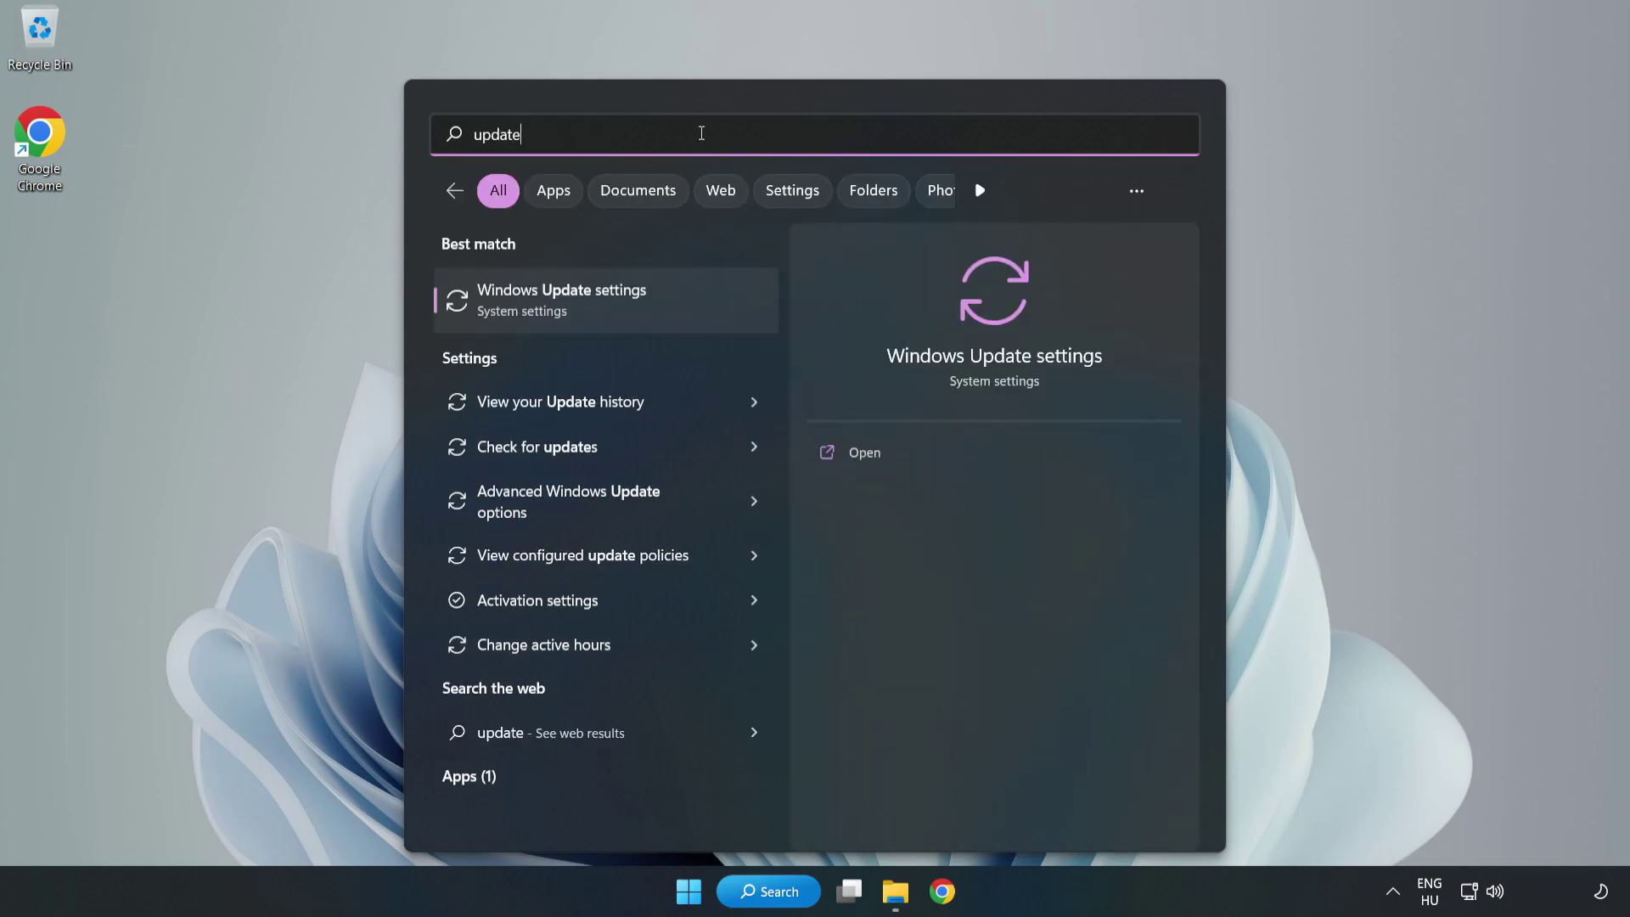
# Step: Check Windows Update until it reports up to date, close Settings, and search for 'regedit'
pyautogui.click(664, 316)
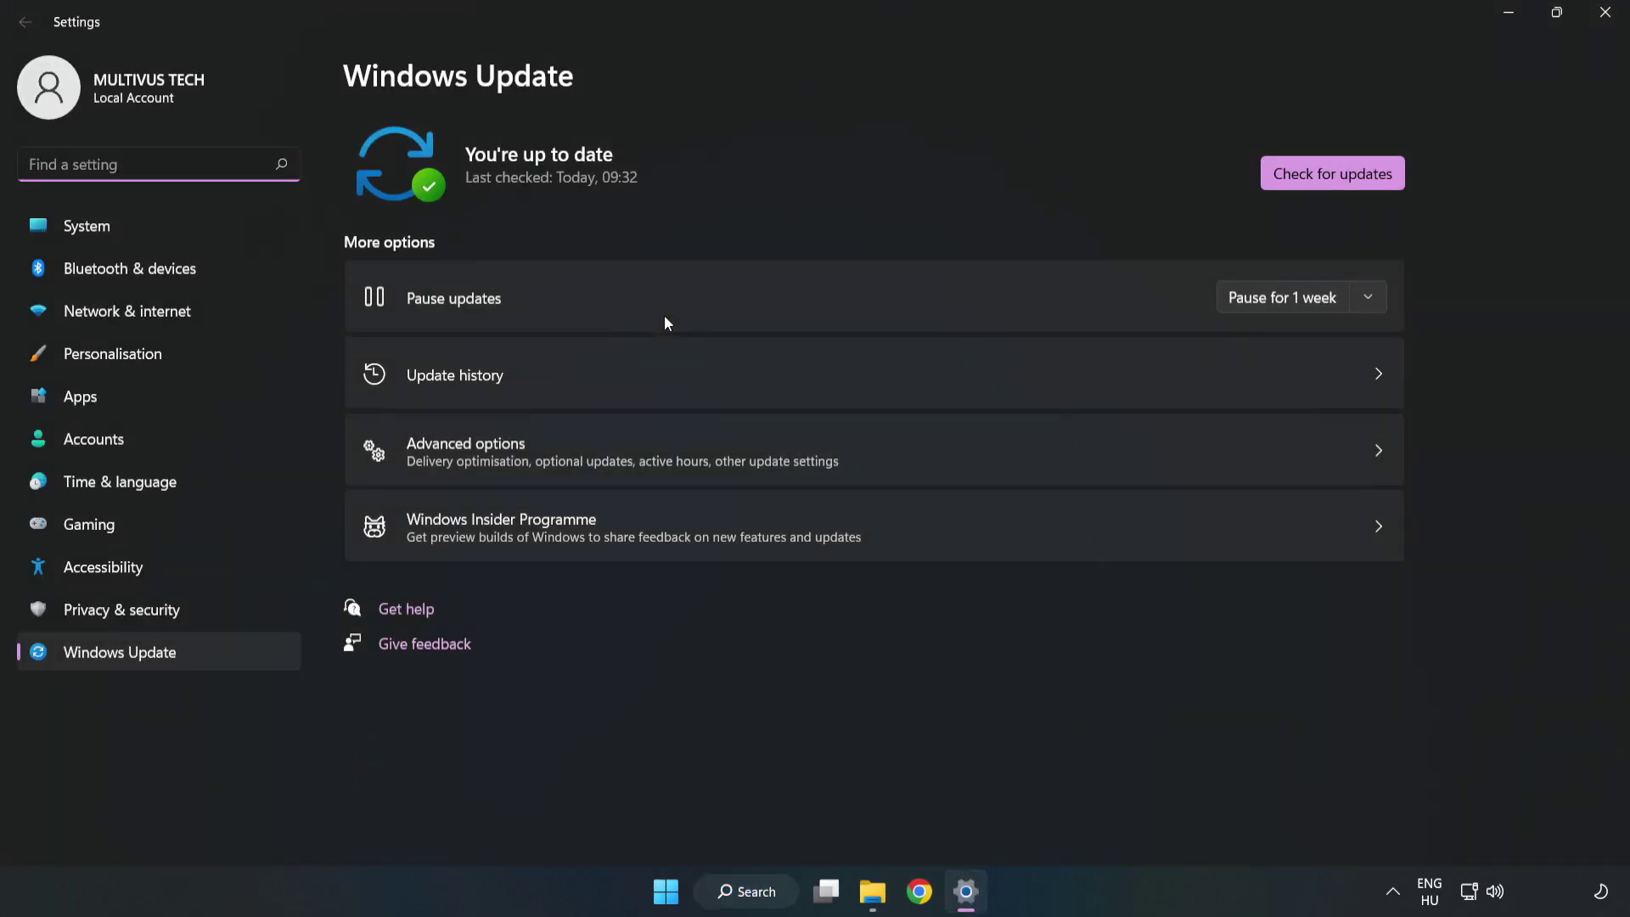
pyautogui.click(1311, 180)
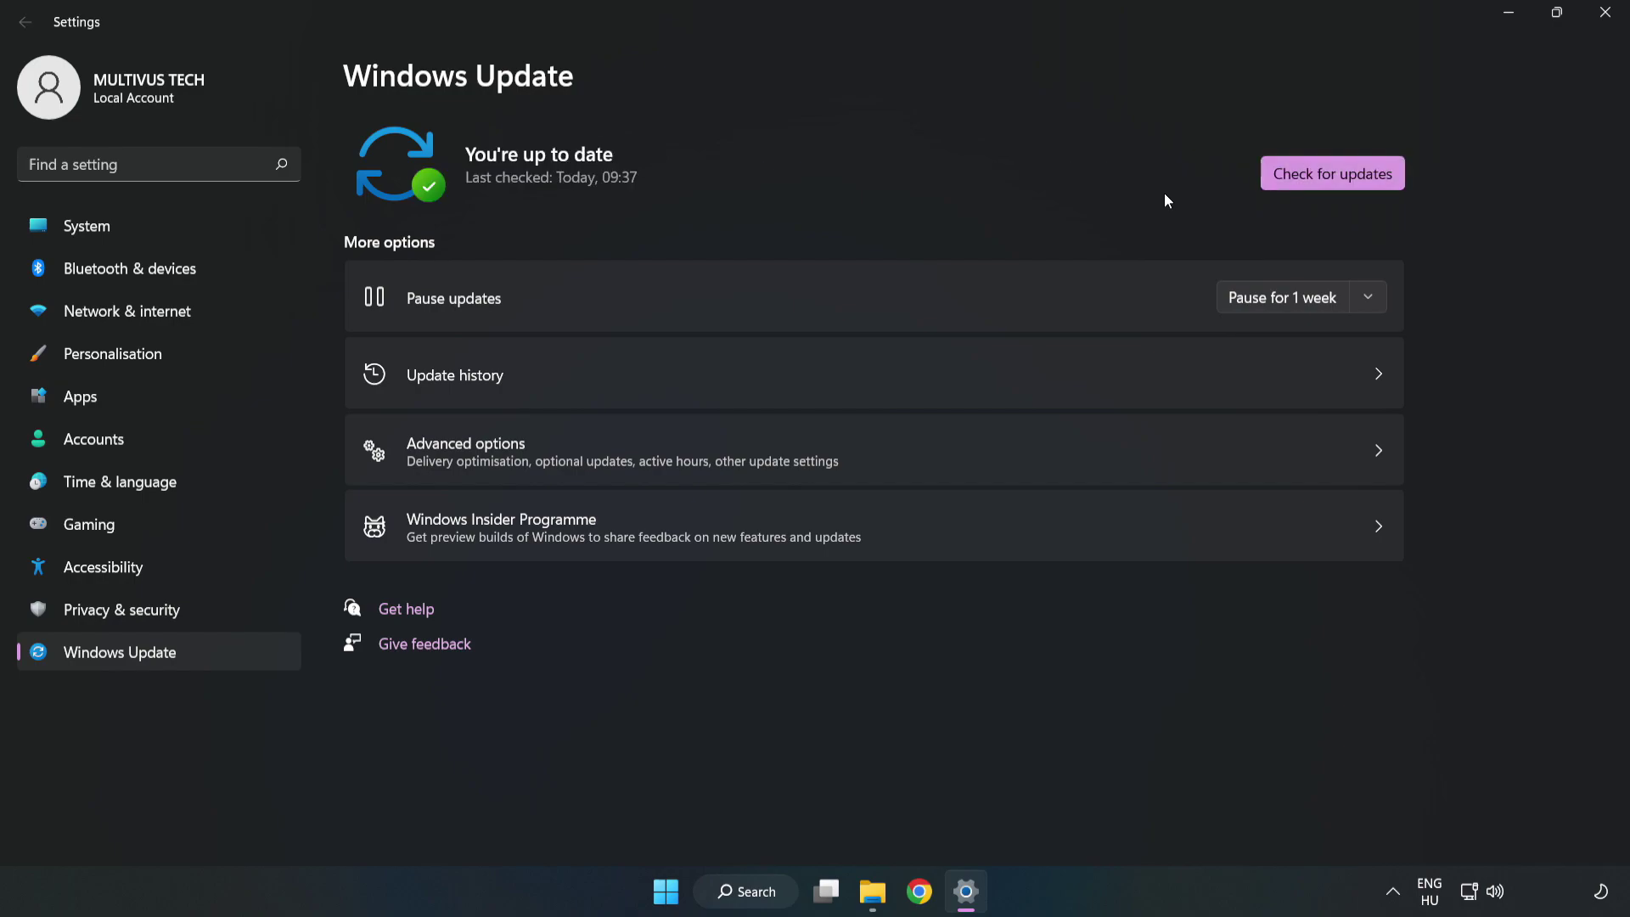
pyautogui.click(1599, 21)
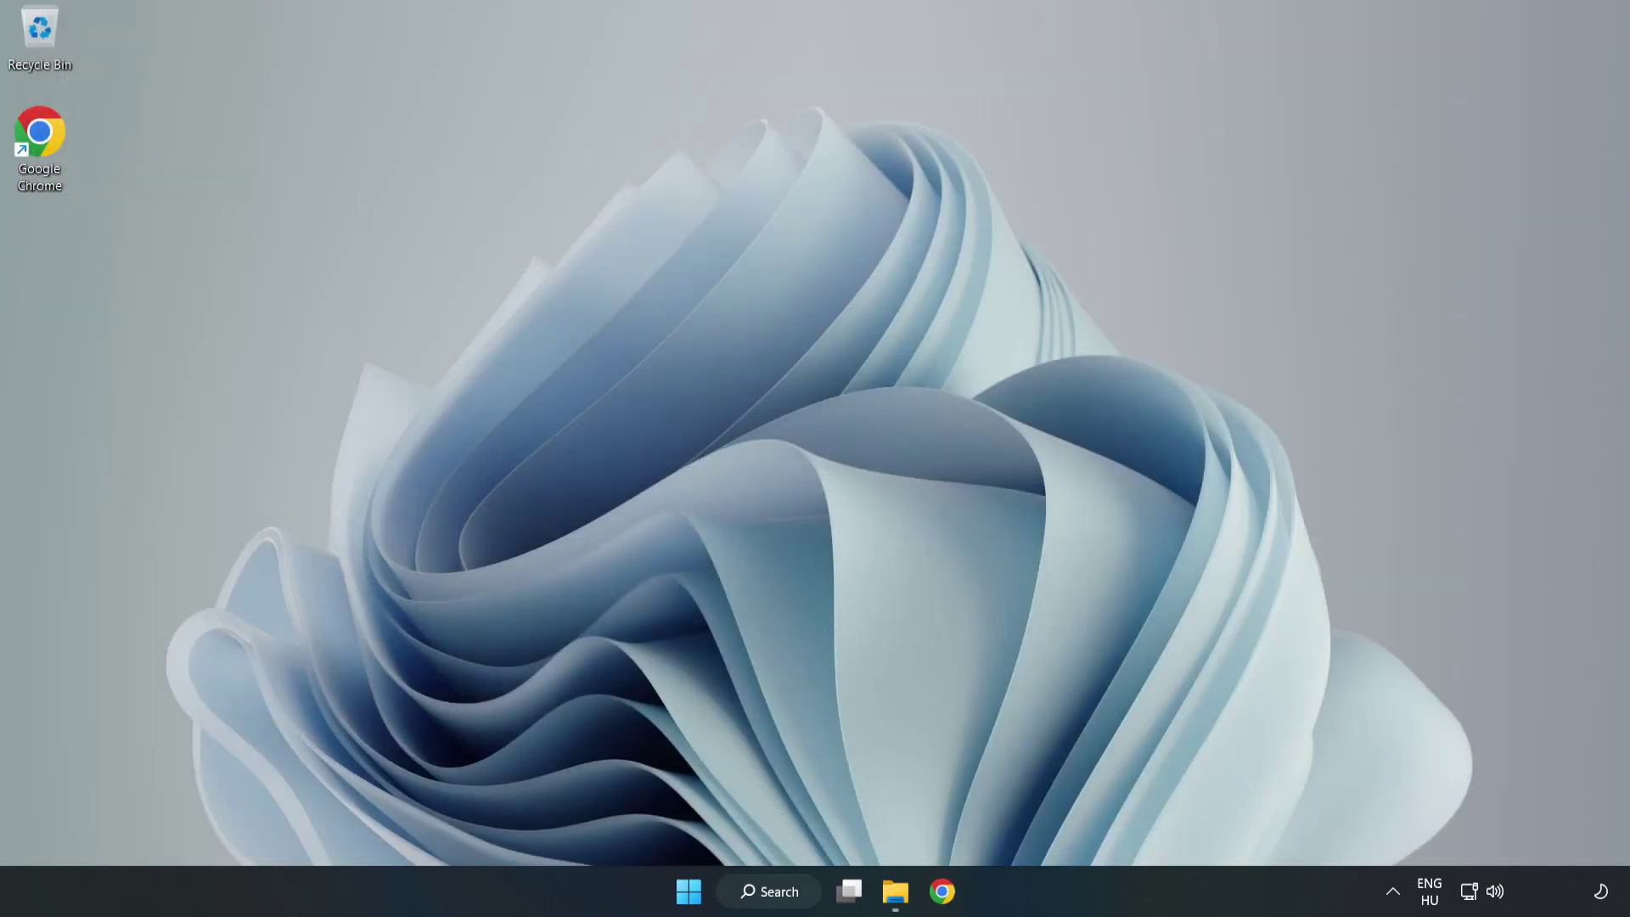
pyautogui.click(796, 899)
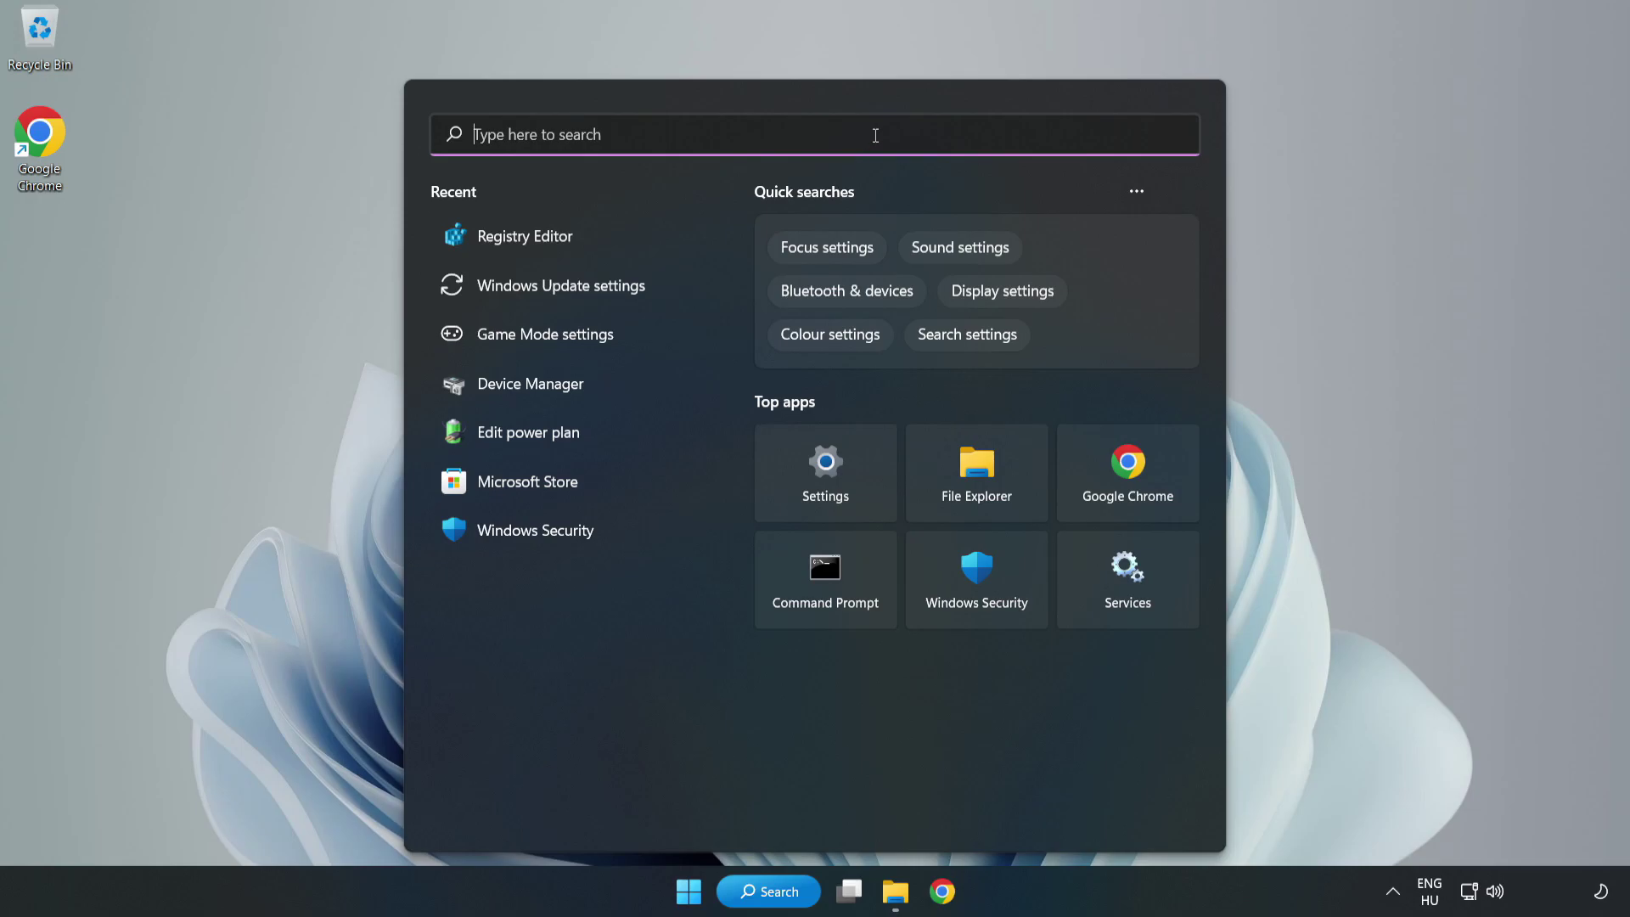
pyautogui.write('regedit')
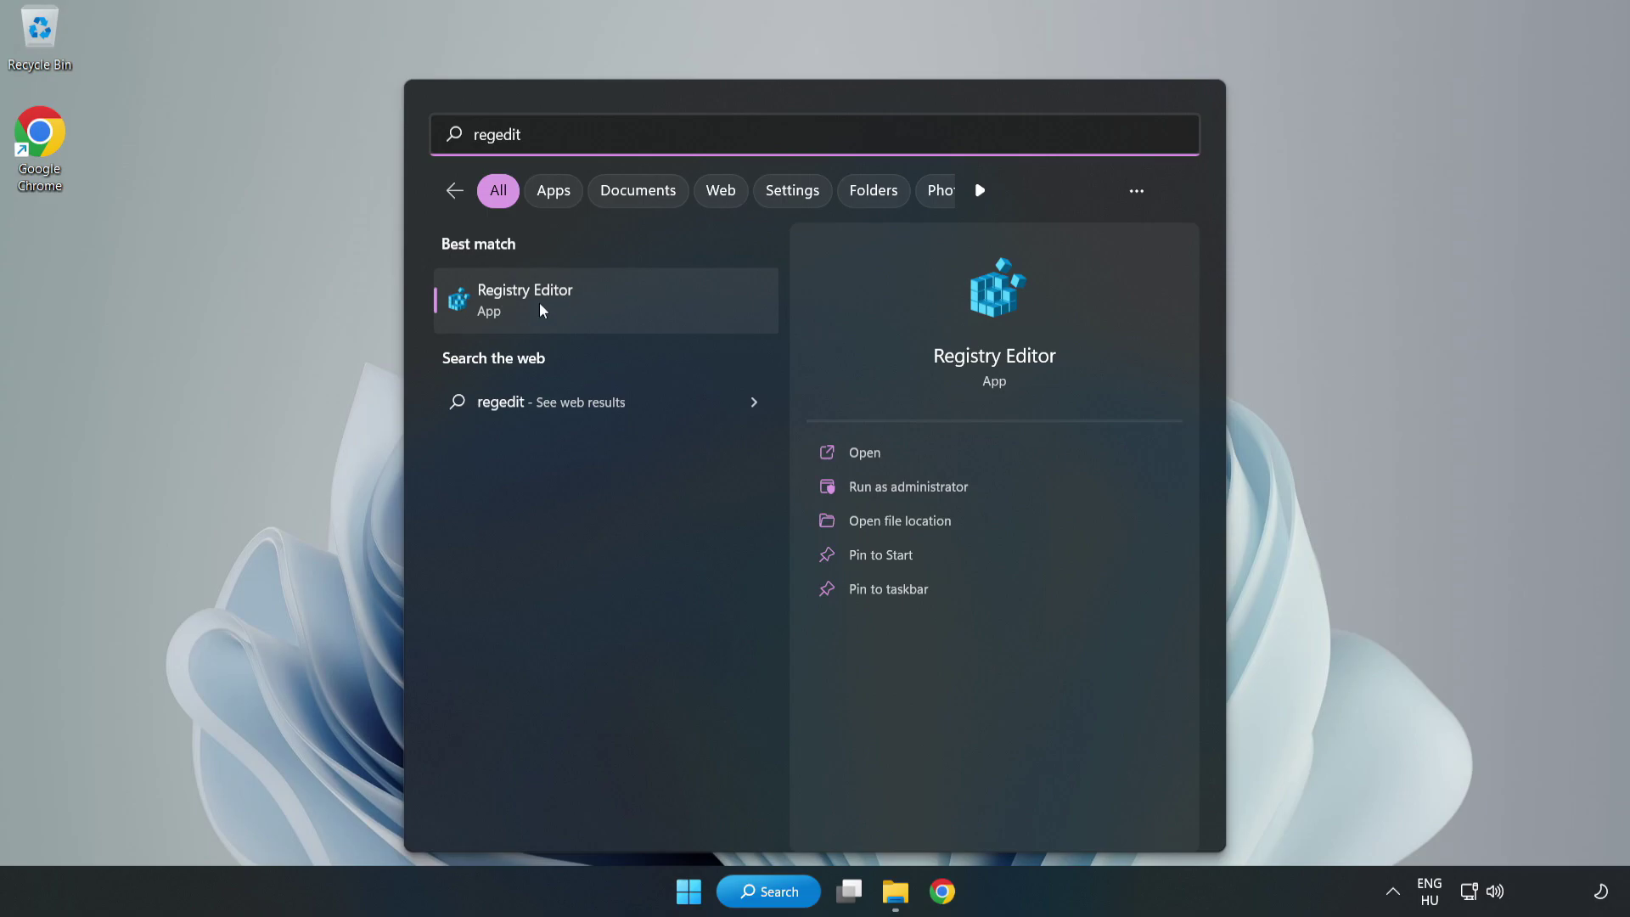
# Step: Launch Registry Editor and navigate to HKEY_CURRENT_USER\System\GameConfigStore
pyautogui.click(623, 302)
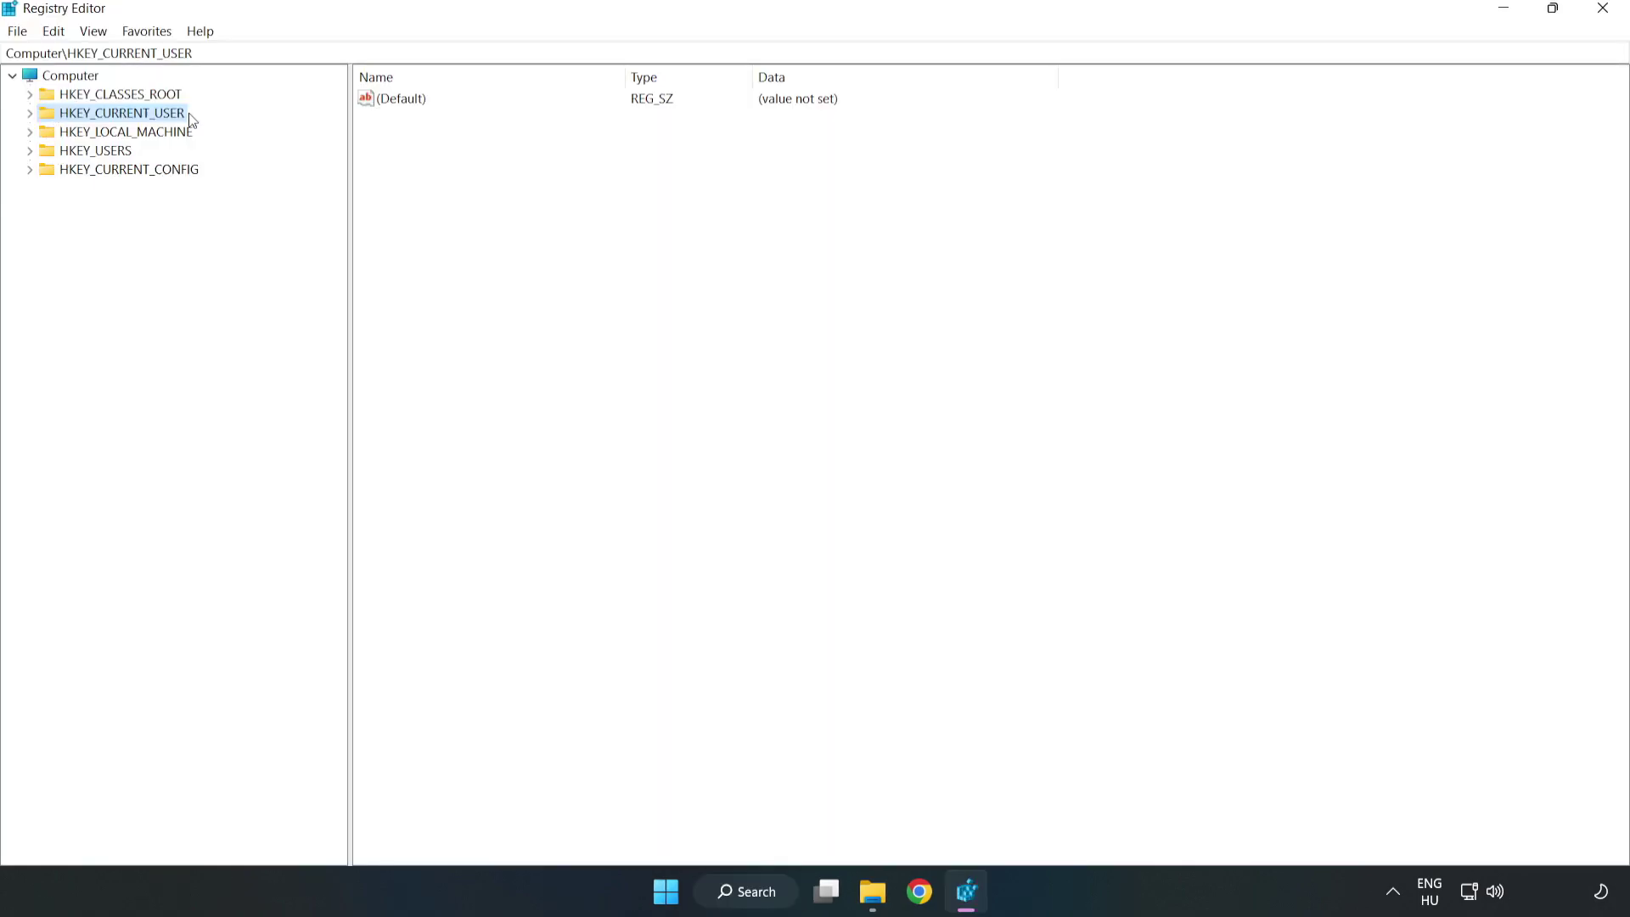
pyautogui.click(32, 115)
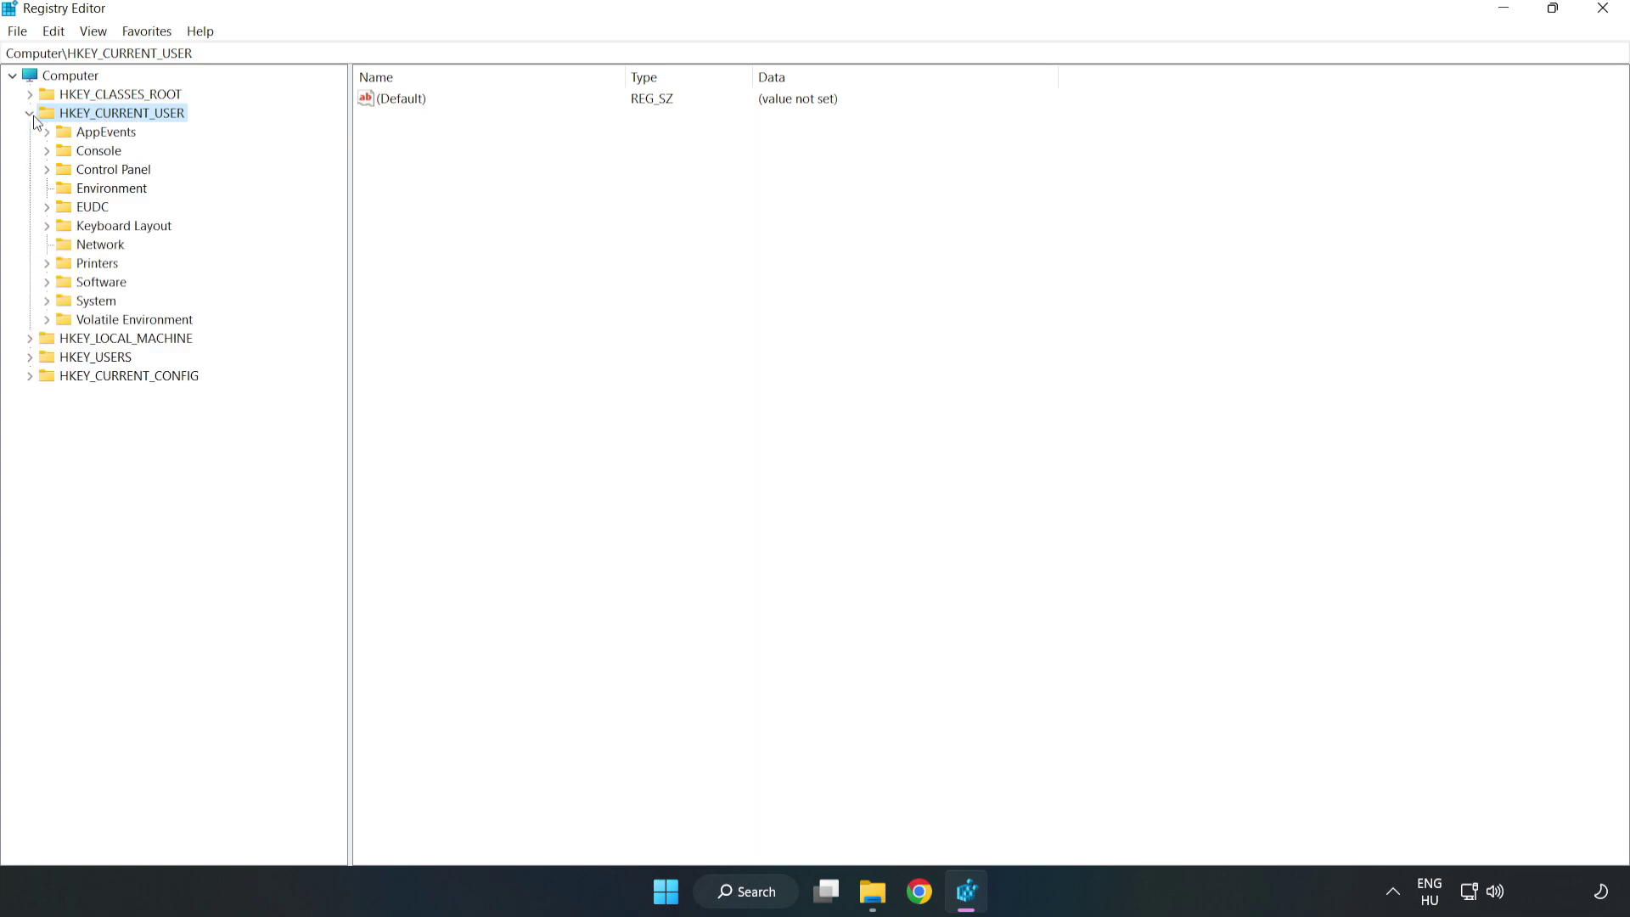
pyautogui.click(47, 302)
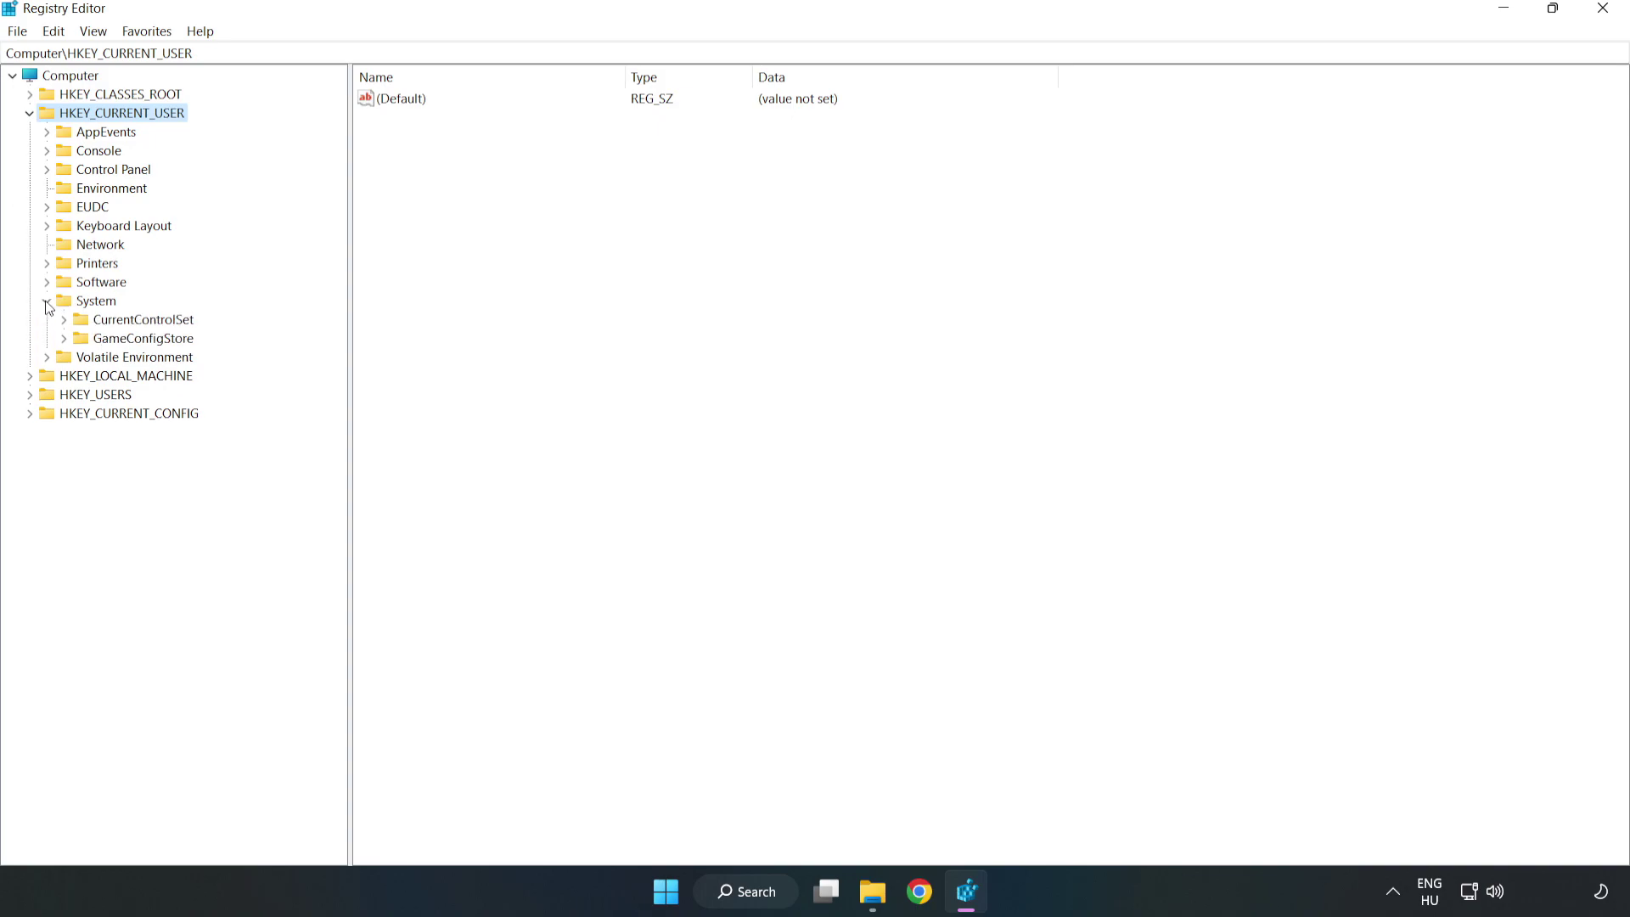
pyautogui.click(136, 342)
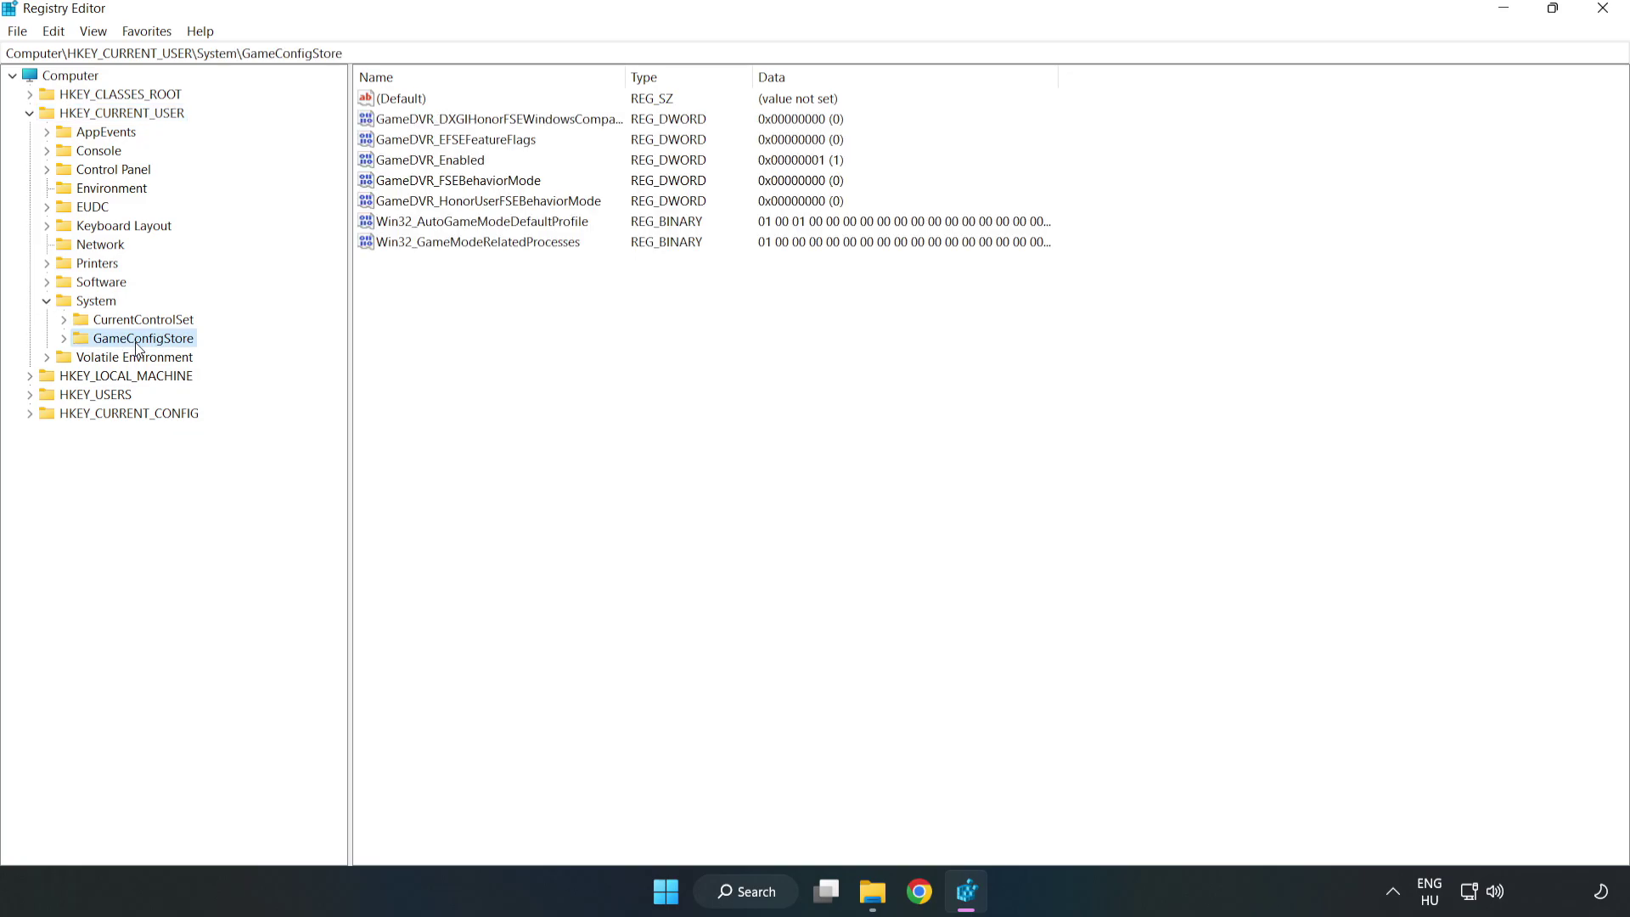
# Step: Change the GameDVR_Enabled value data from 1 to 0
pyautogui.click(403, 163)
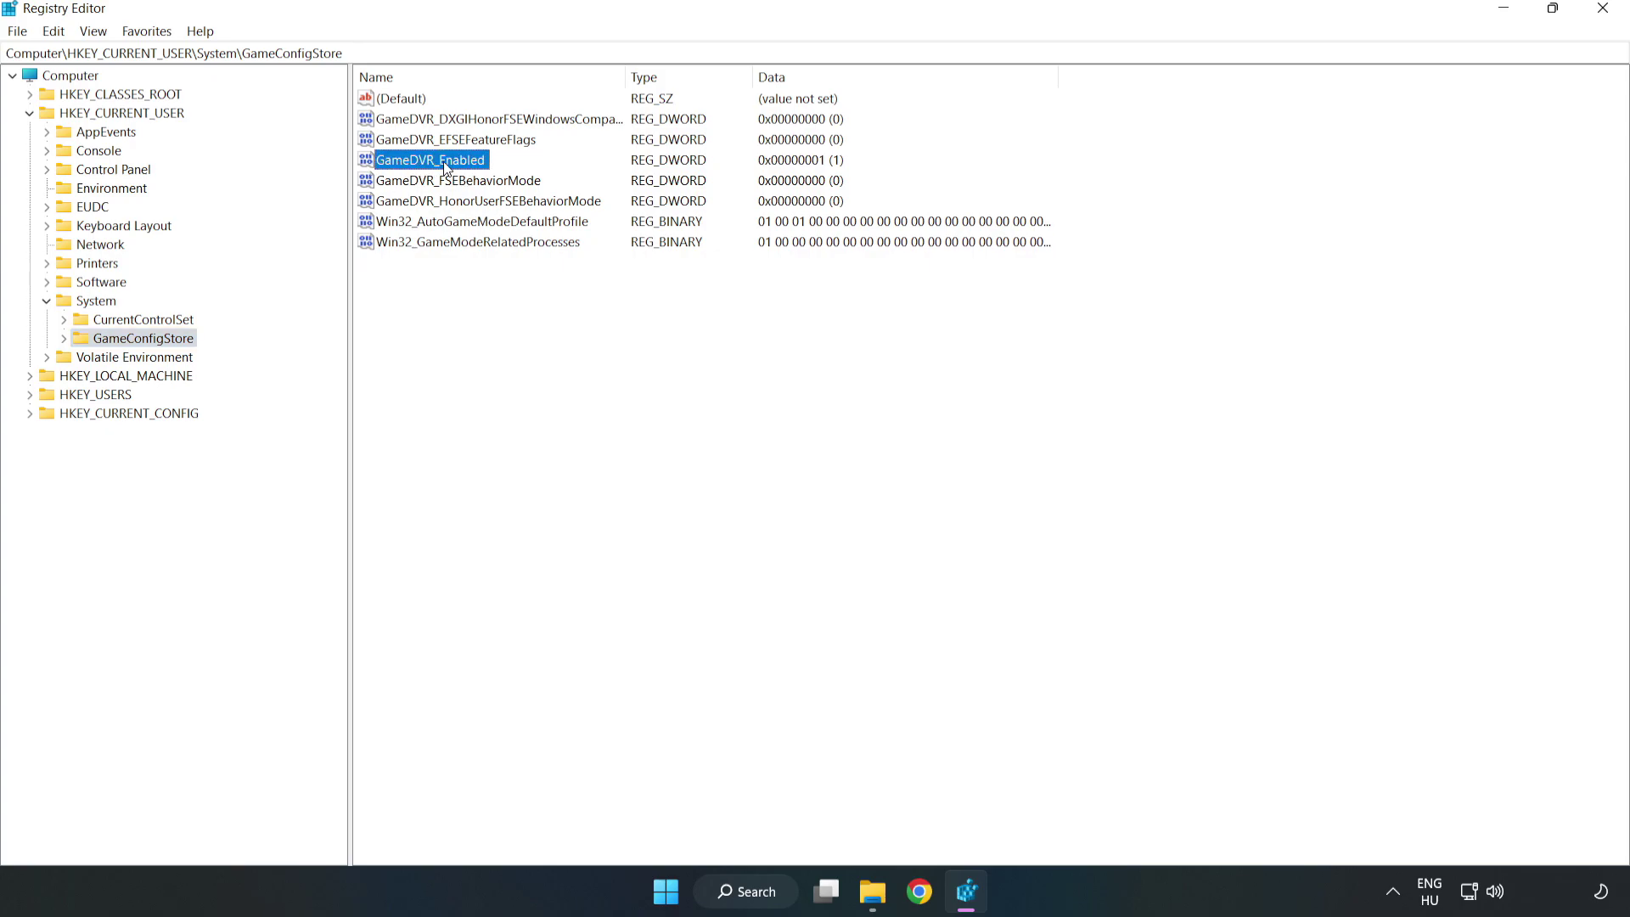
pyautogui.rightClick(444, 168)
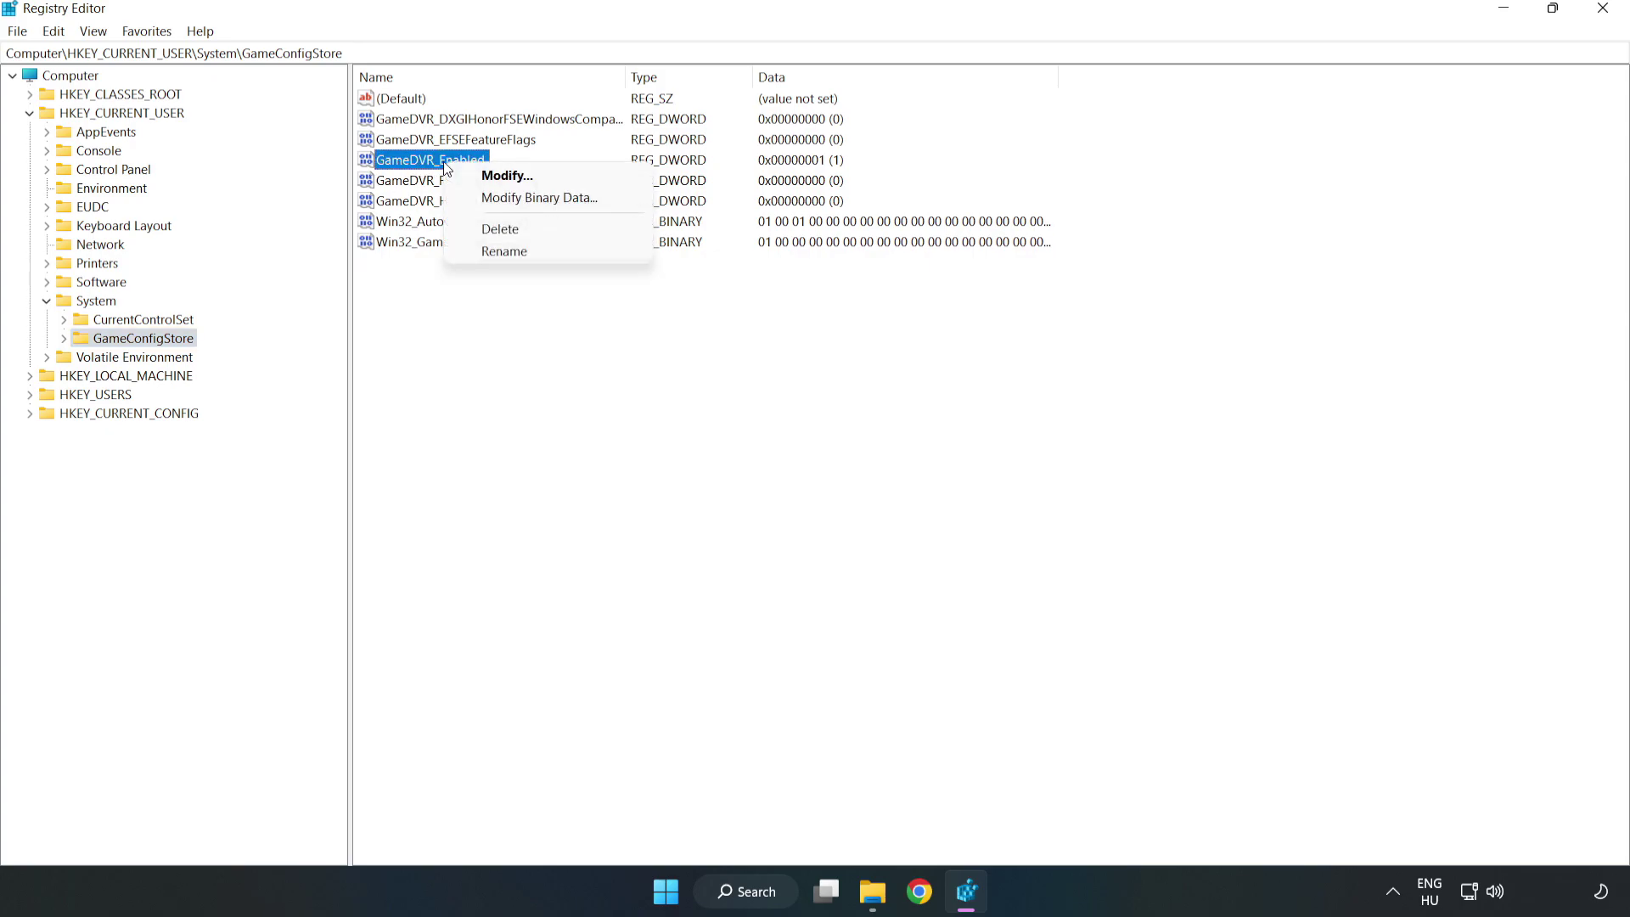
pyautogui.click(520, 178)
pyautogui.moveTo(325, 111); pyautogui.dragTo(916, 349)
pyautogui.click(683, 440)
pyautogui.moveTo(684, 440); pyautogui.dragTo(566, 424)
pyautogui.write('0')
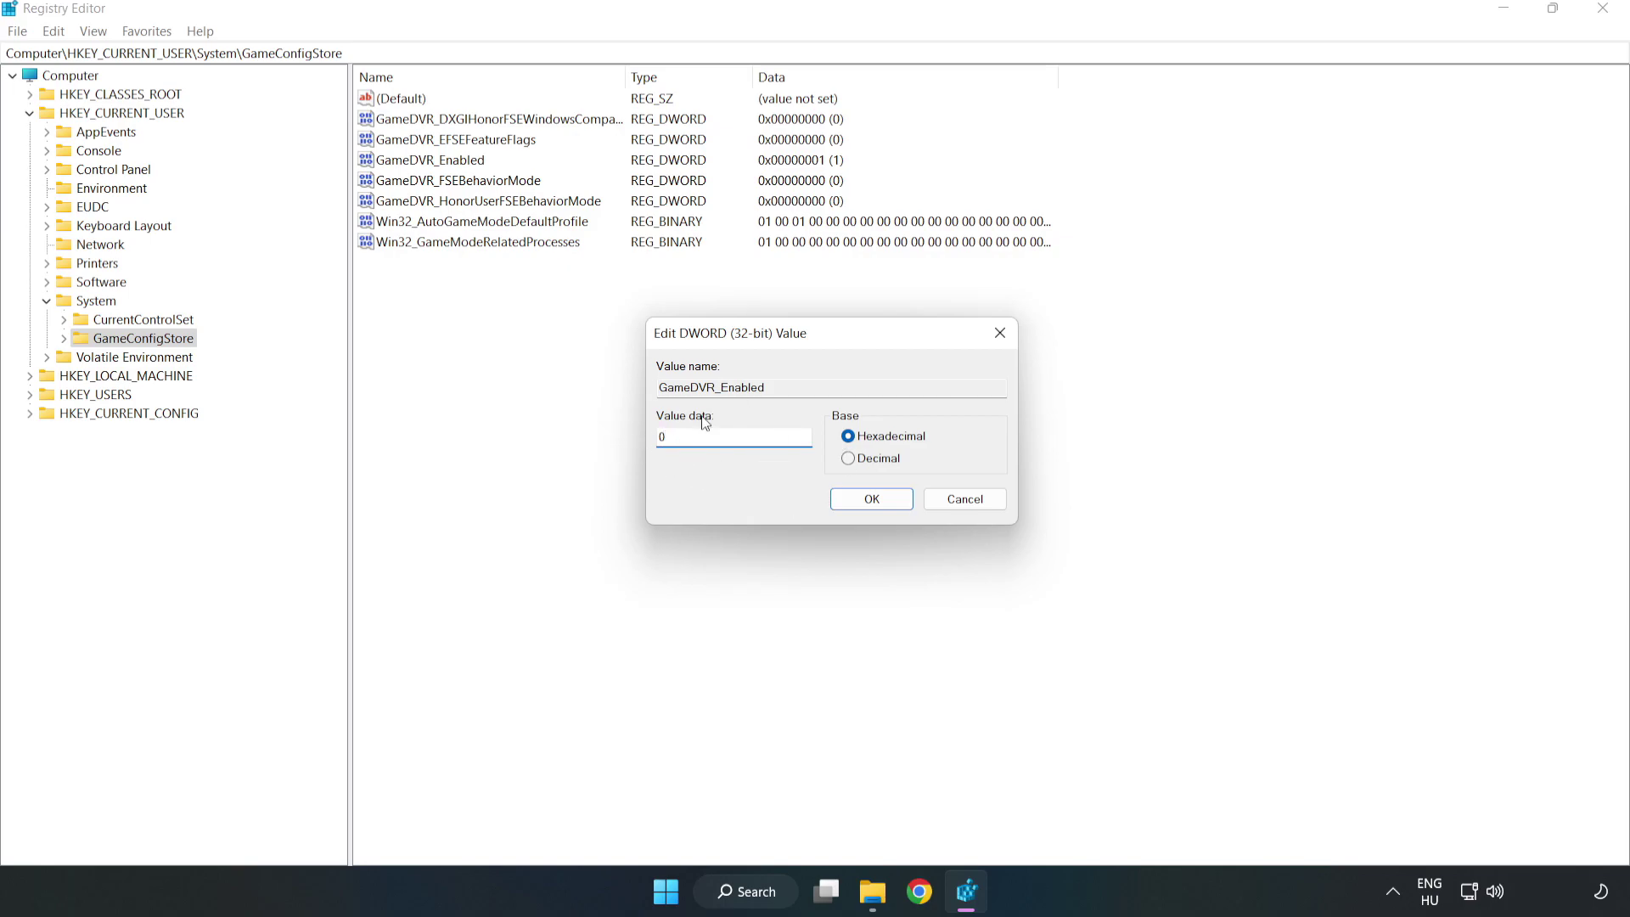
pyautogui.click(872, 500)
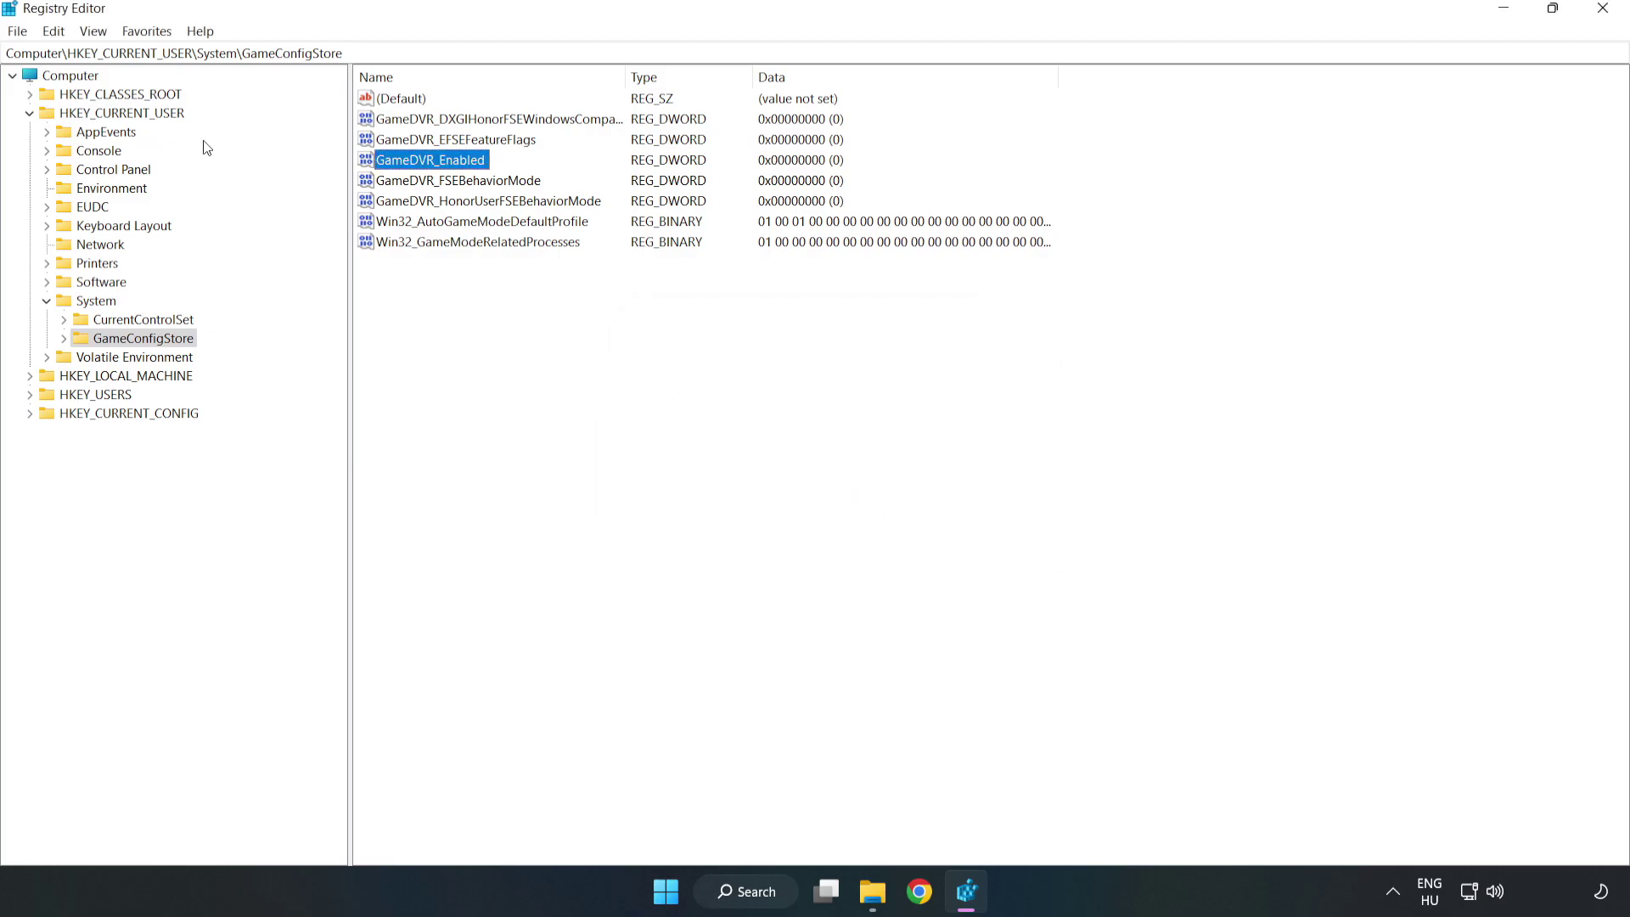
# Step: Navigate to HKLM\SOFTWARE\Microsoft\PolicyManager\default\ApplicationManagement\AllowGameDVR
pyautogui.click(29, 114)
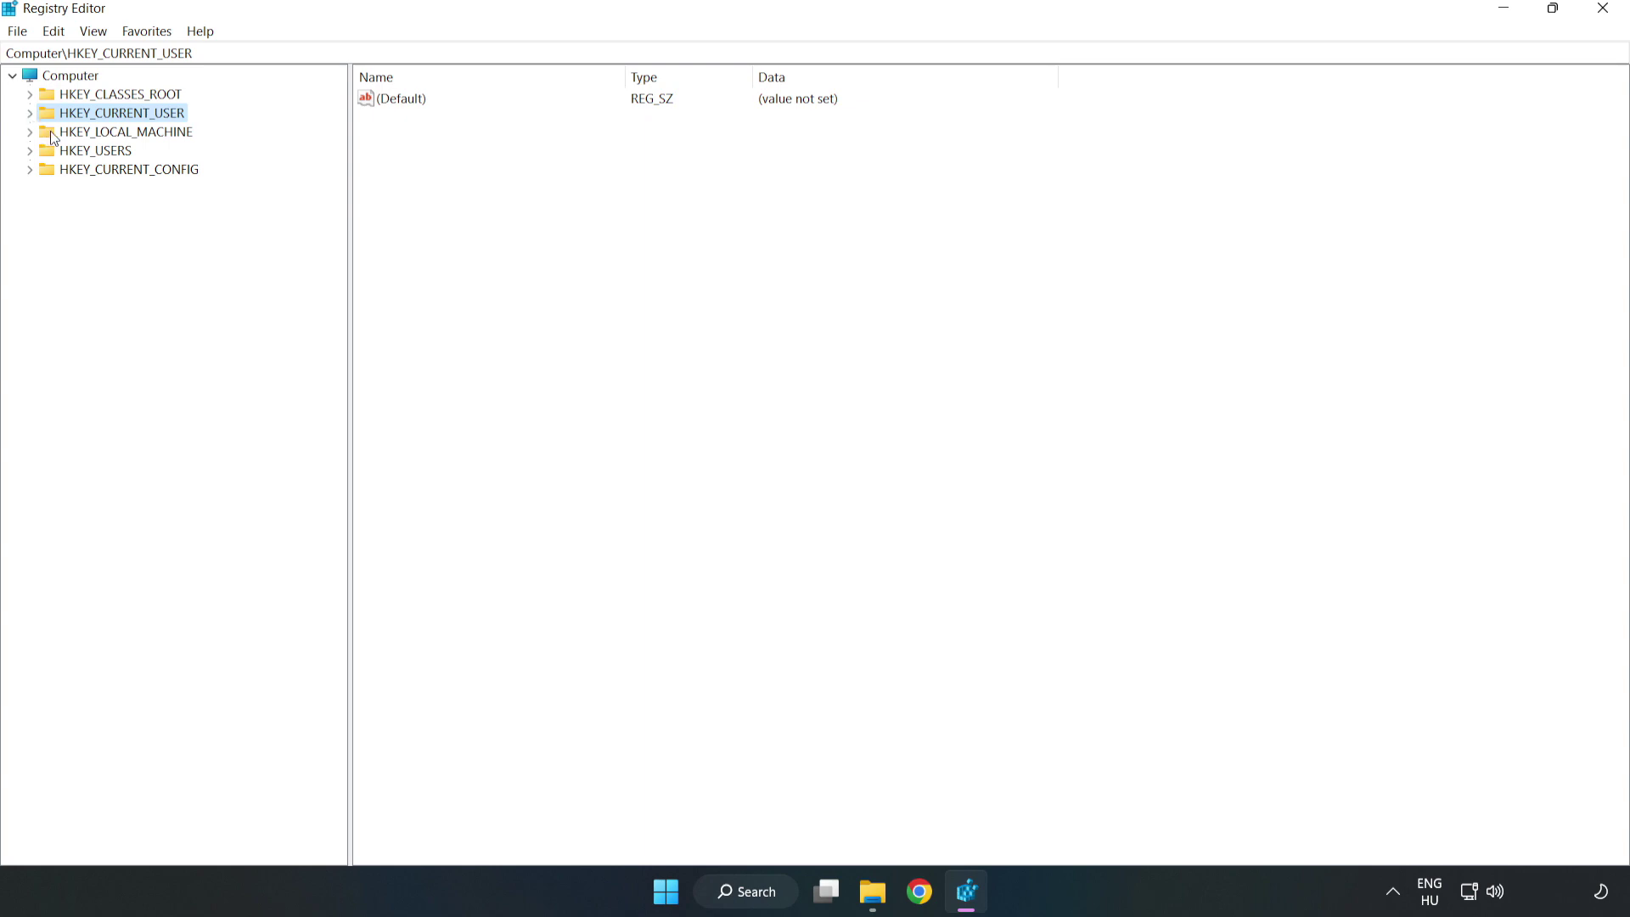
pyautogui.doubleClick(39, 134)
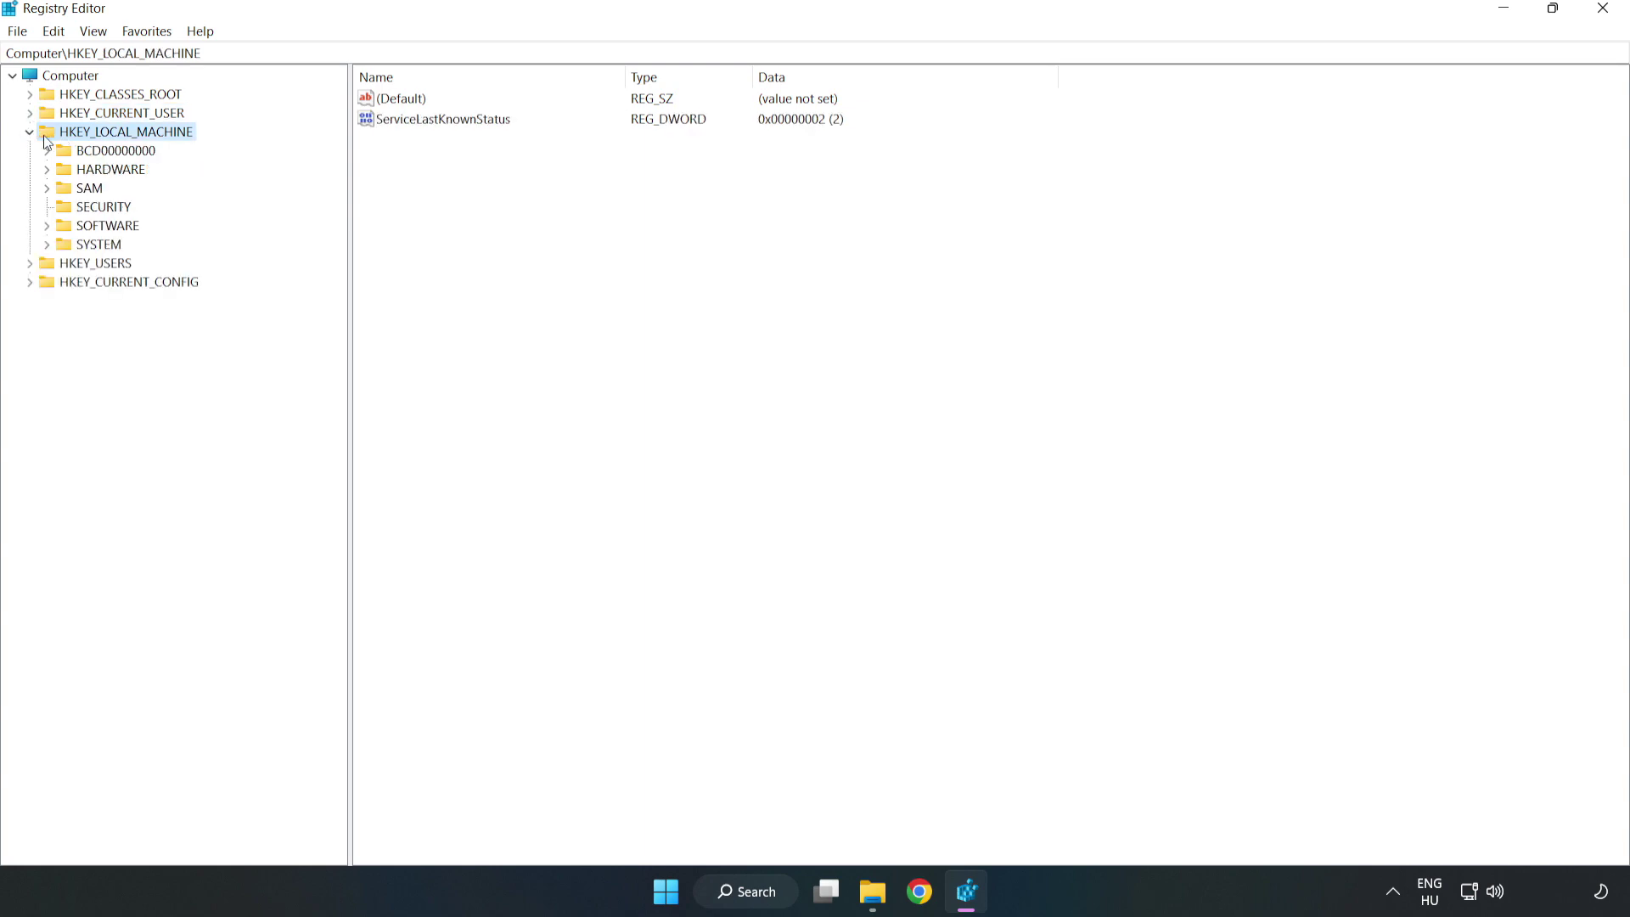
pyautogui.click(50, 225)
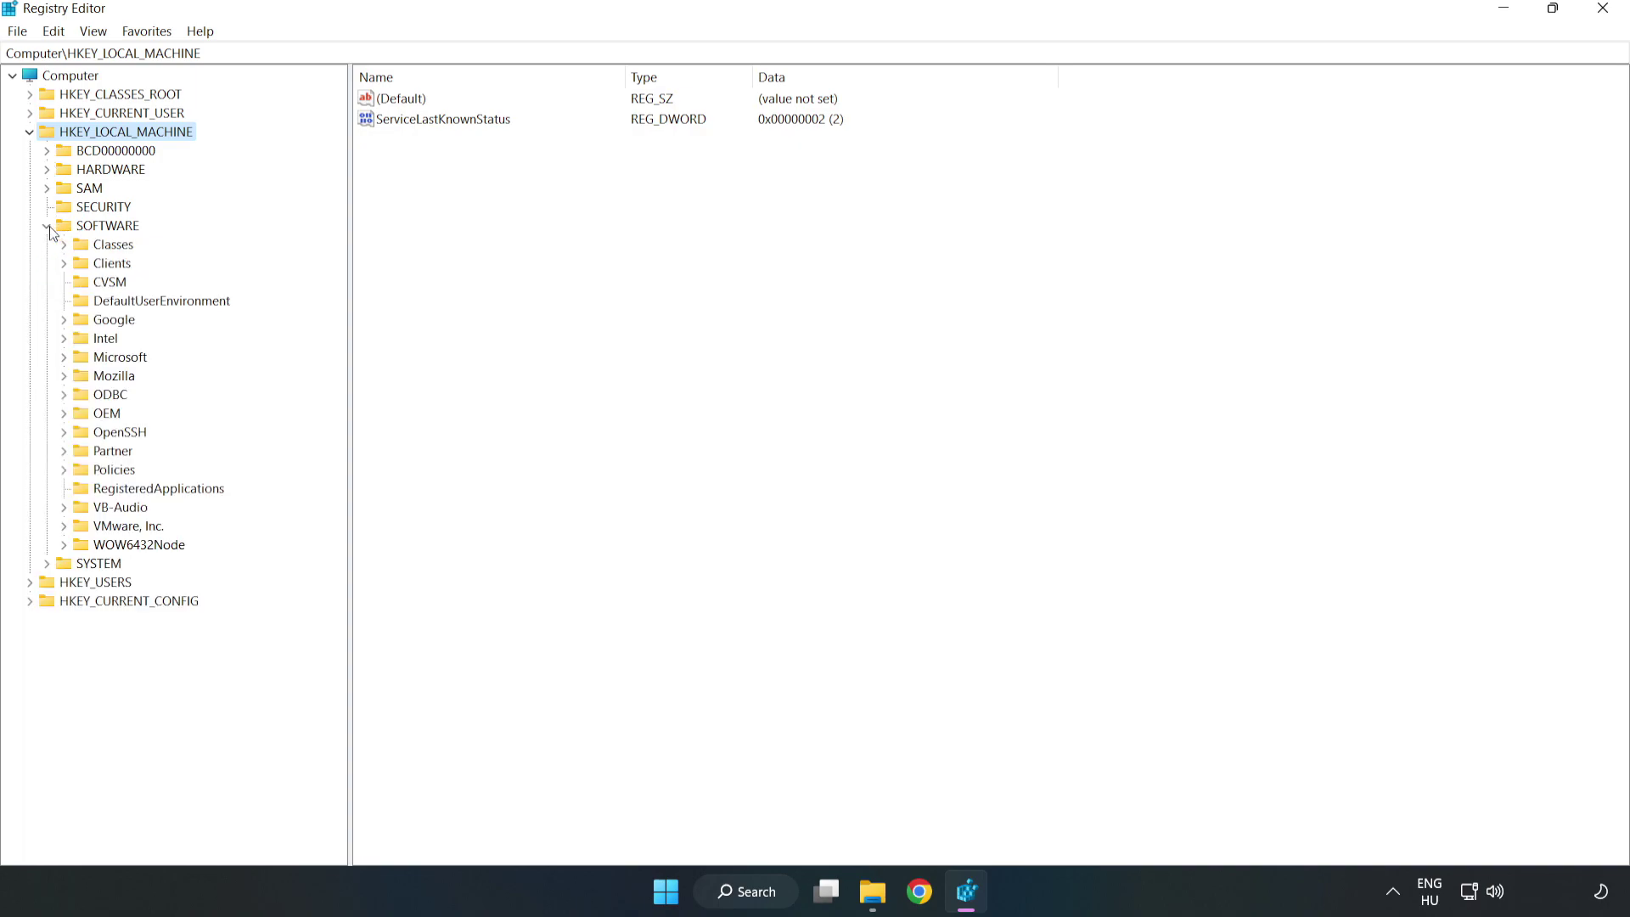
pyautogui.click(65, 360)
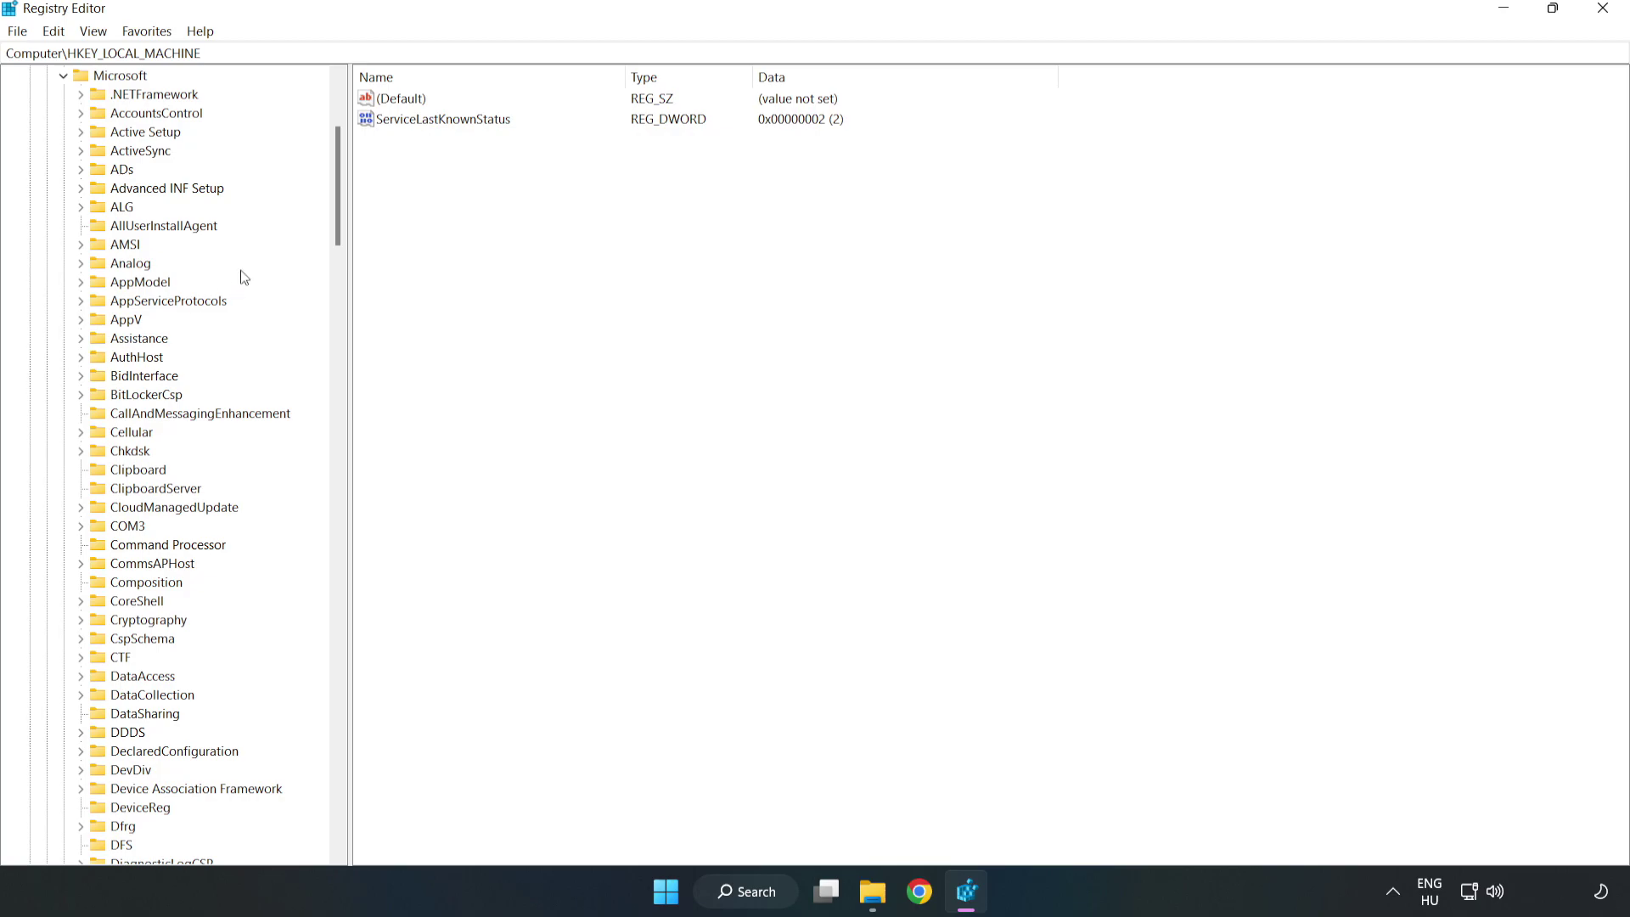
pyautogui.moveTo(334, 217); pyautogui.dragTo(374, 605)
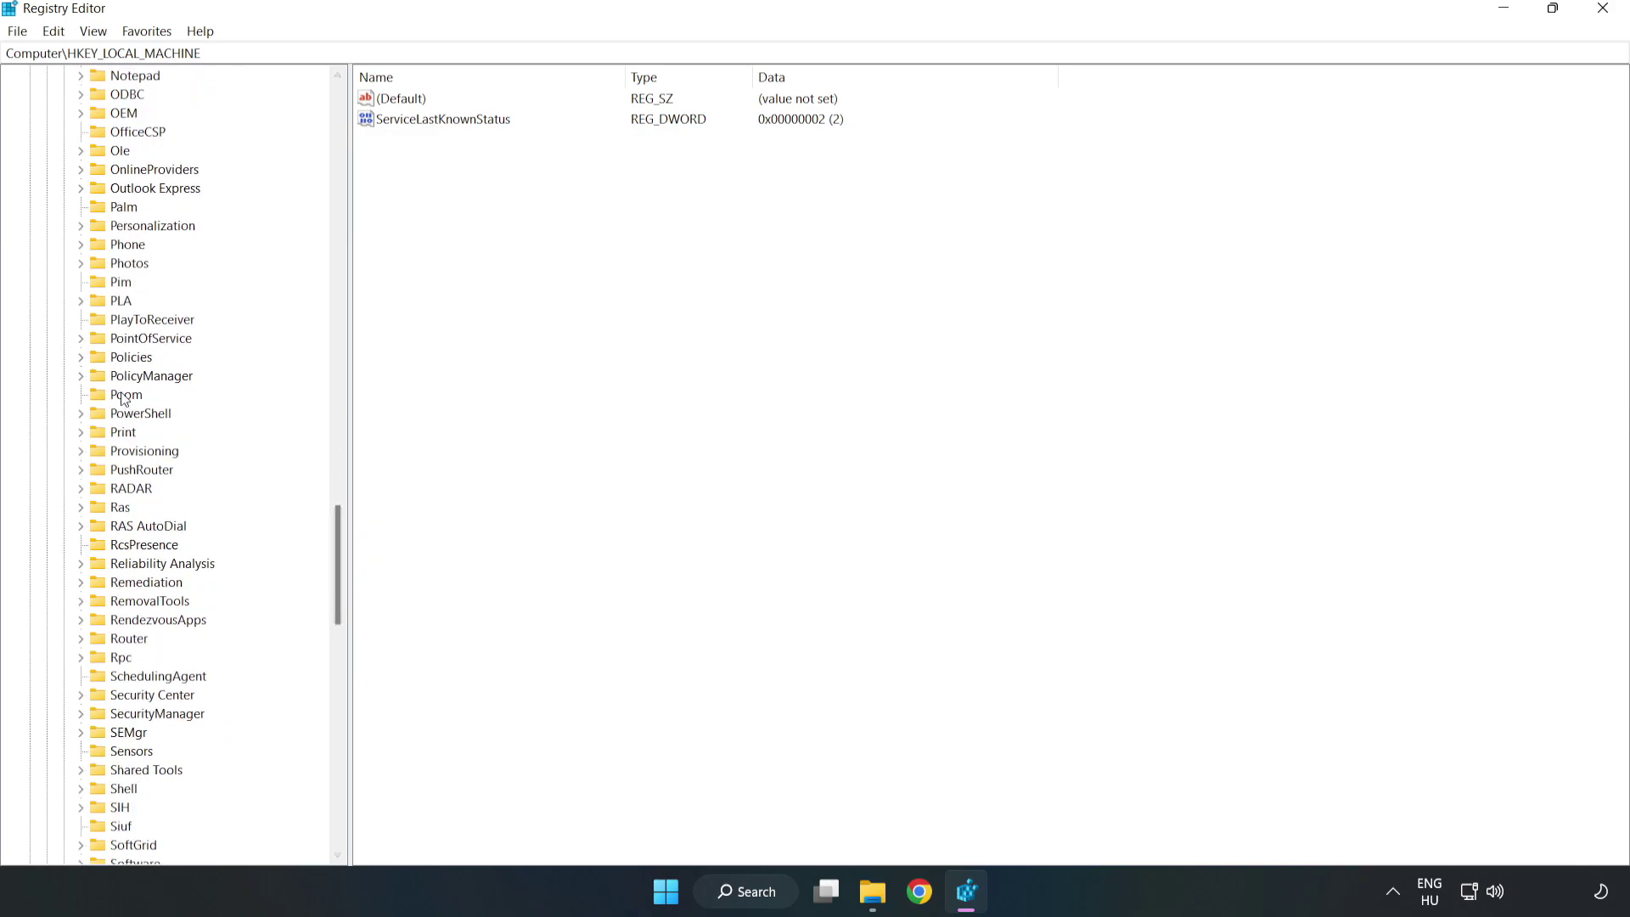
pyautogui.click(80, 376)
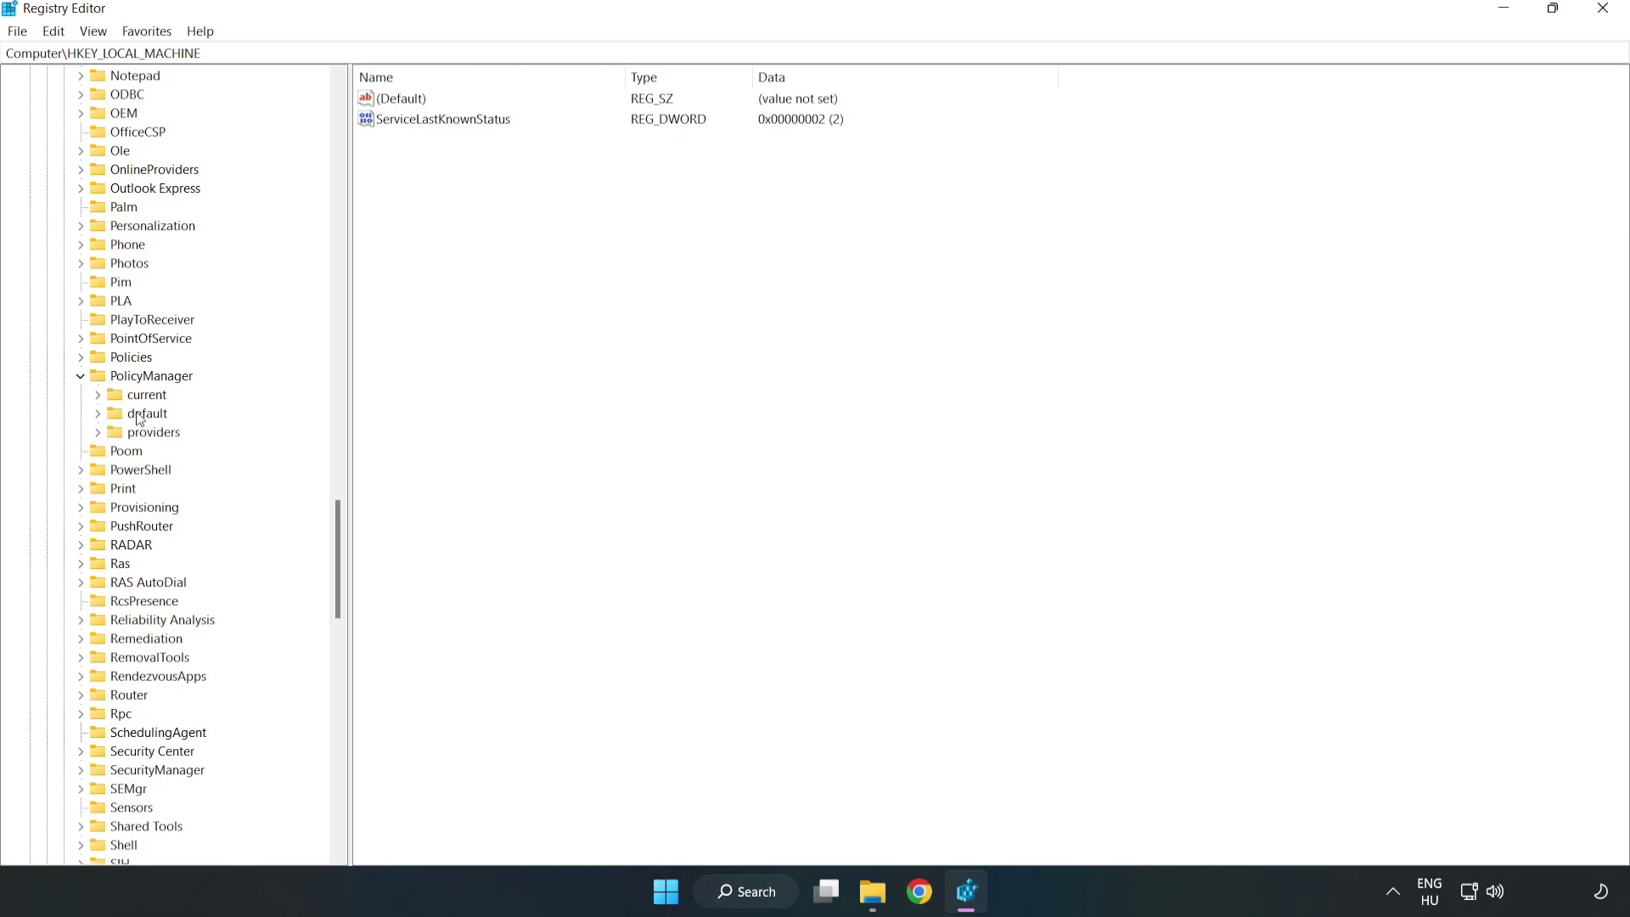
pyautogui.click(98, 413)
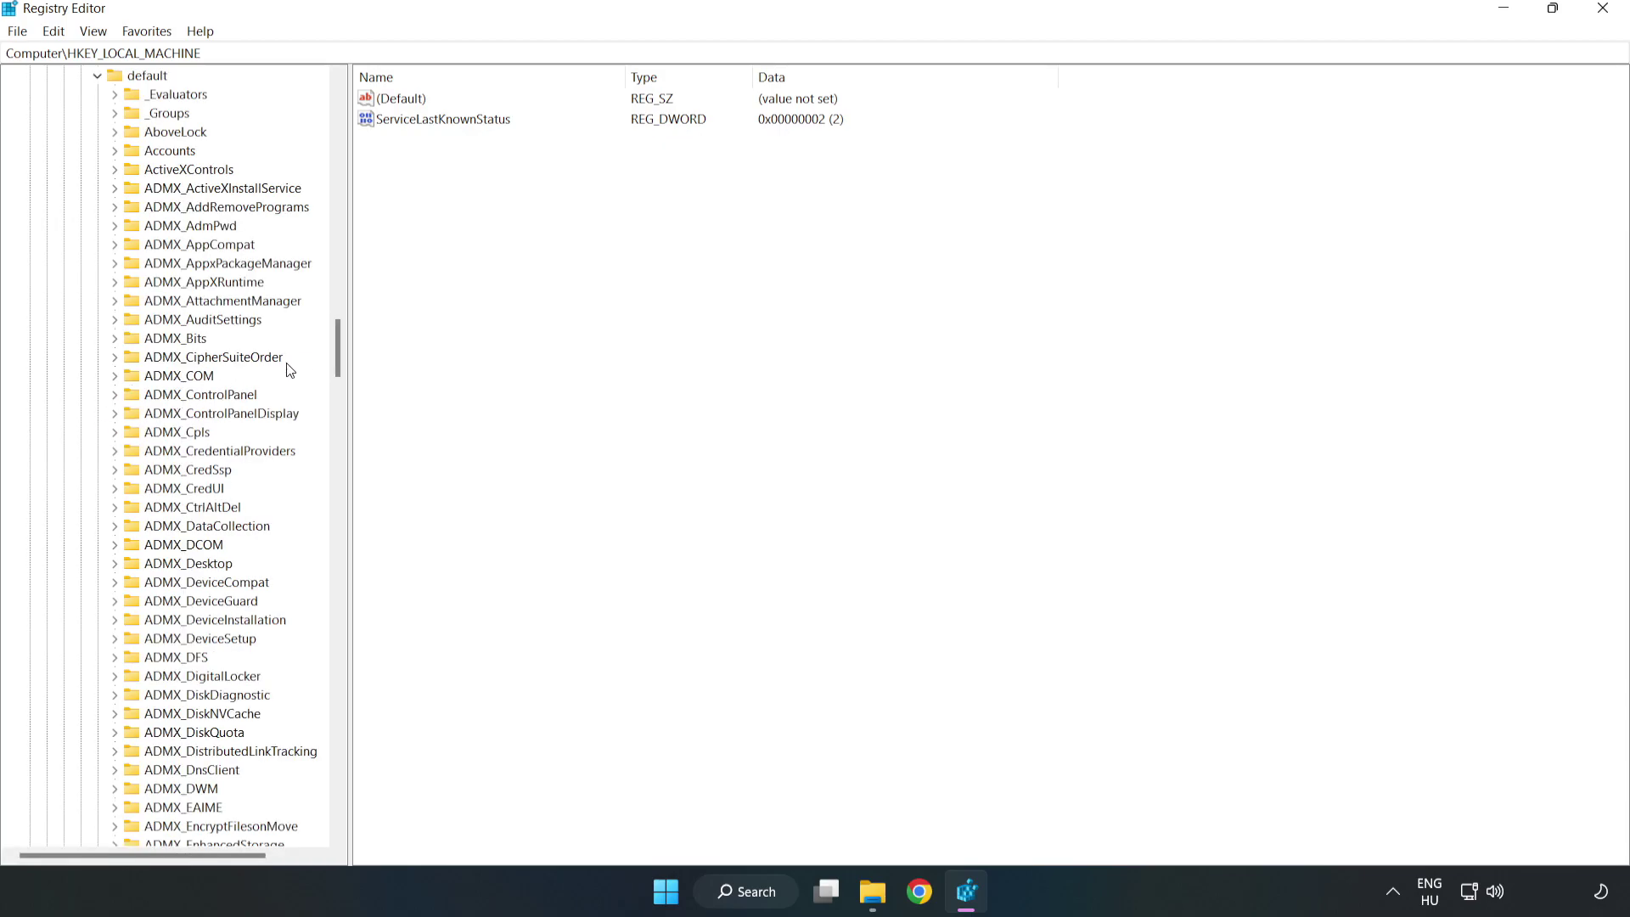
pyautogui.moveTo(338, 350); pyautogui.dragTo(331, 543)
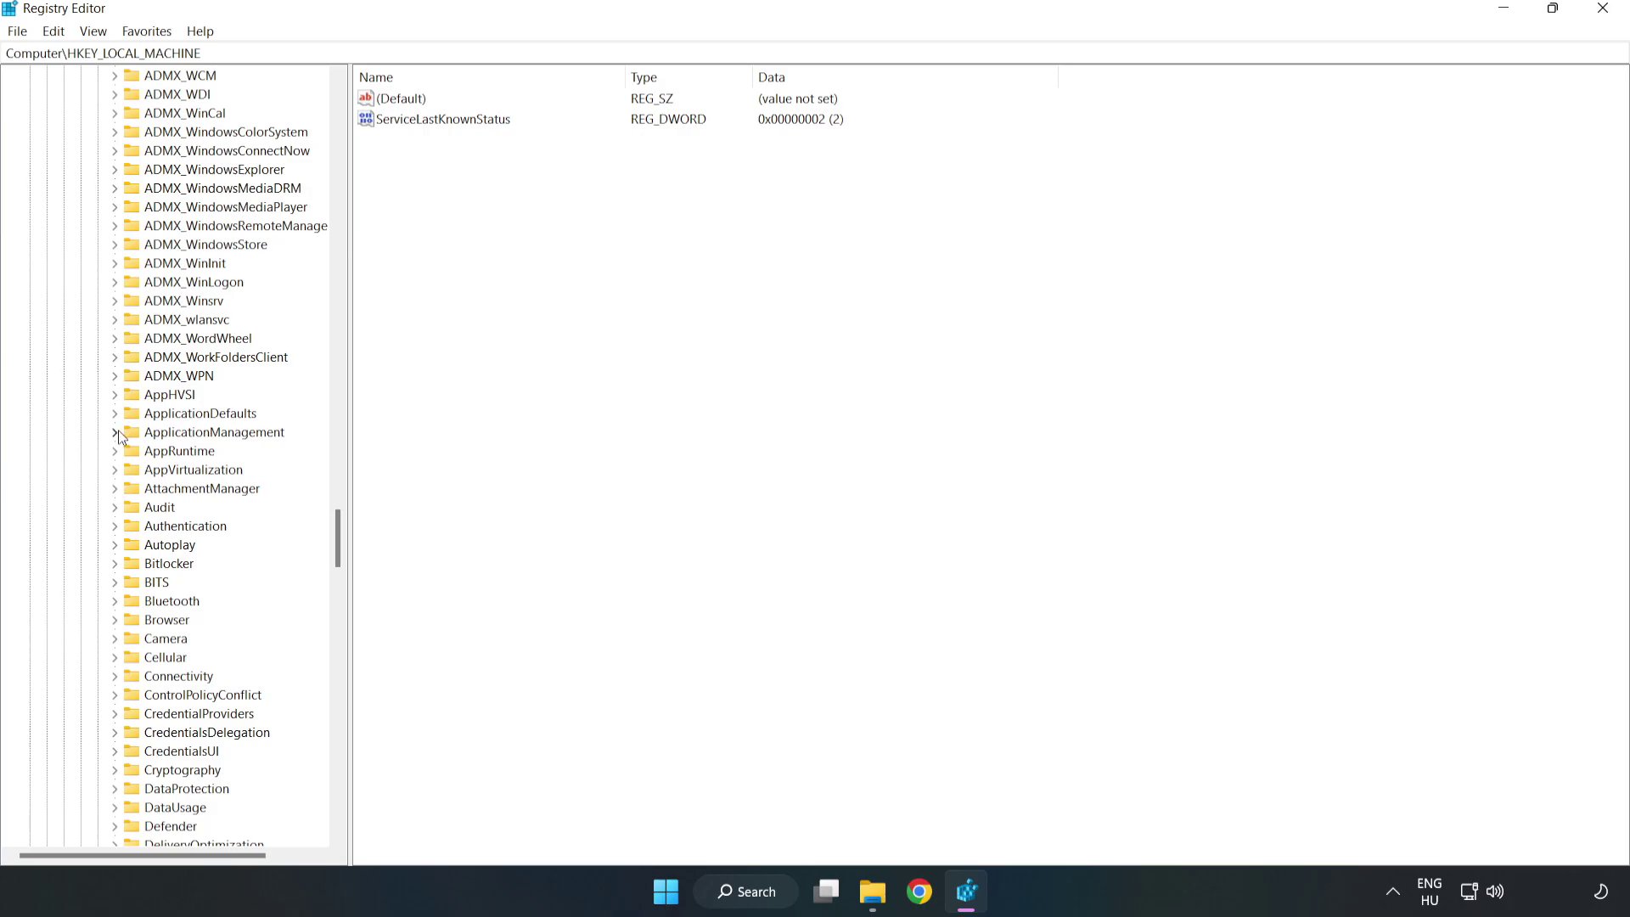
pyautogui.click(117, 432)
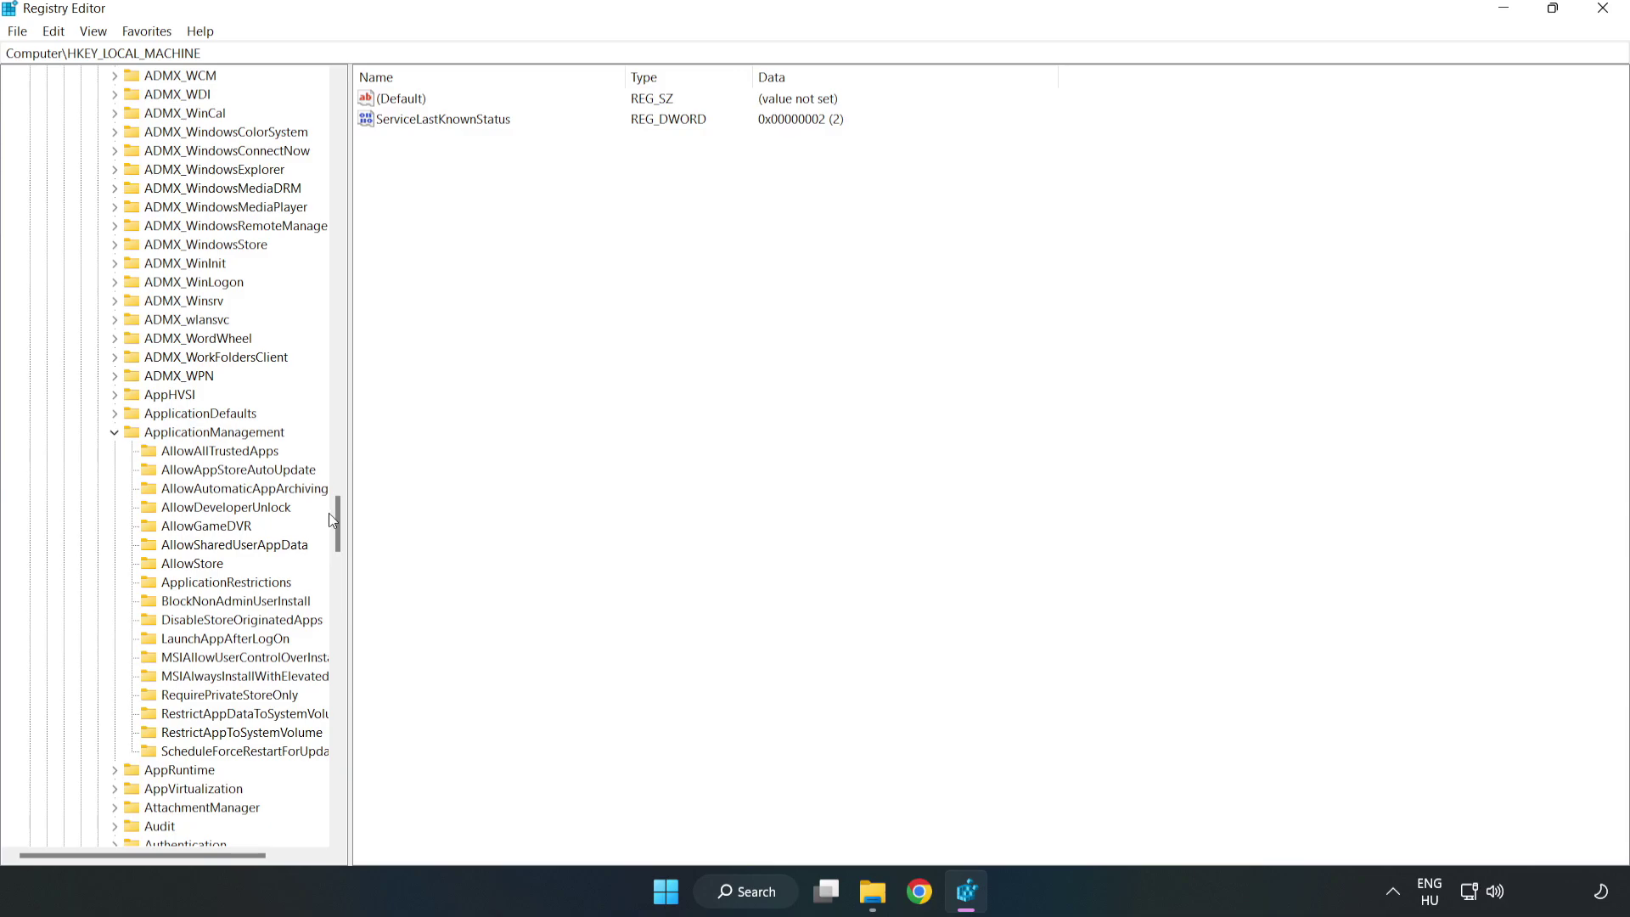
pyautogui.click(189, 527)
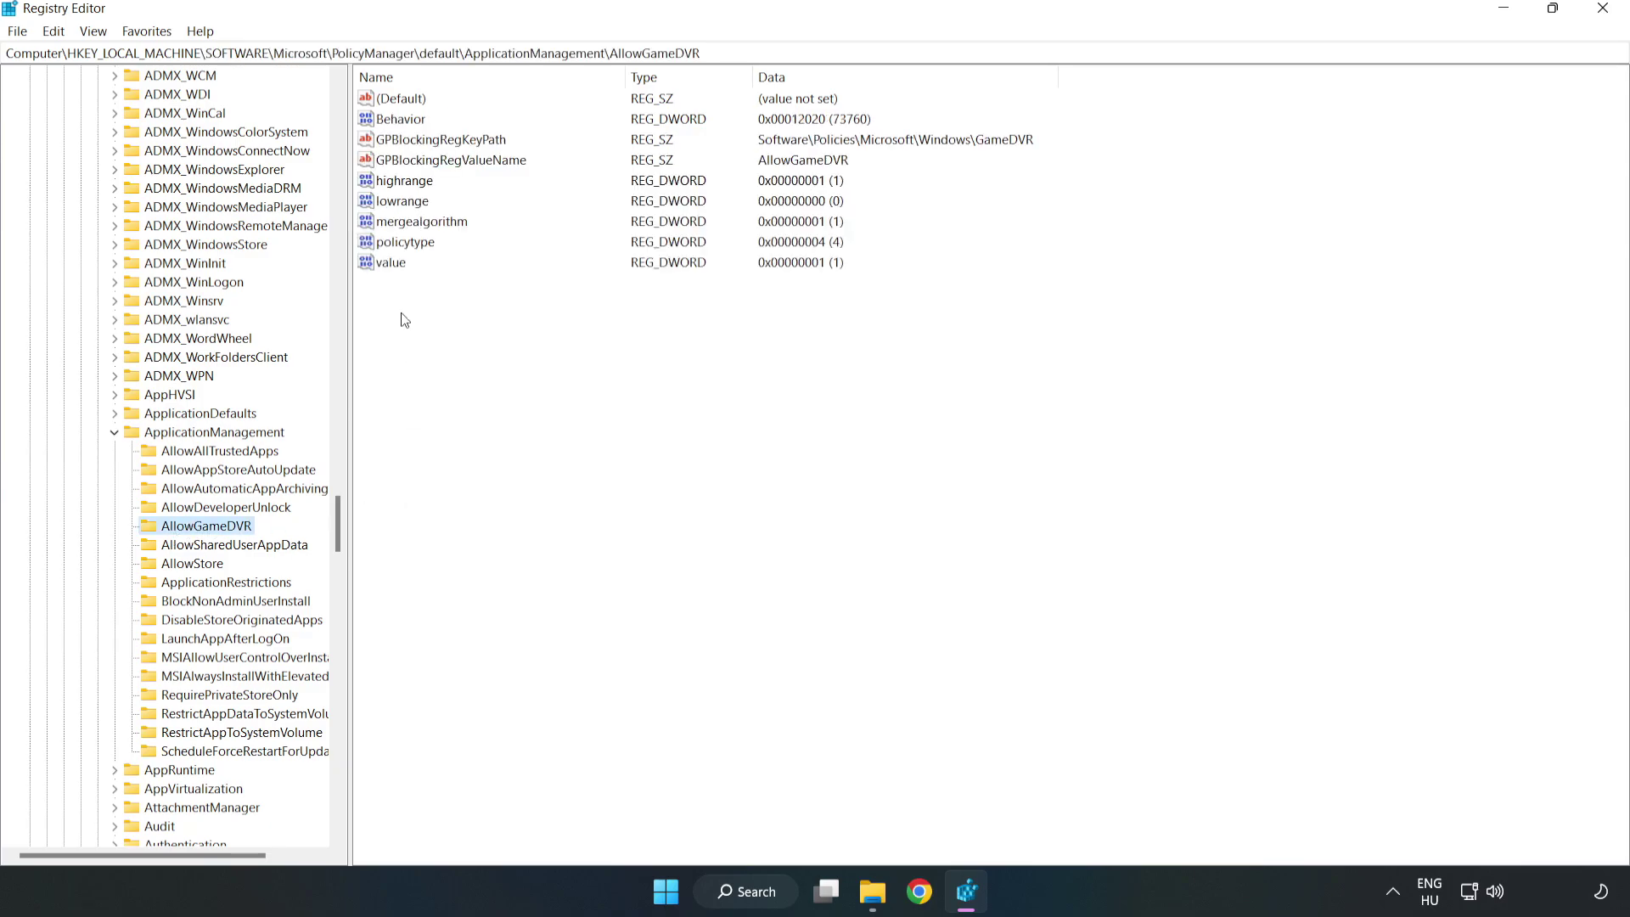
# Step: Change the AllowGameDVR 'value' entry's data from 1 to 0
pyautogui.click(378, 265)
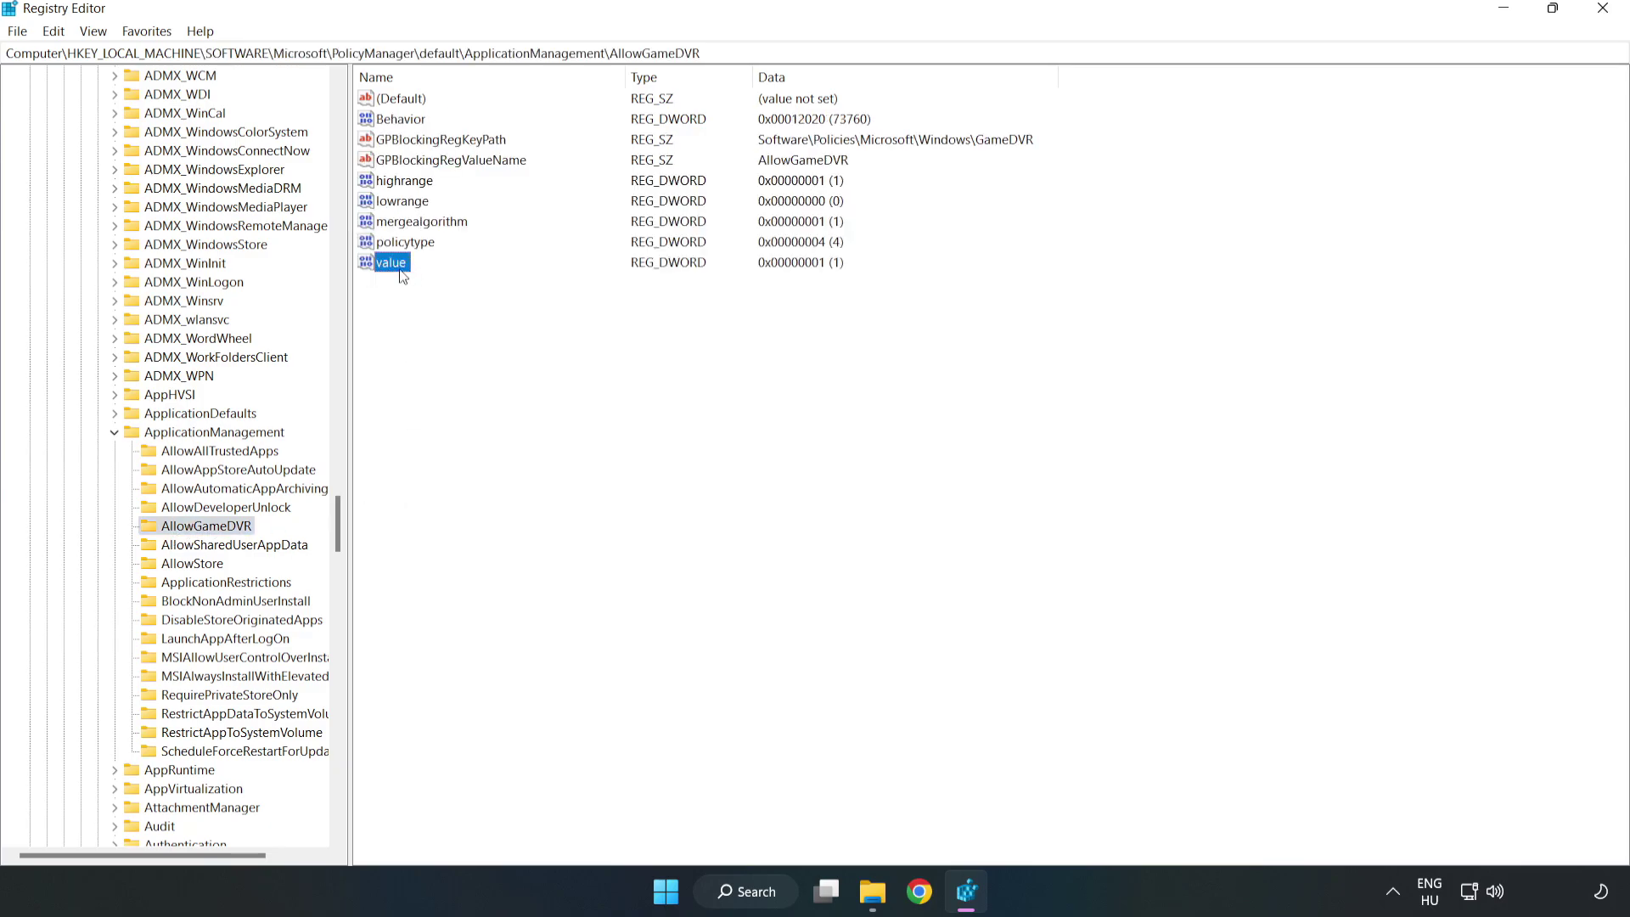
pyautogui.rightClick(399, 269)
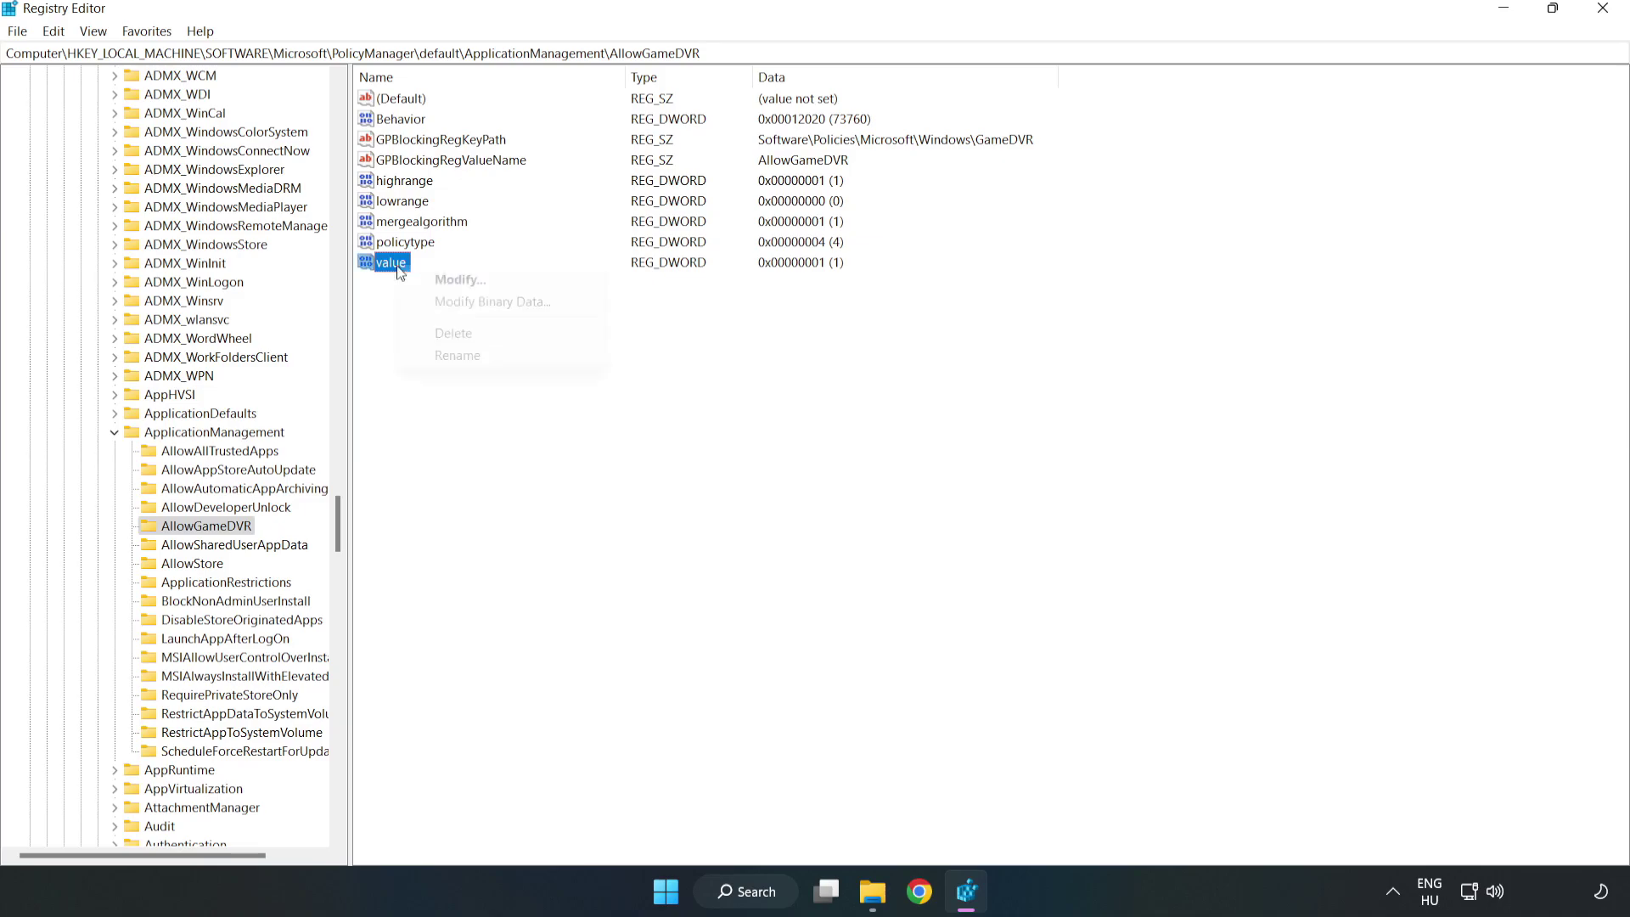
pyautogui.click(469, 286)
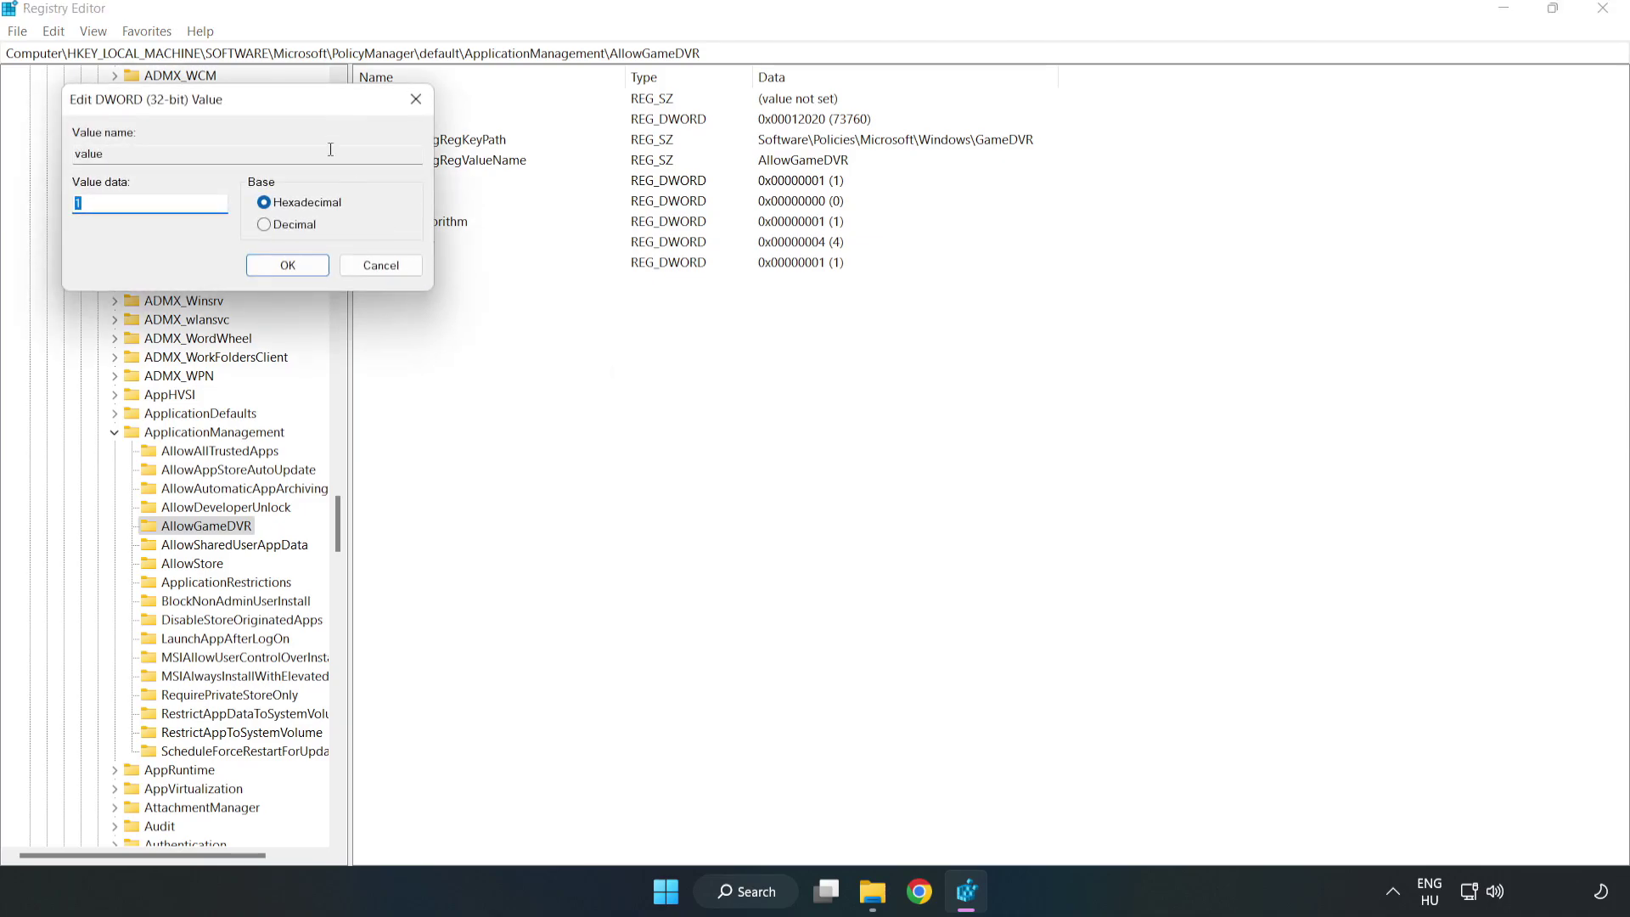
pyautogui.moveTo(300, 106); pyautogui.dragTo(829, 339)
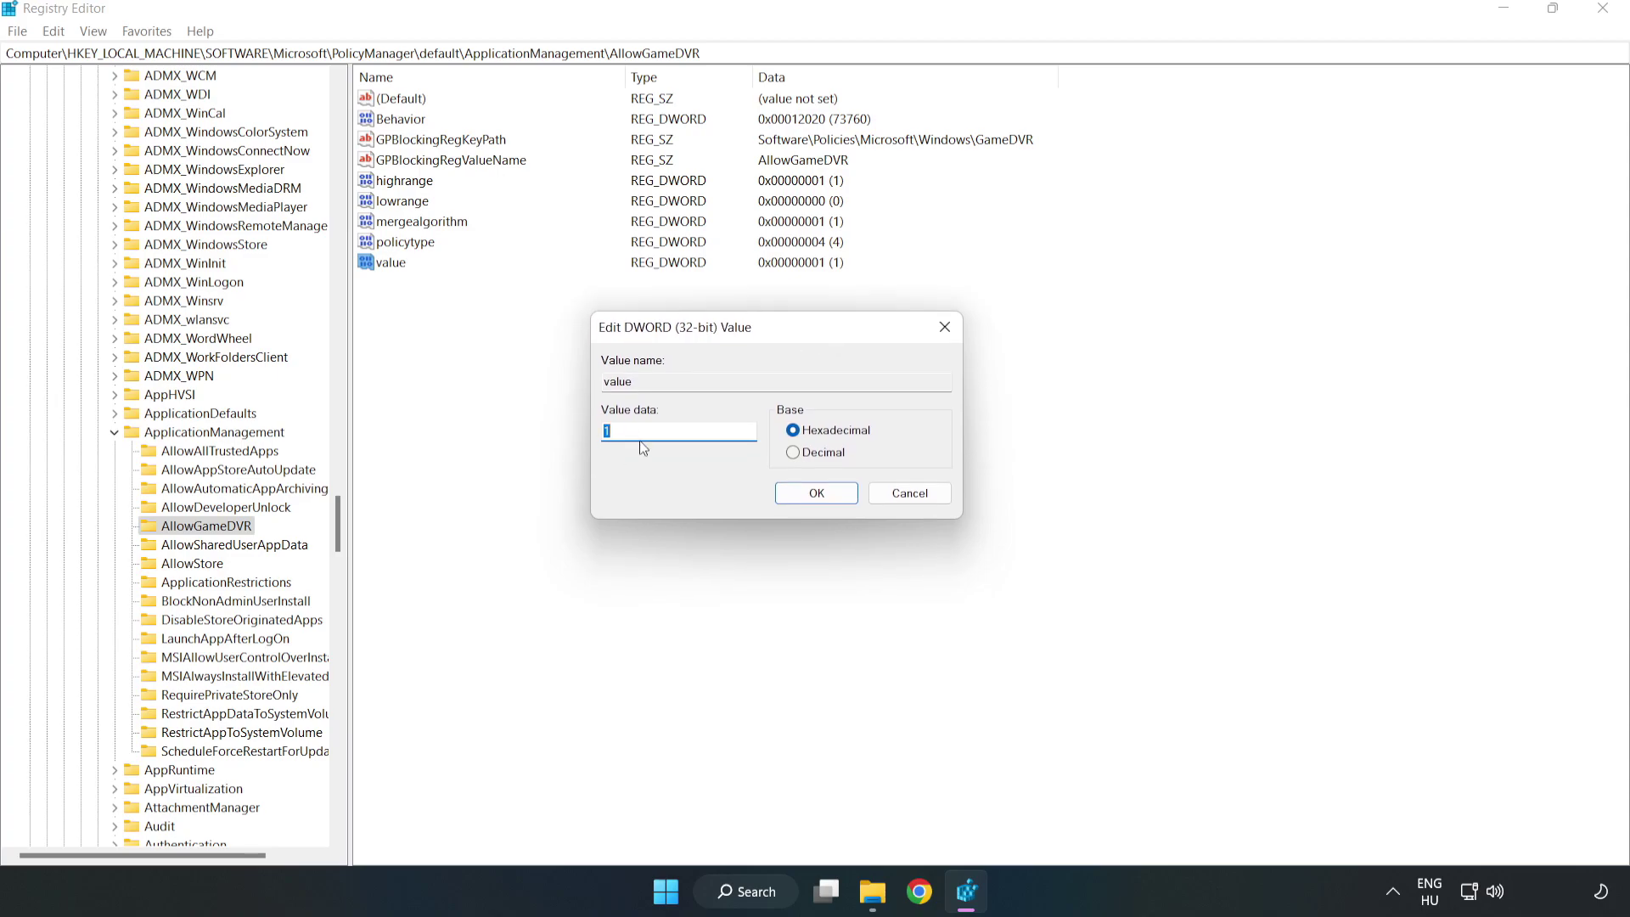
pyautogui.press('BackSpace')
pyautogui.write('0')
pyautogui.click(820, 494)
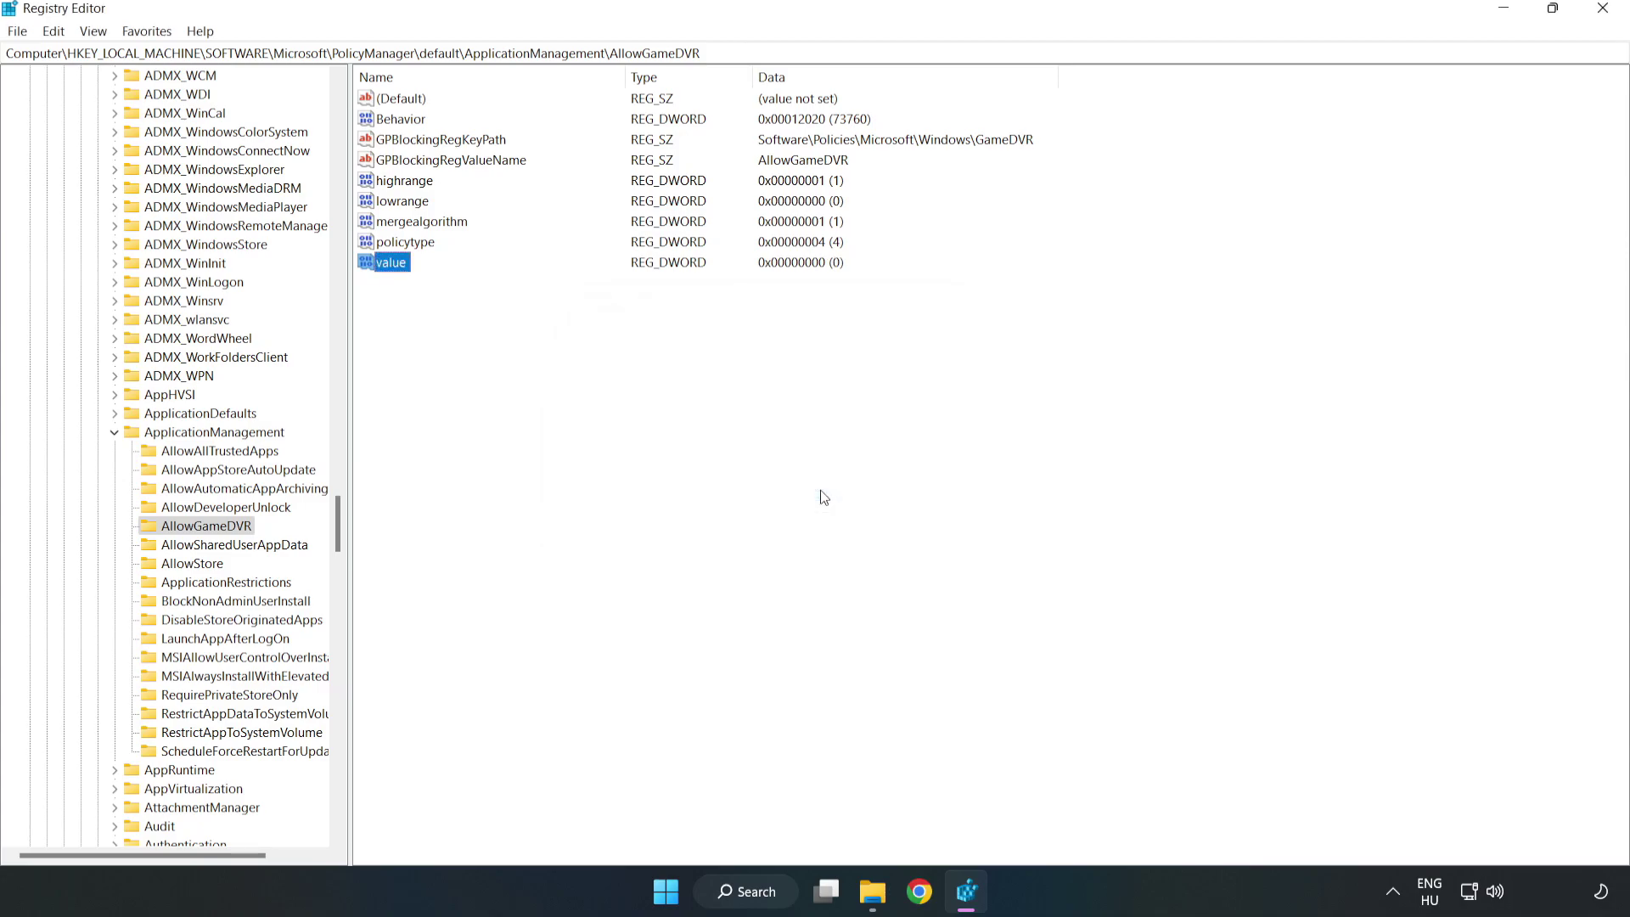
# Step: Close Registry Editor and download the DirectX web installer from the Chrome page
pyautogui.click(1603, 10)
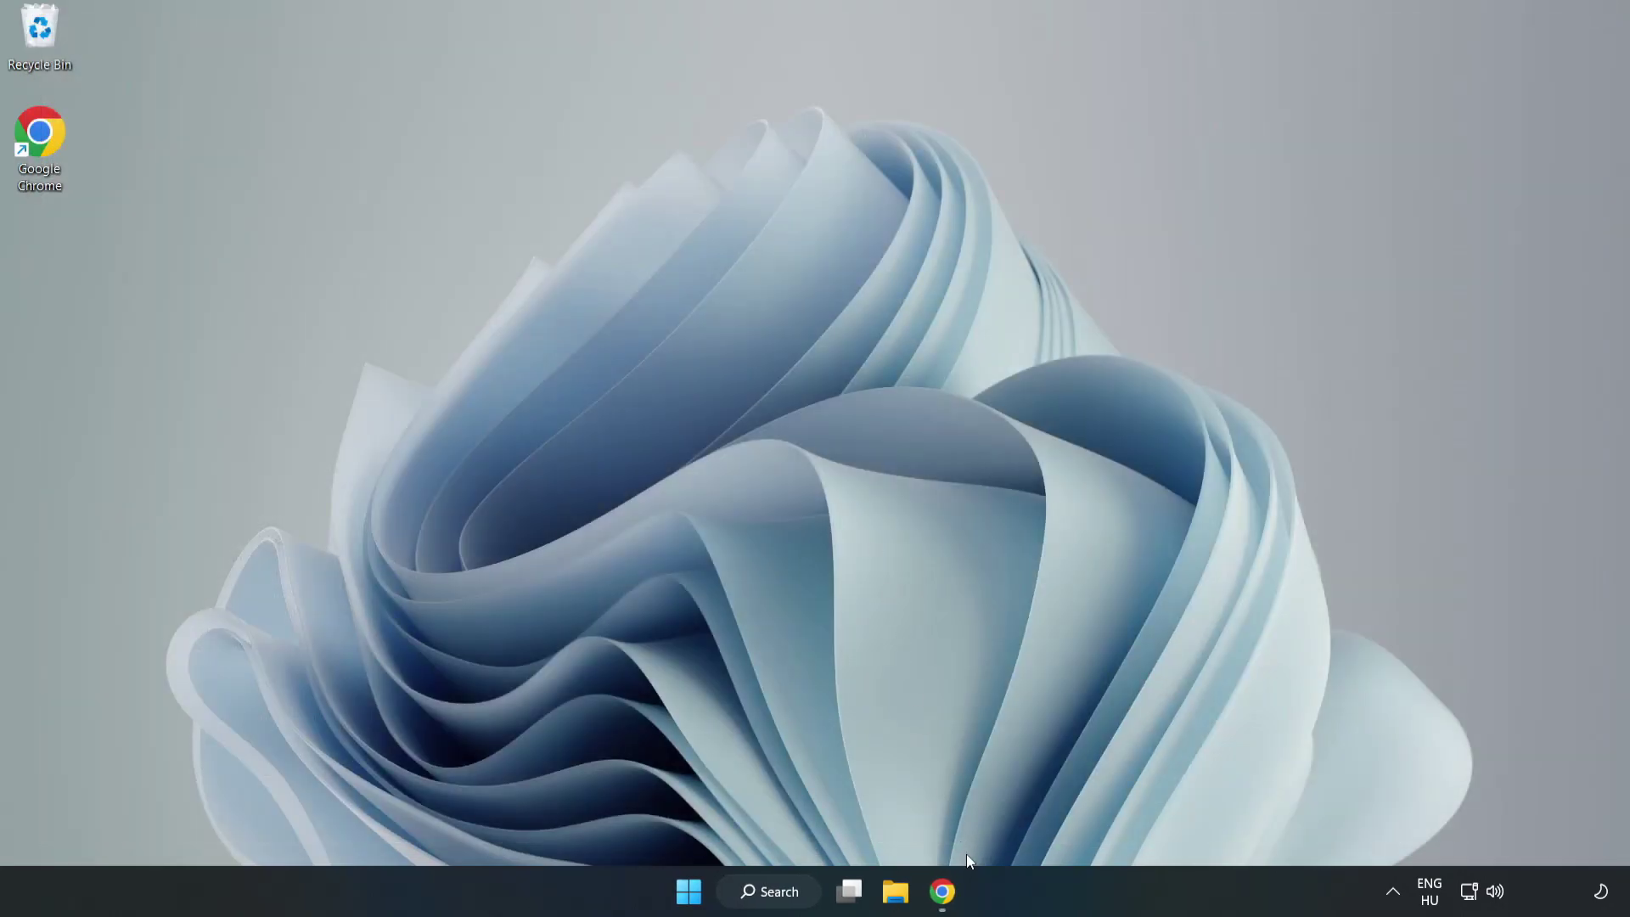
pyautogui.click(945, 901)
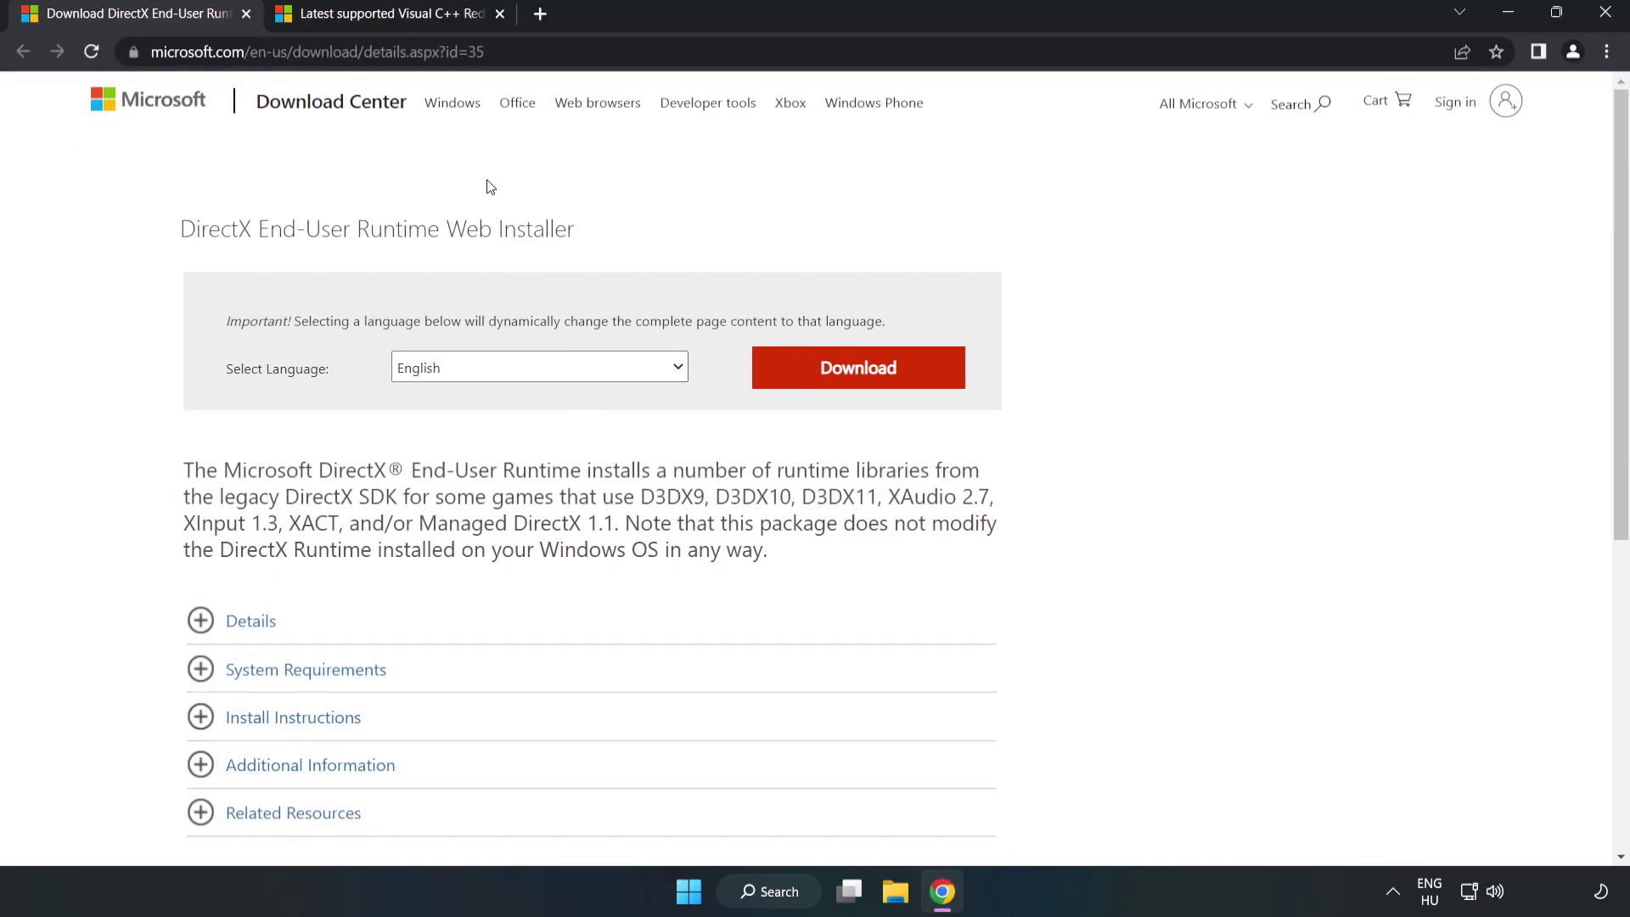
pyautogui.moveTo(536, 49); pyautogui.dragTo(408, 51)
pyautogui.click(659, 197)
pyautogui.click(869, 387)
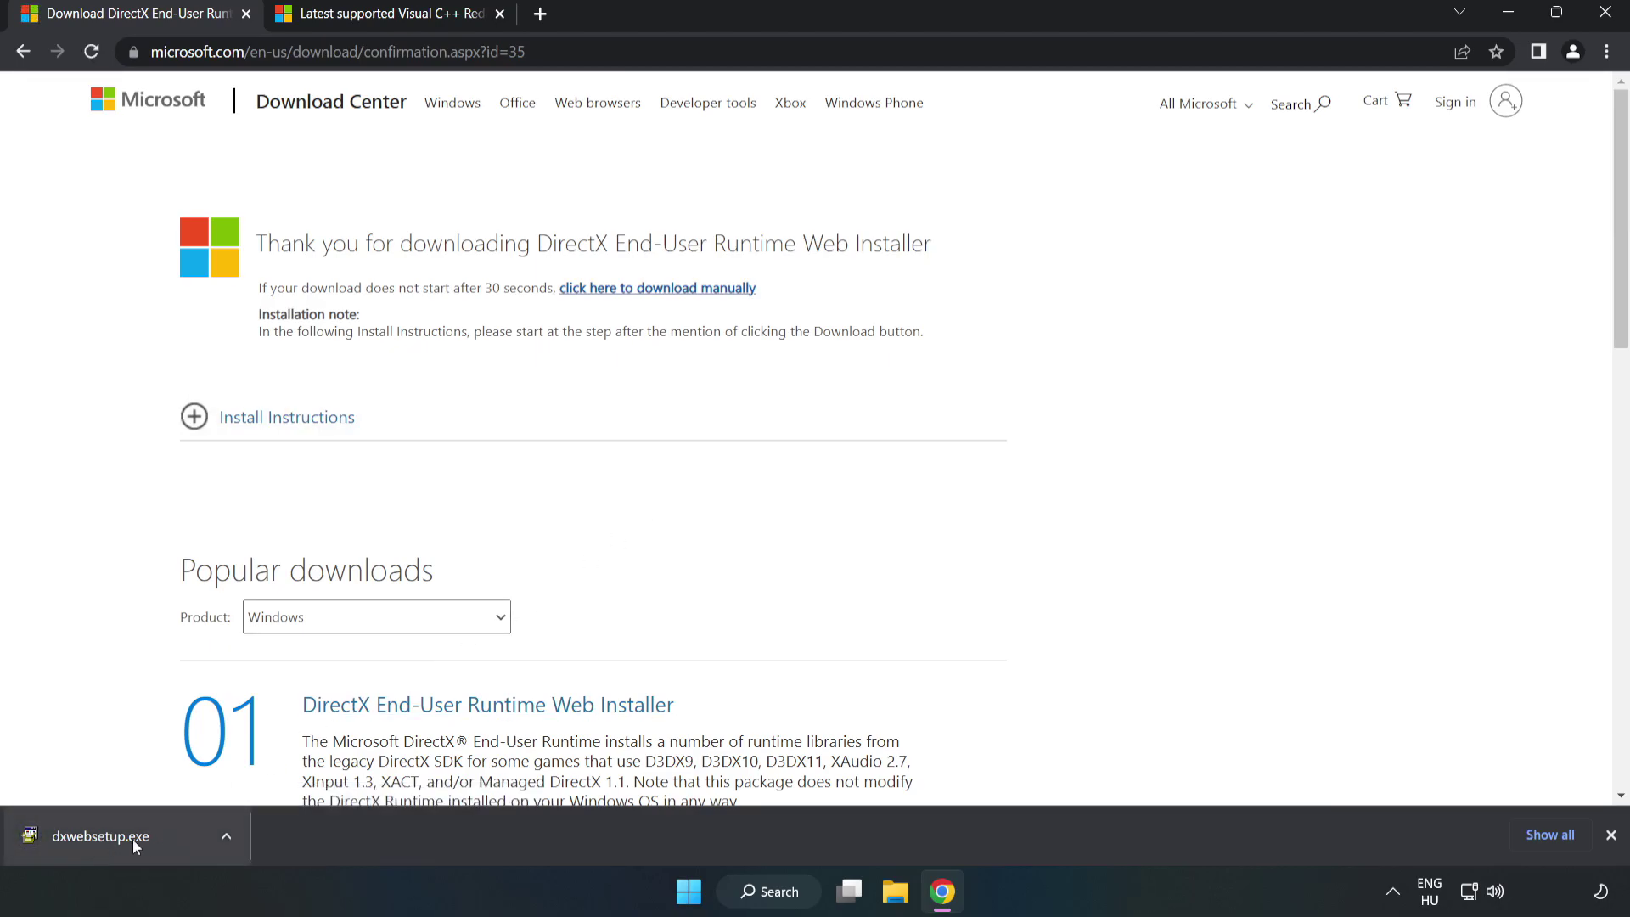
# Step: Run dxwebsetup.exe, accept the license, decline the Bing Bar, and finish the setup
pyautogui.click(165, 840)
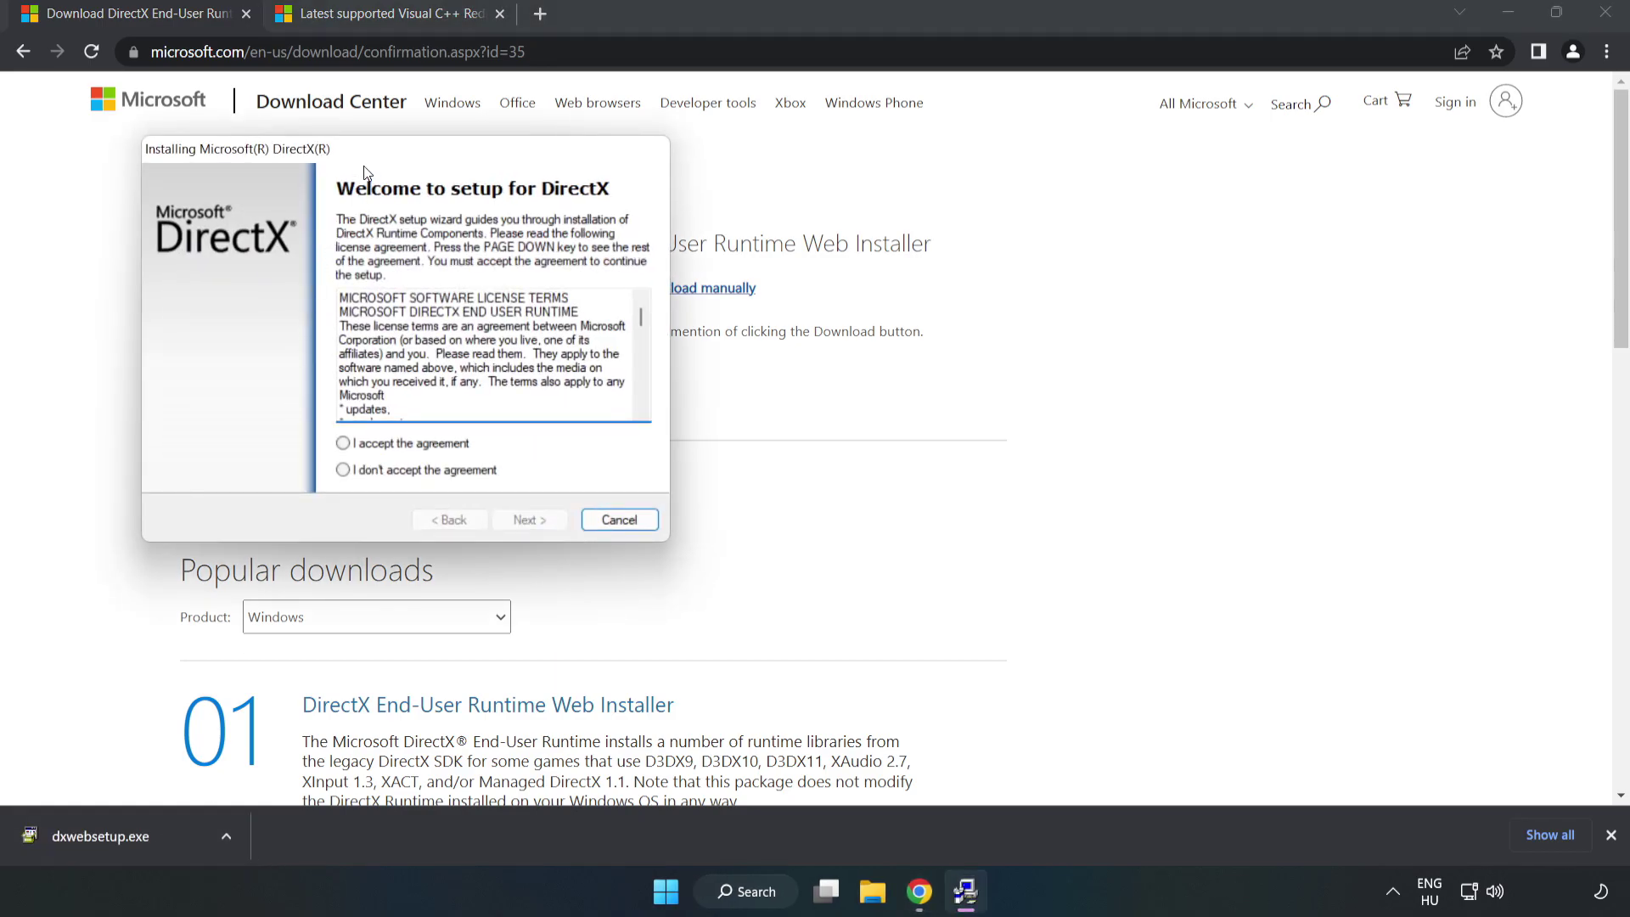
pyautogui.moveTo(365, 153); pyautogui.dragTo(772, 231)
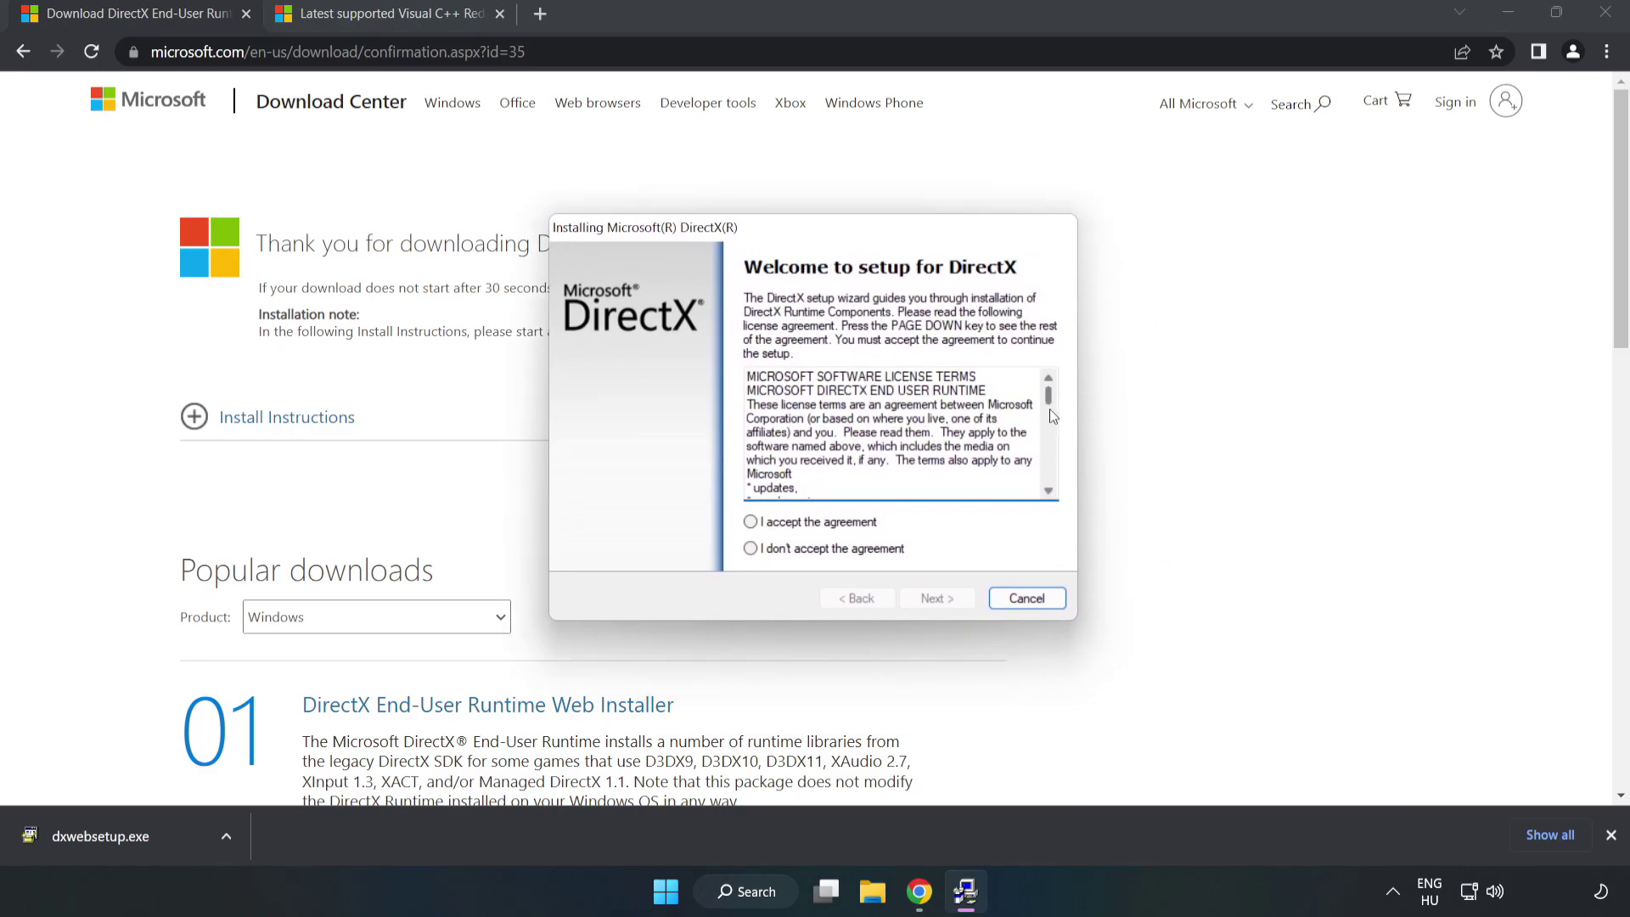
pyautogui.moveTo(1049, 406); pyautogui.dragTo(1049, 492)
pyautogui.click(750, 521)
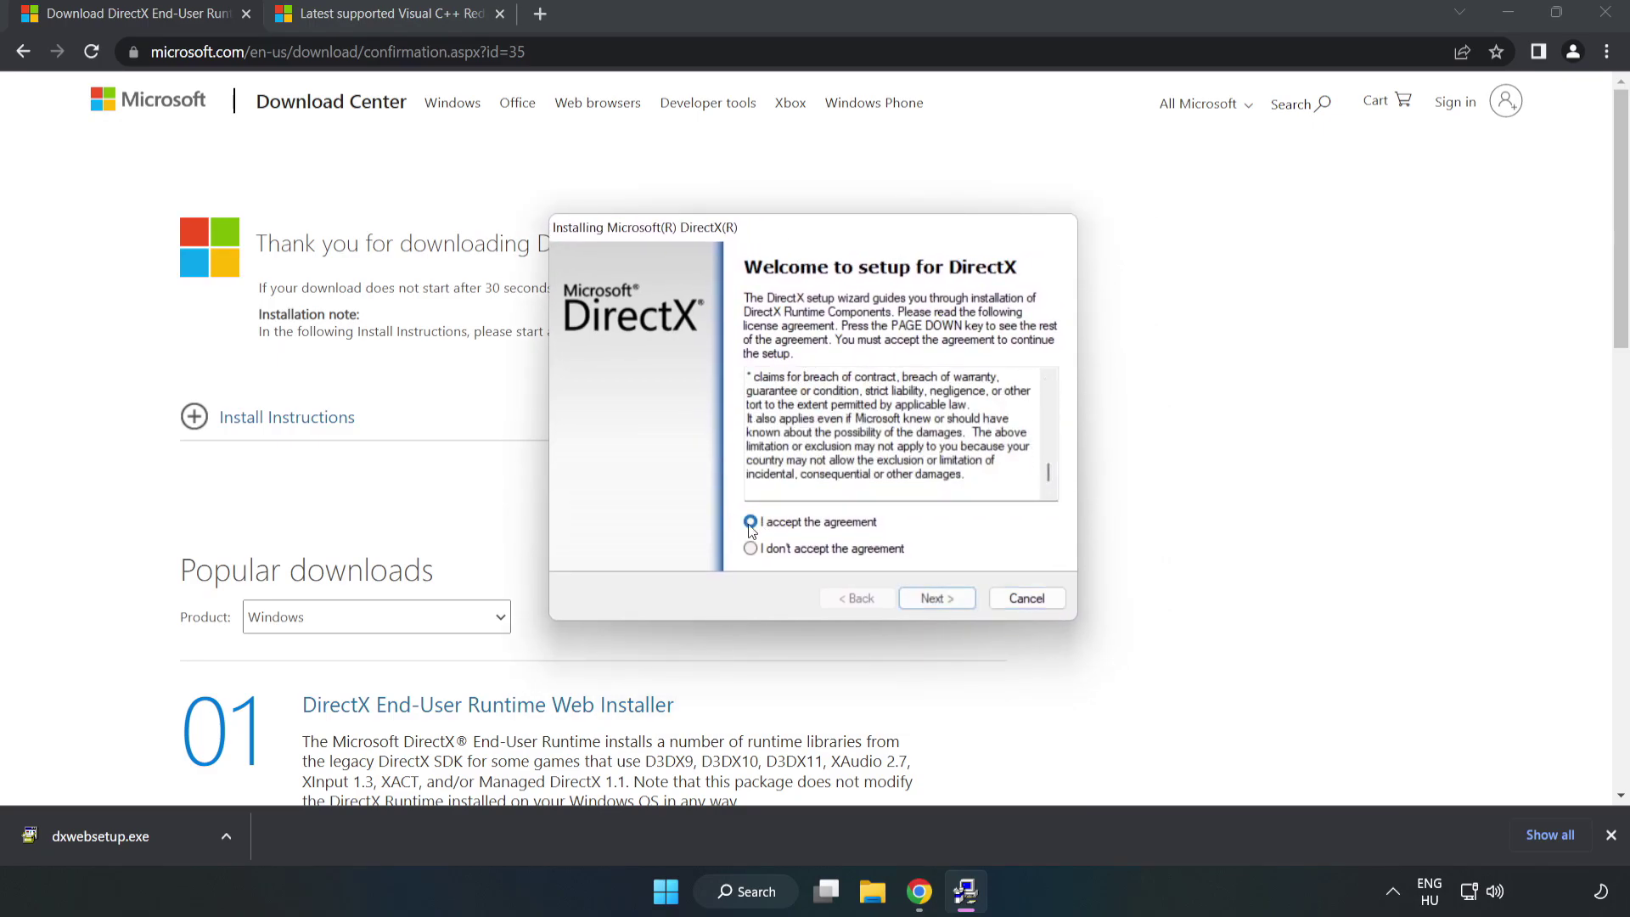
pyautogui.click(944, 599)
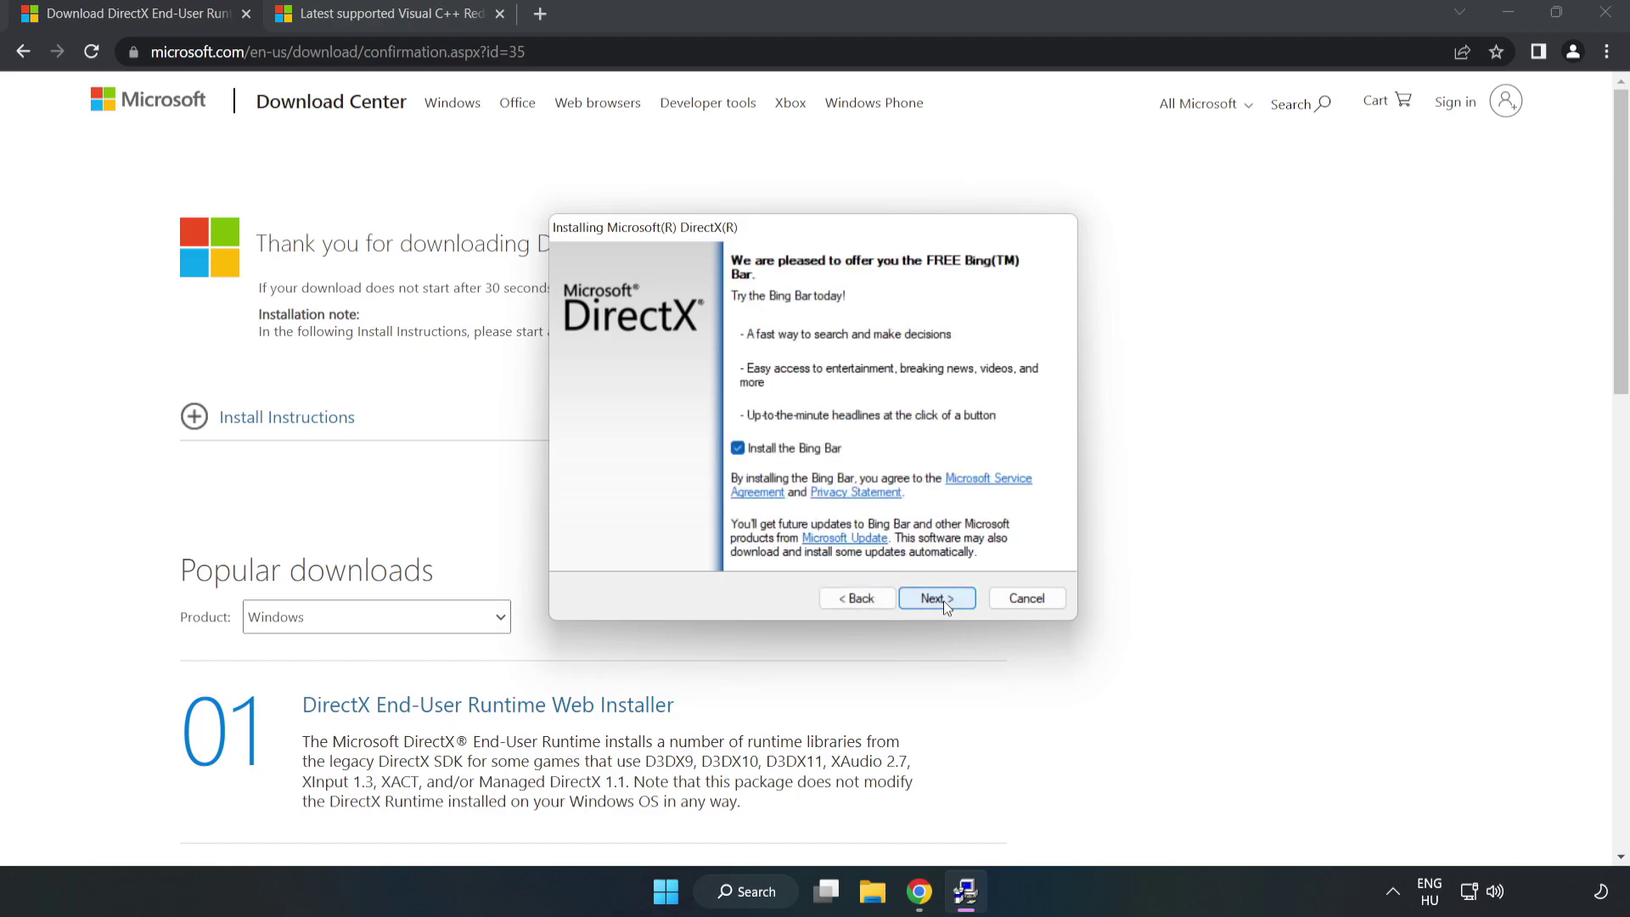
pyautogui.click(738, 449)
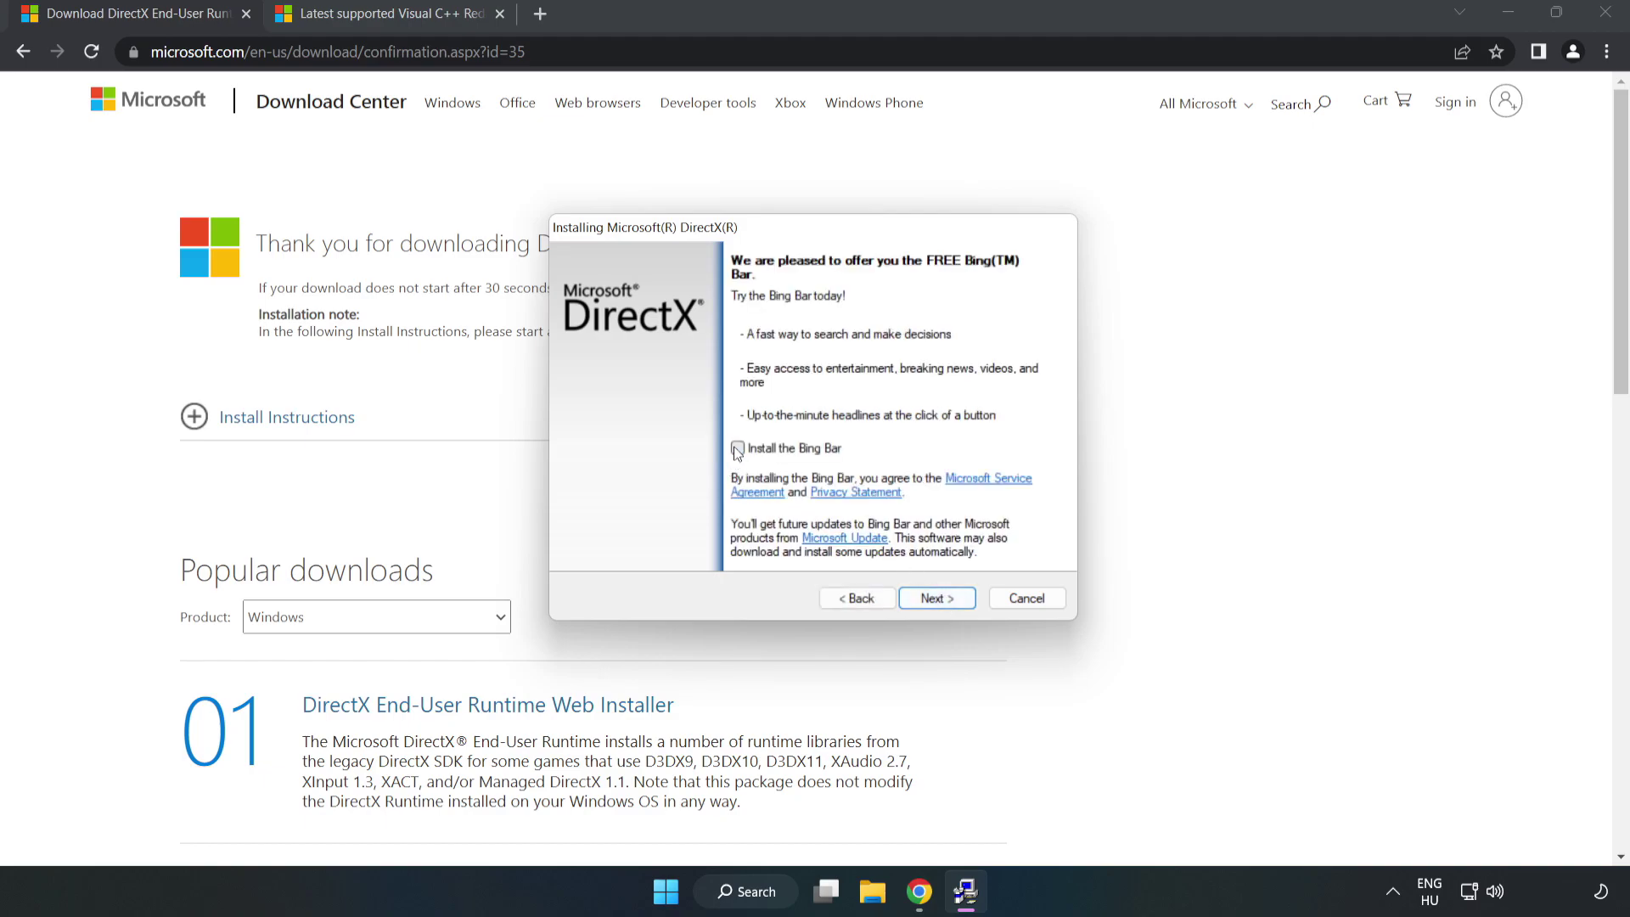
pyautogui.click(939, 598)
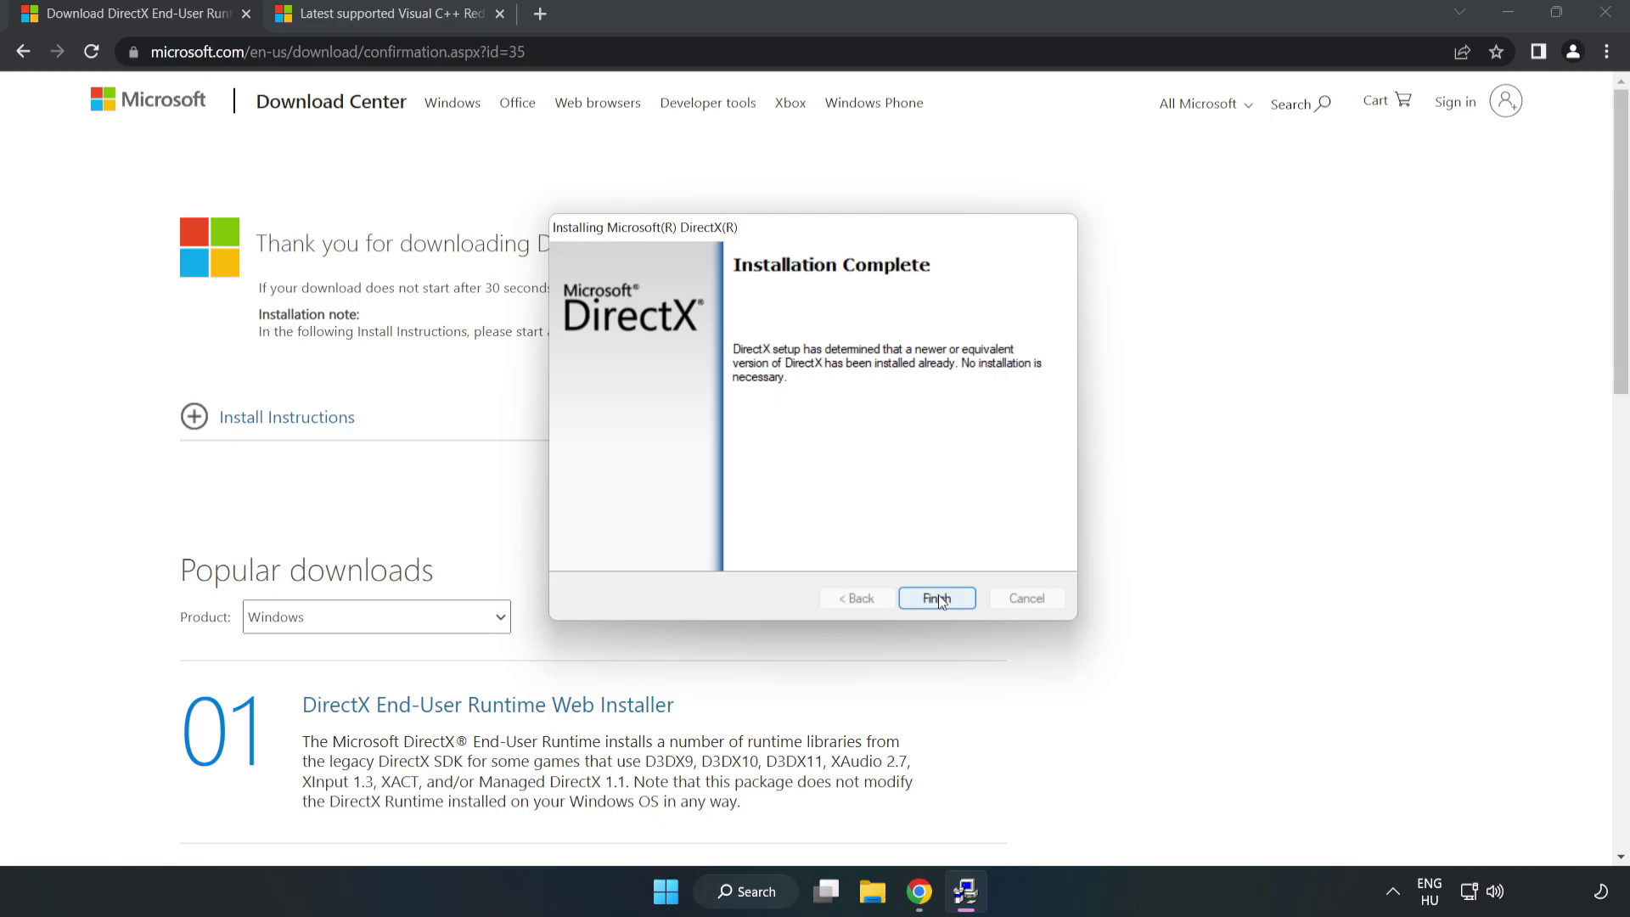
pyautogui.click(937, 599)
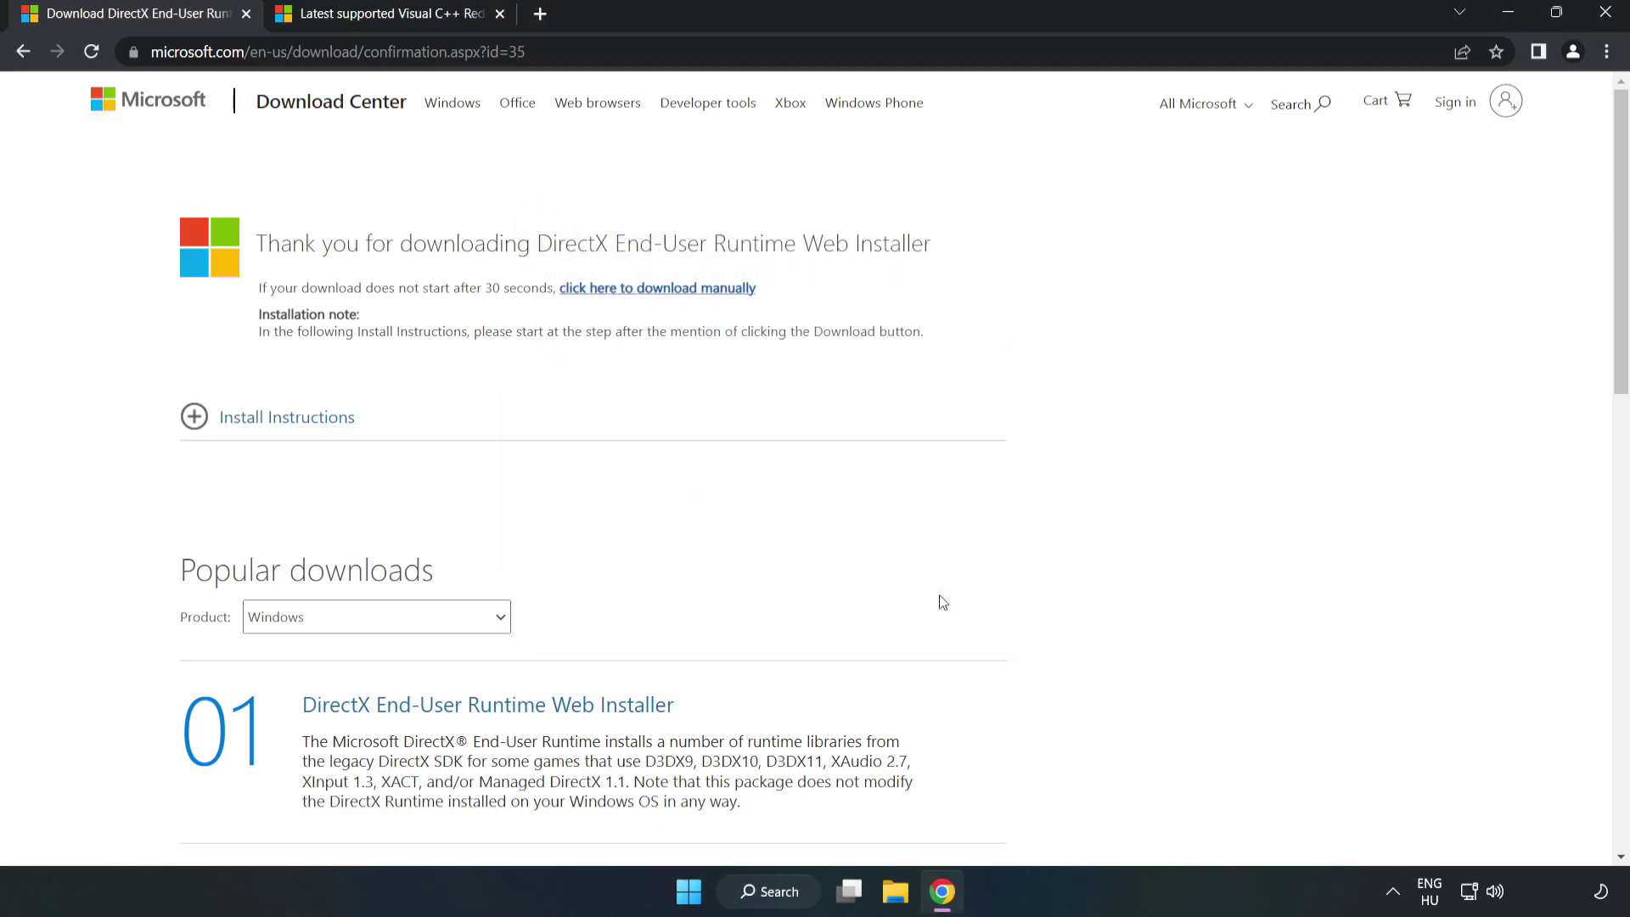
# Step: Close the DirectX tab and download the Visual C++ redistributables, allowing multiple downloads
pyautogui.click(245, 14)
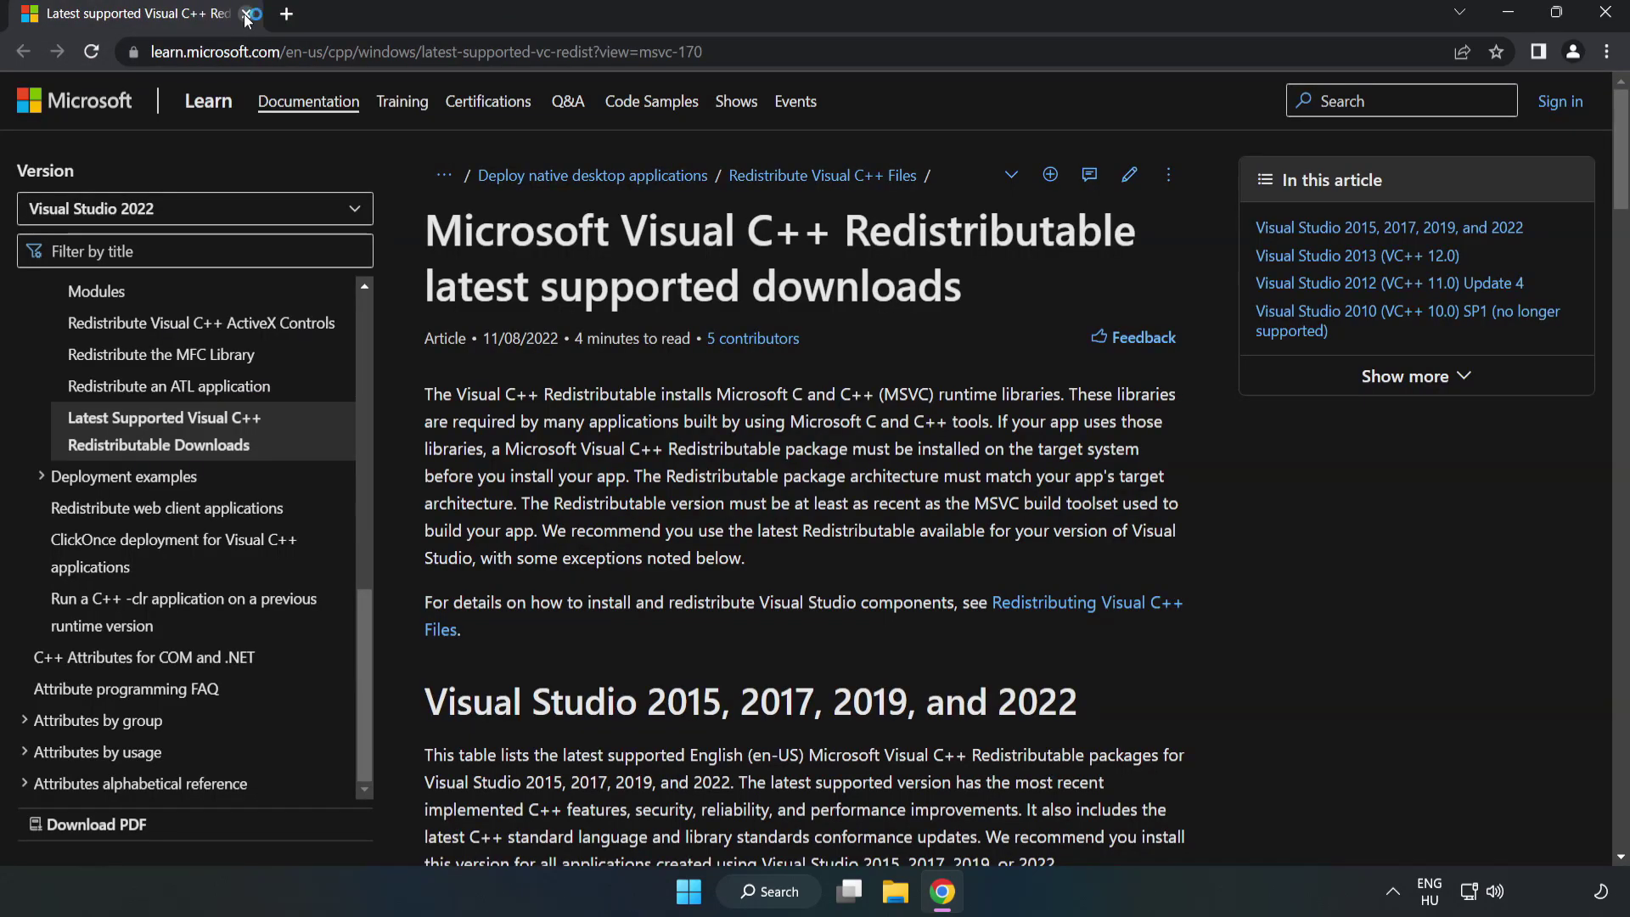
pyautogui.click(371, 51)
pyautogui.press('End')
pyautogui.click(840, 276)
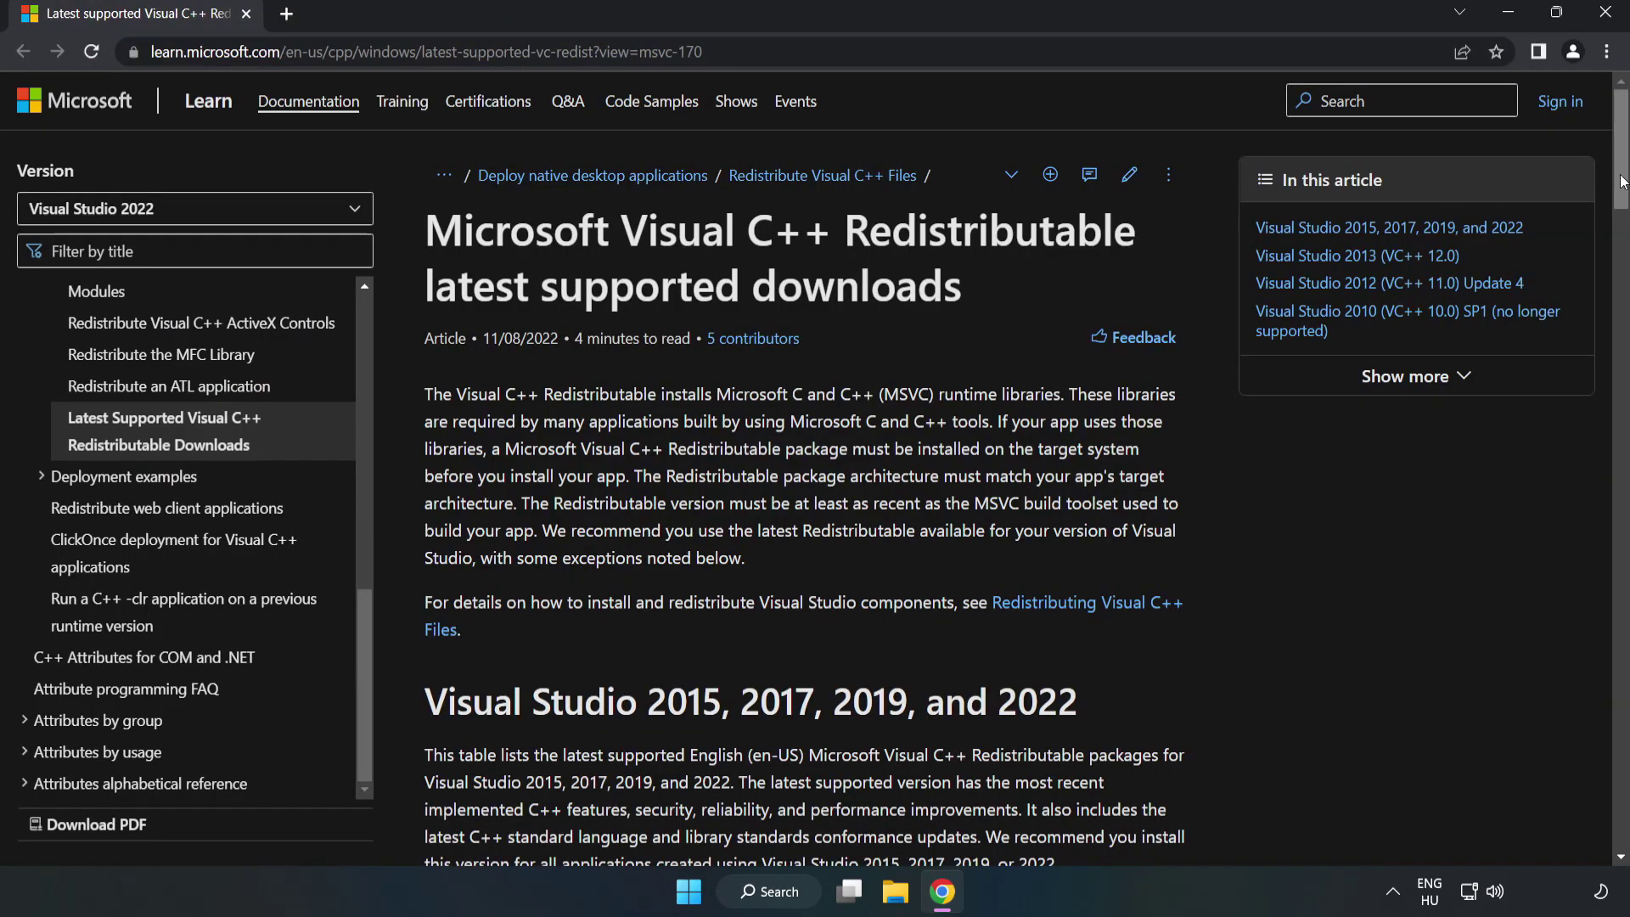
pyautogui.moveTo(1622, 191); pyautogui.dragTo(1623, 270)
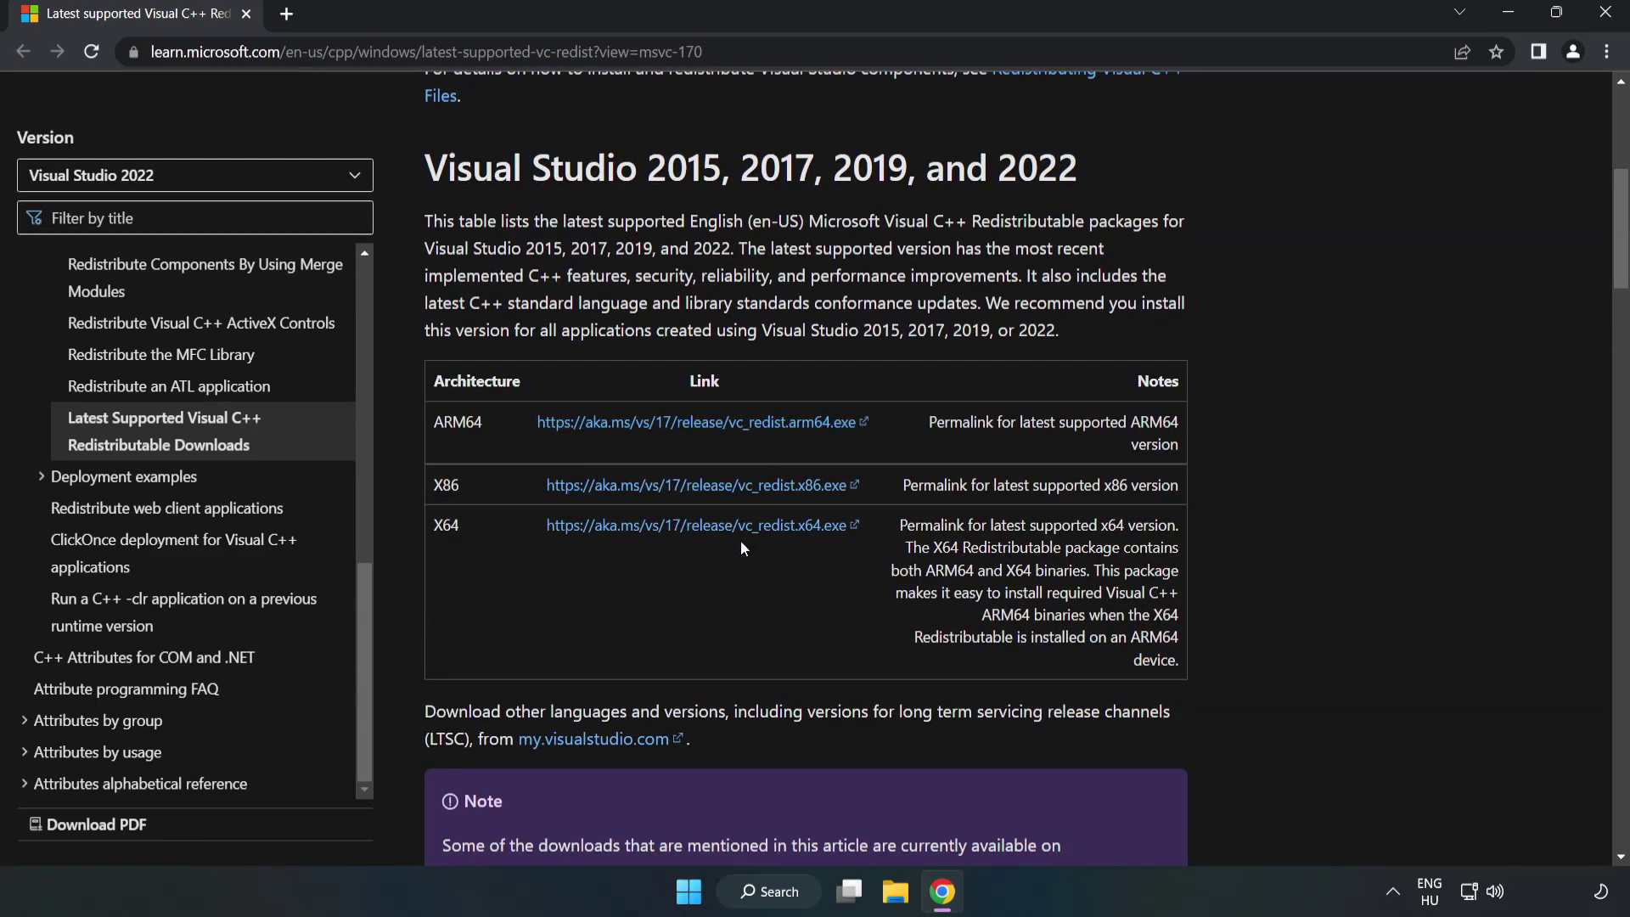
pyautogui.click(717, 490)
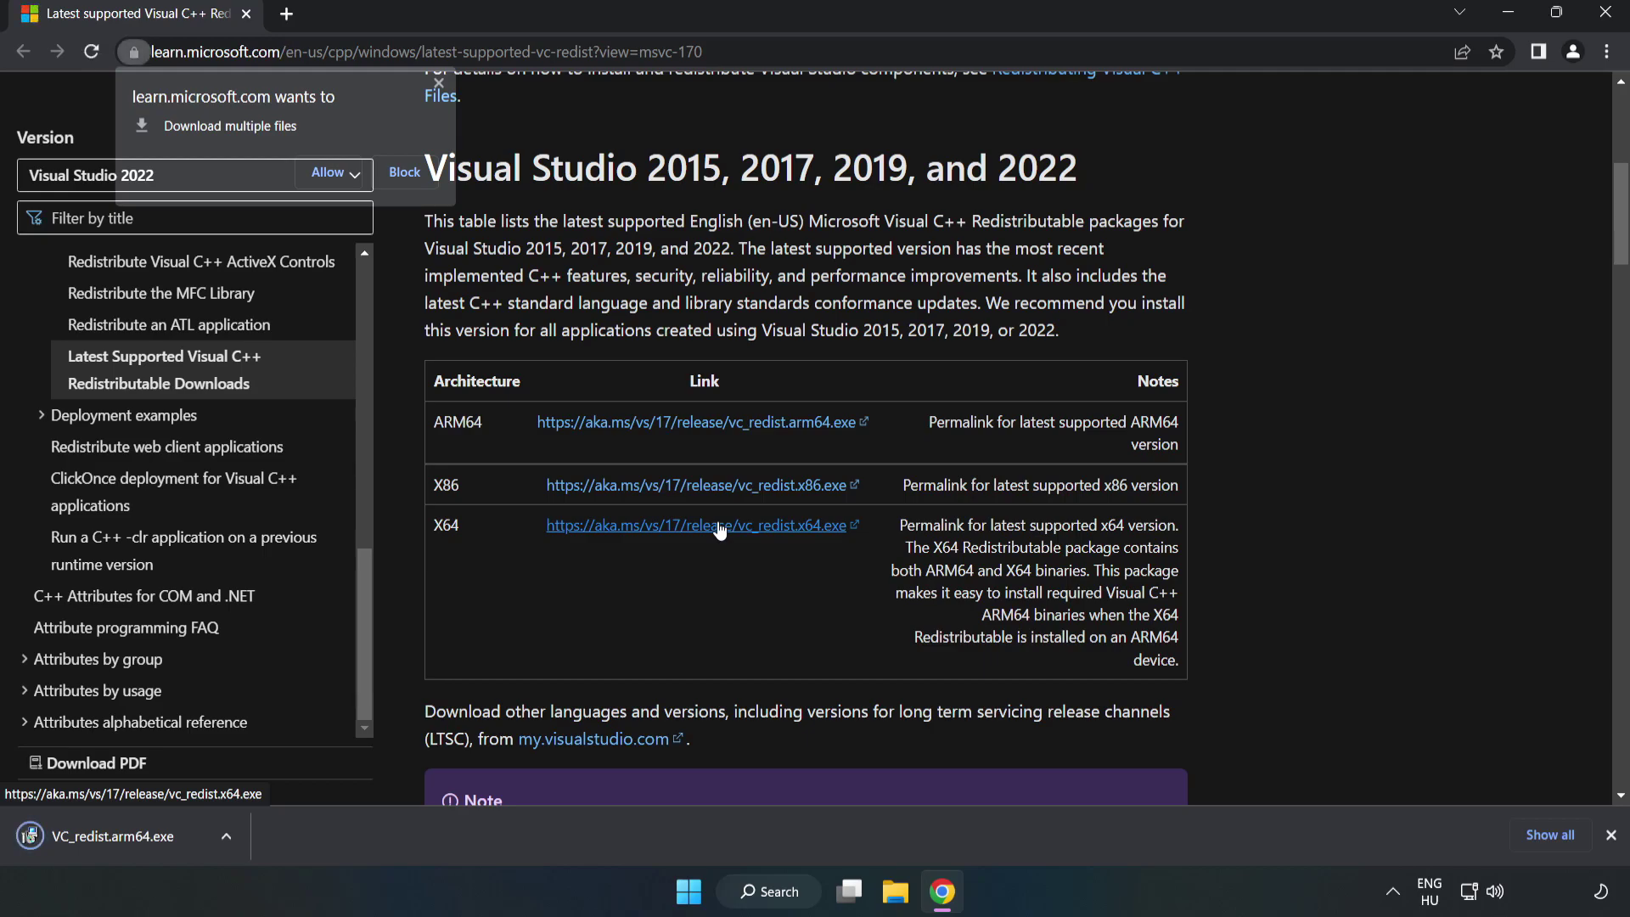
pyautogui.click(329, 171)
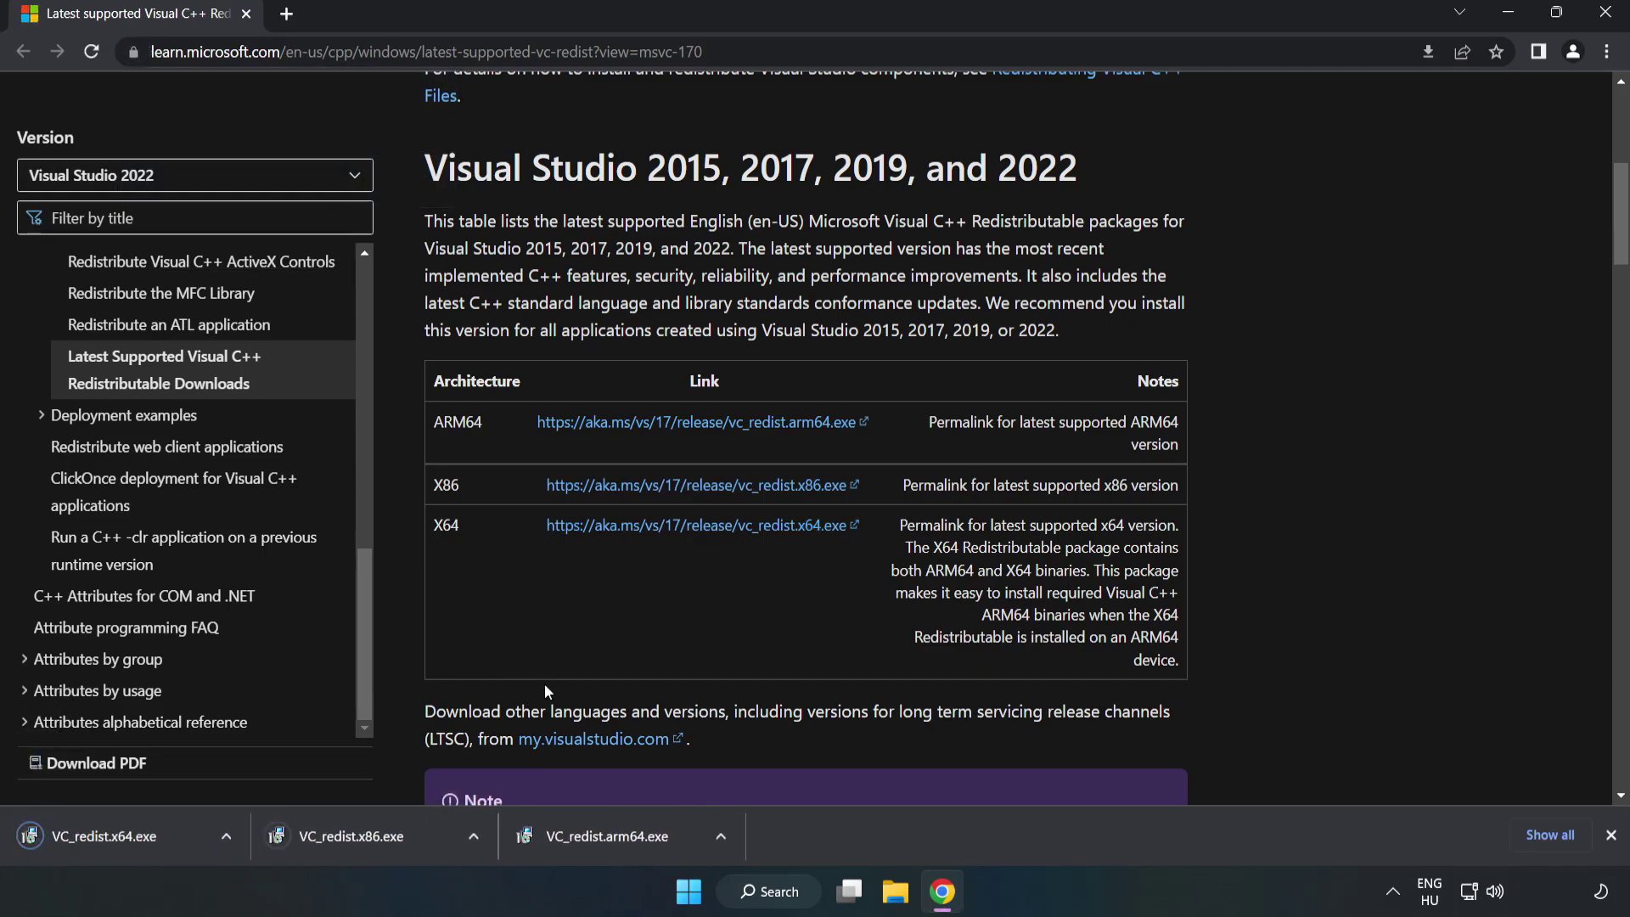
# Step: Try installing VC_redist.arm64.exe after agreeing to the license, and dismiss its failure
pyautogui.click(624, 842)
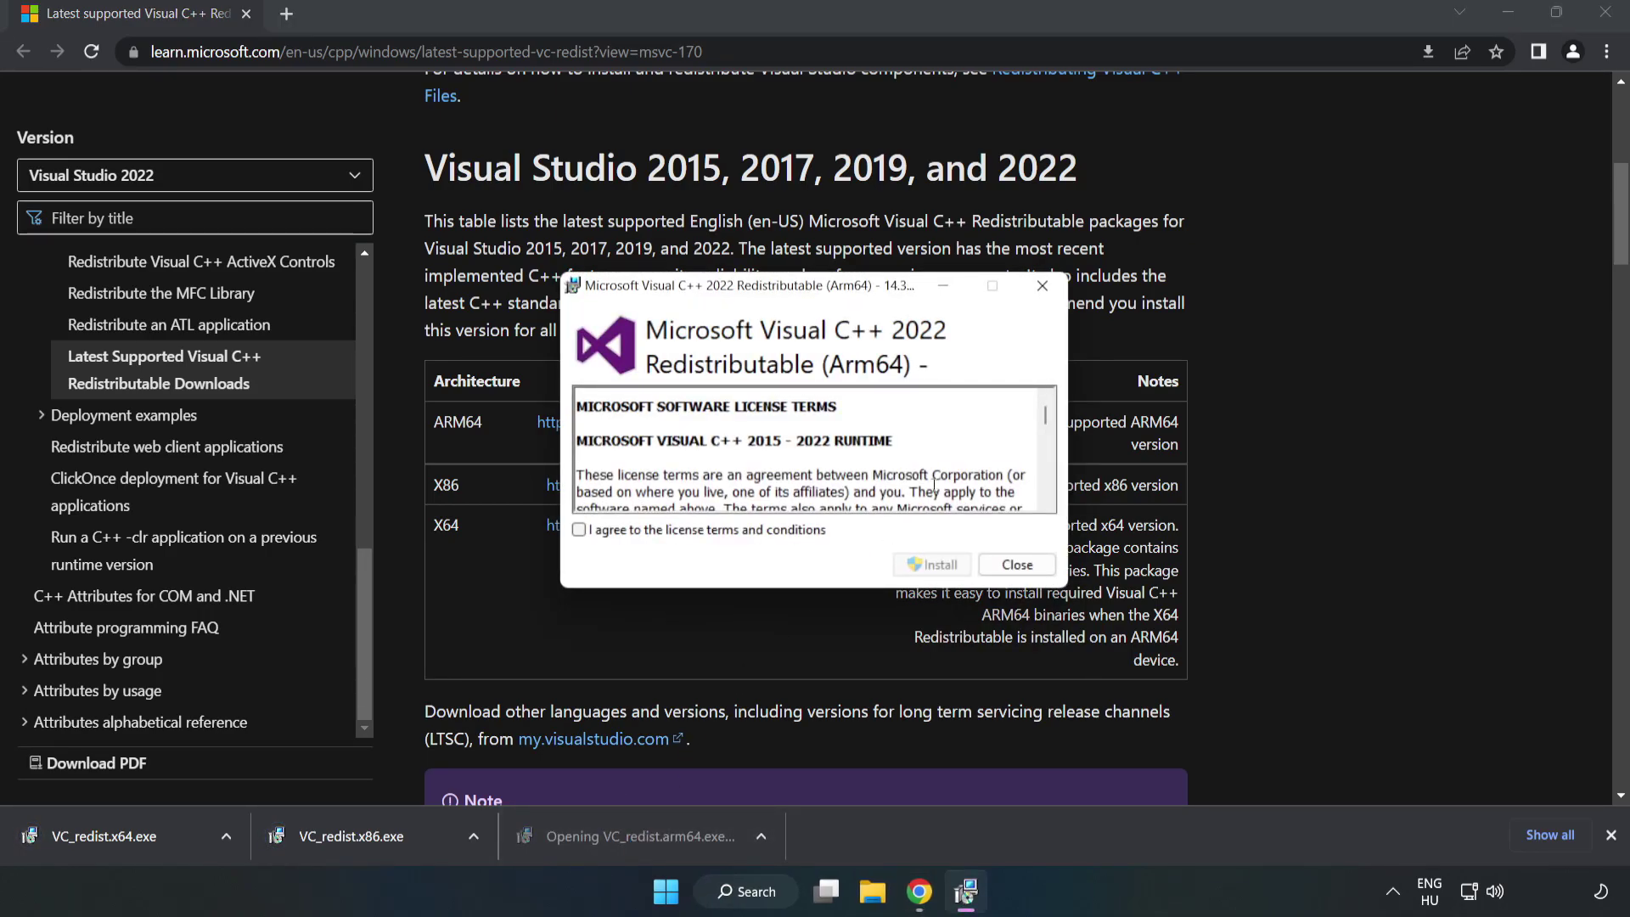
pyautogui.moveTo(1042, 419); pyautogui.dragTo(1044, 505)
pyautogui.click(718, 532)
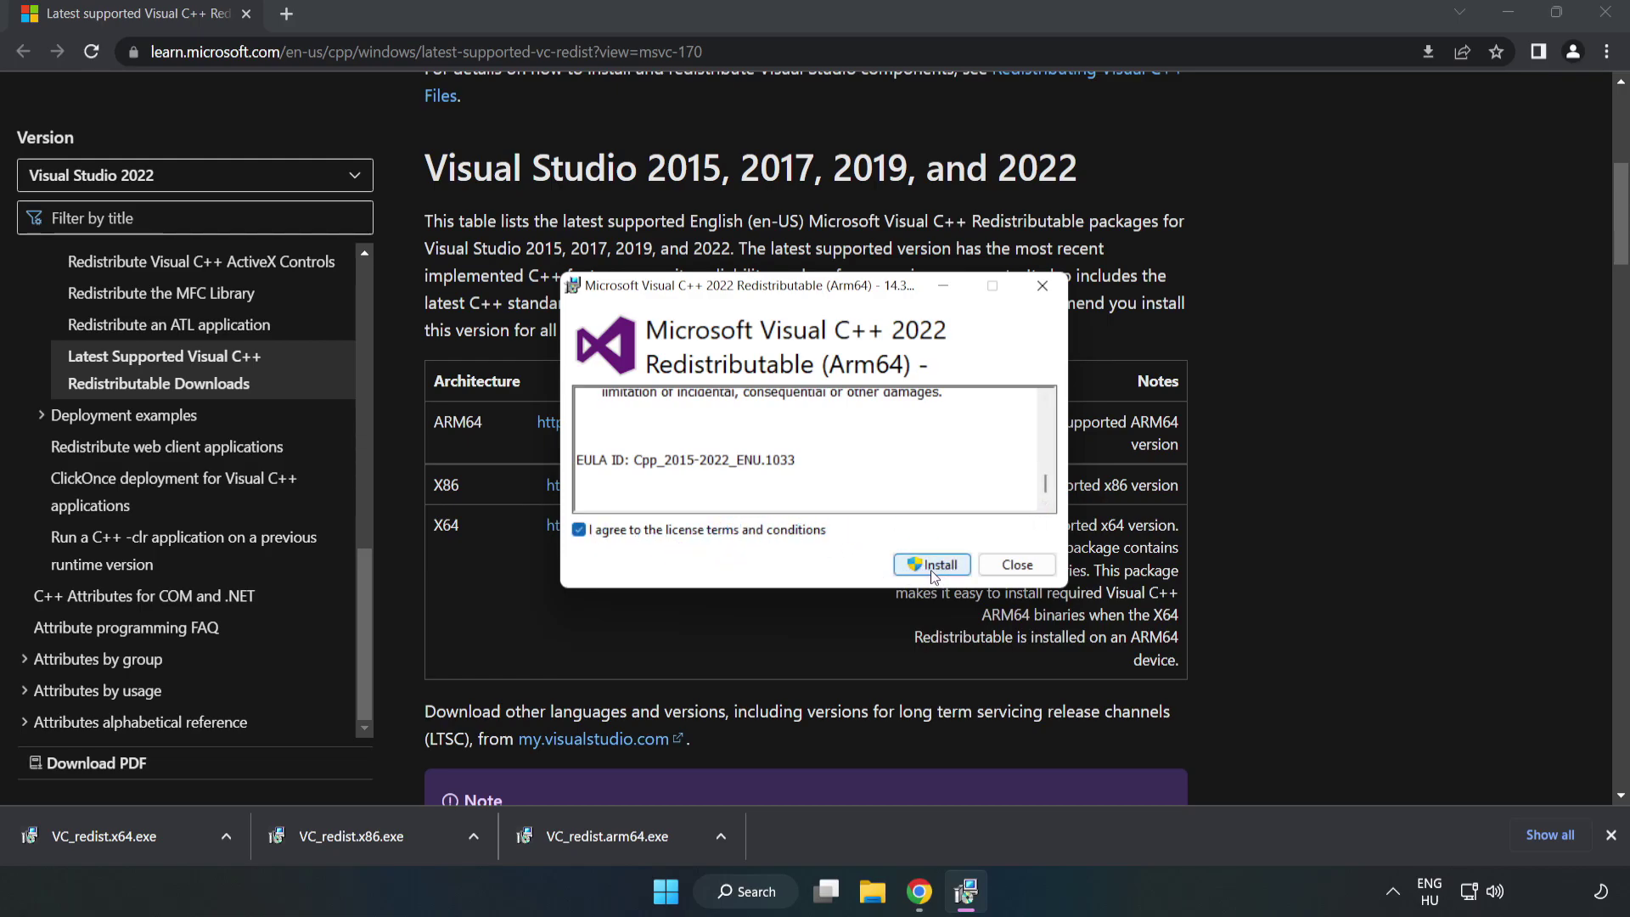
pyautogui.click(932, 565)
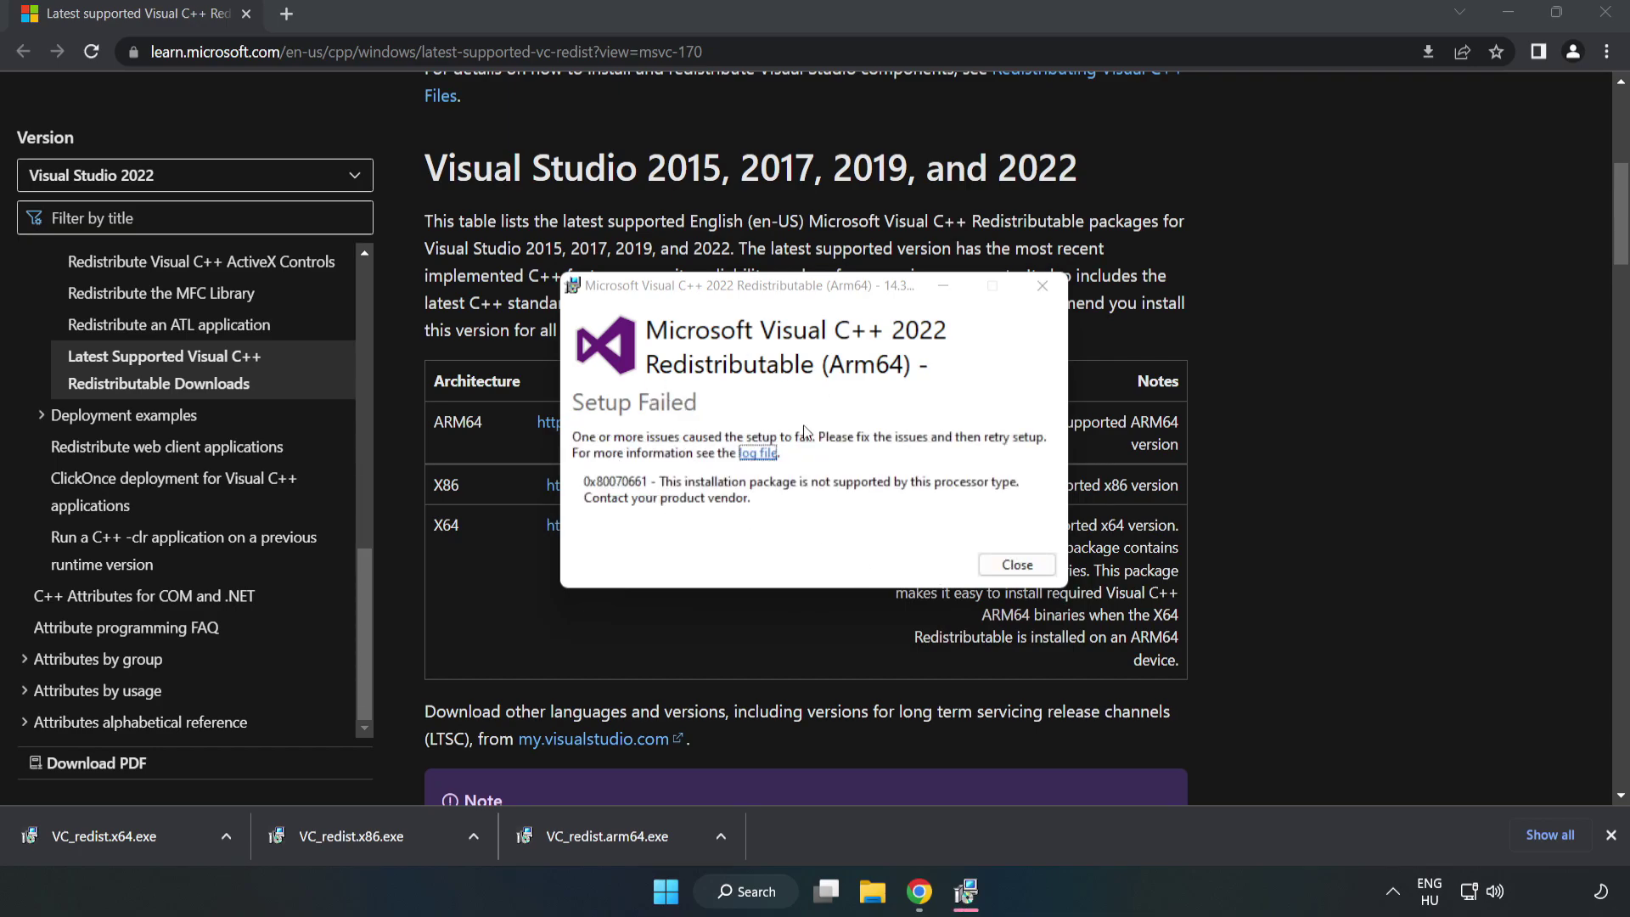
pyautogui.click(1017, 564)
# Step: Install the x86 and x64 Visual C++ redistributables, then close Google Chrome
pyautogui.click(388, 836)
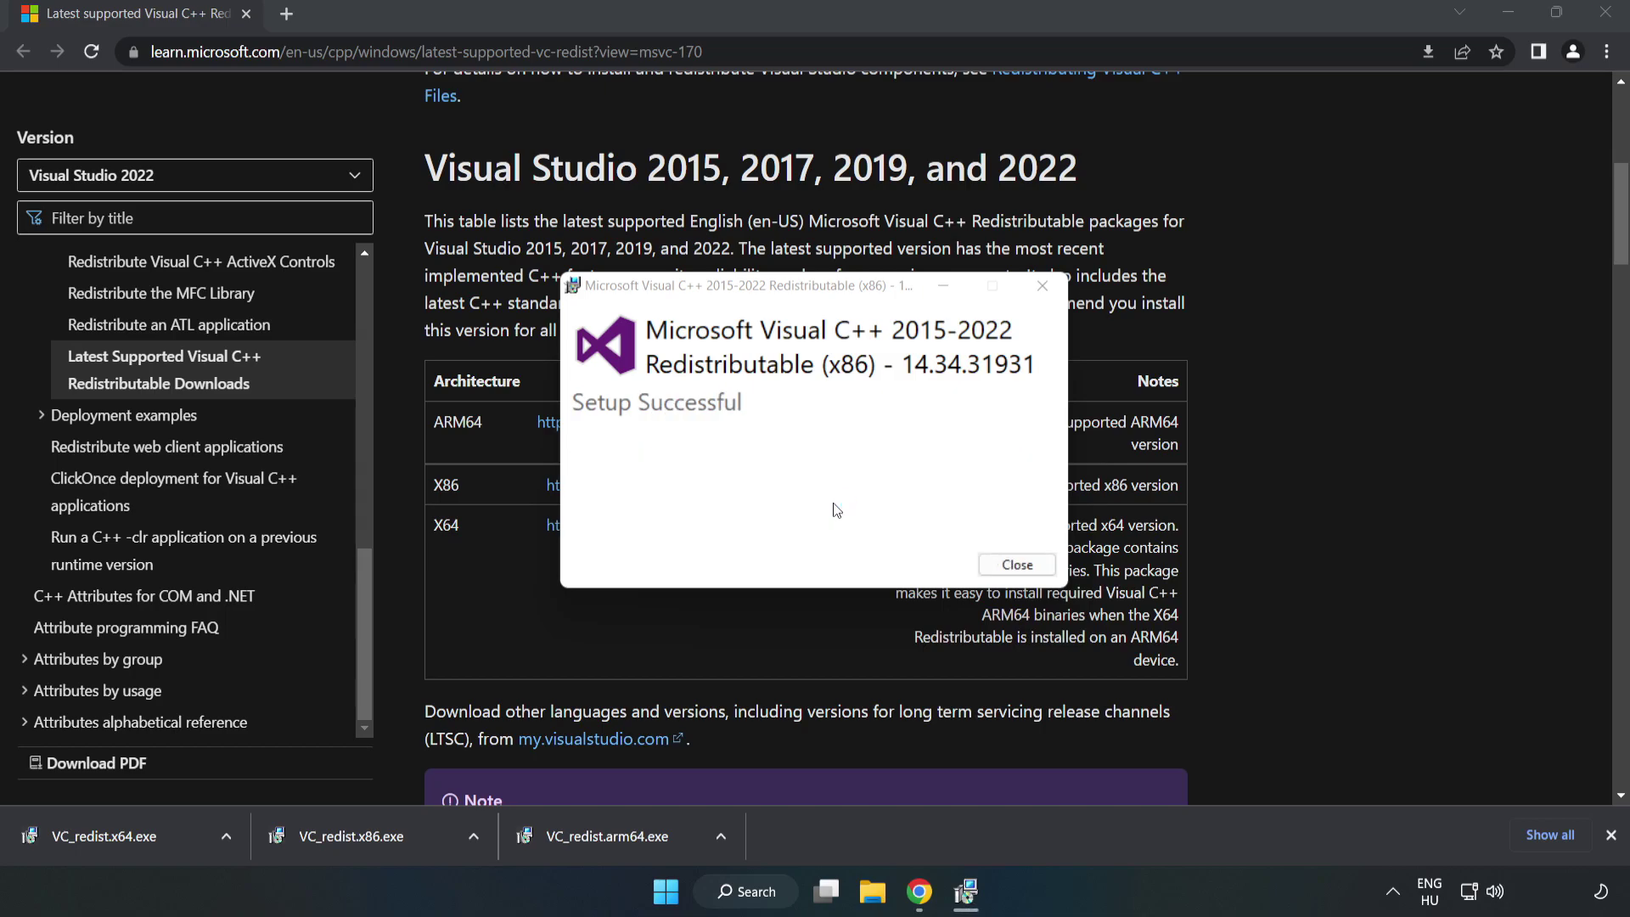
pyautogui.click(1017, 564)
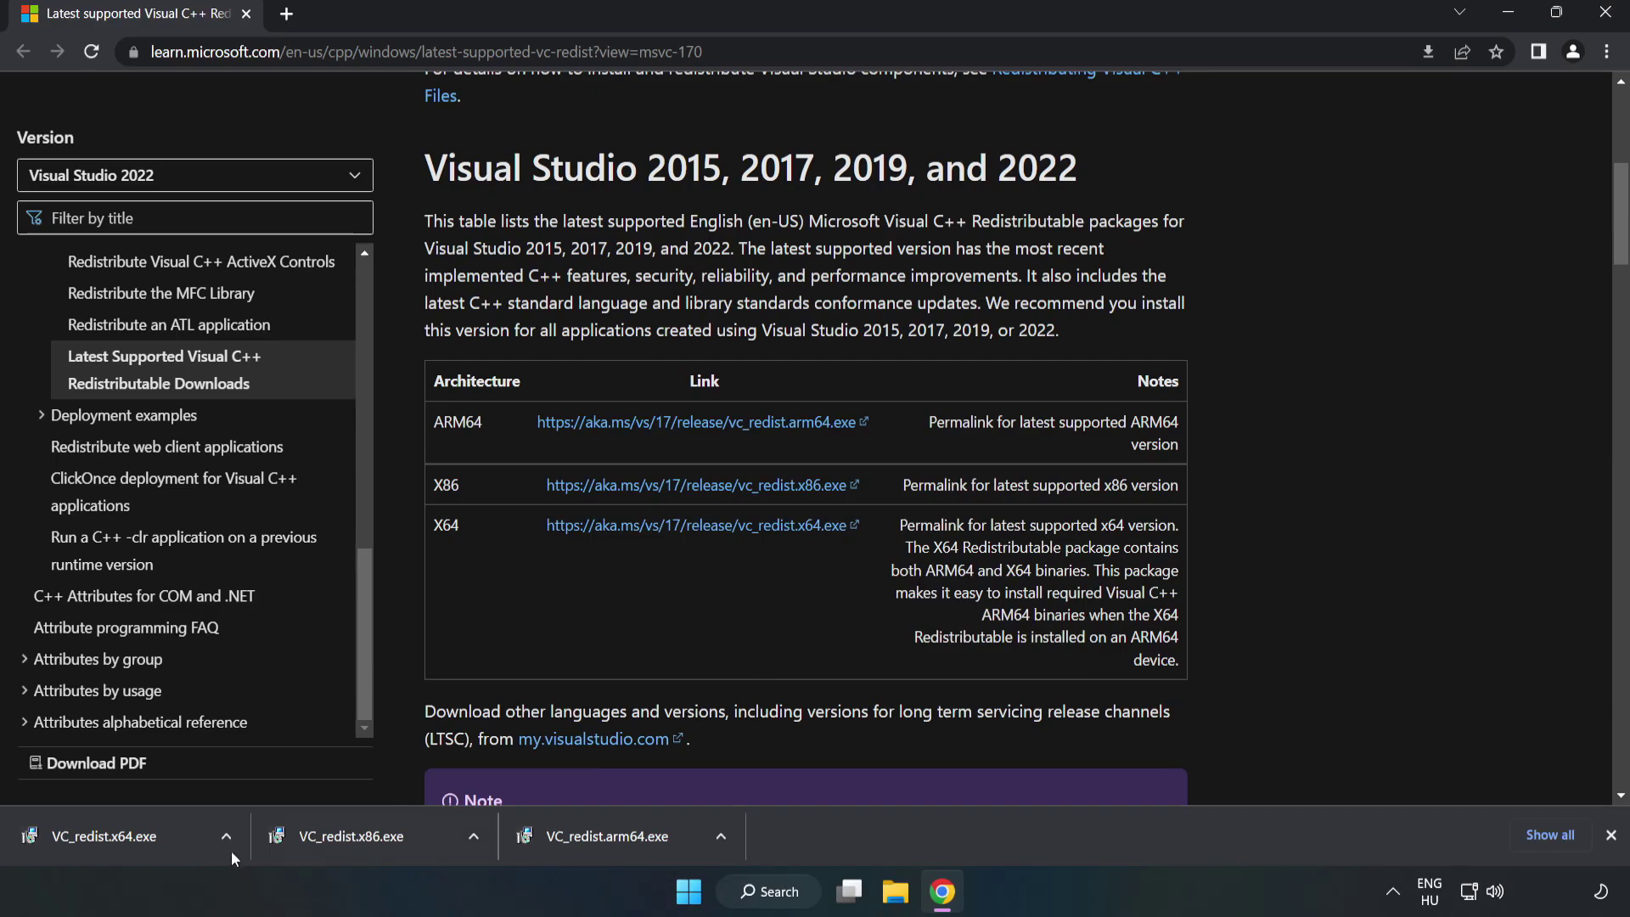
pyautogui.click(88, 831)
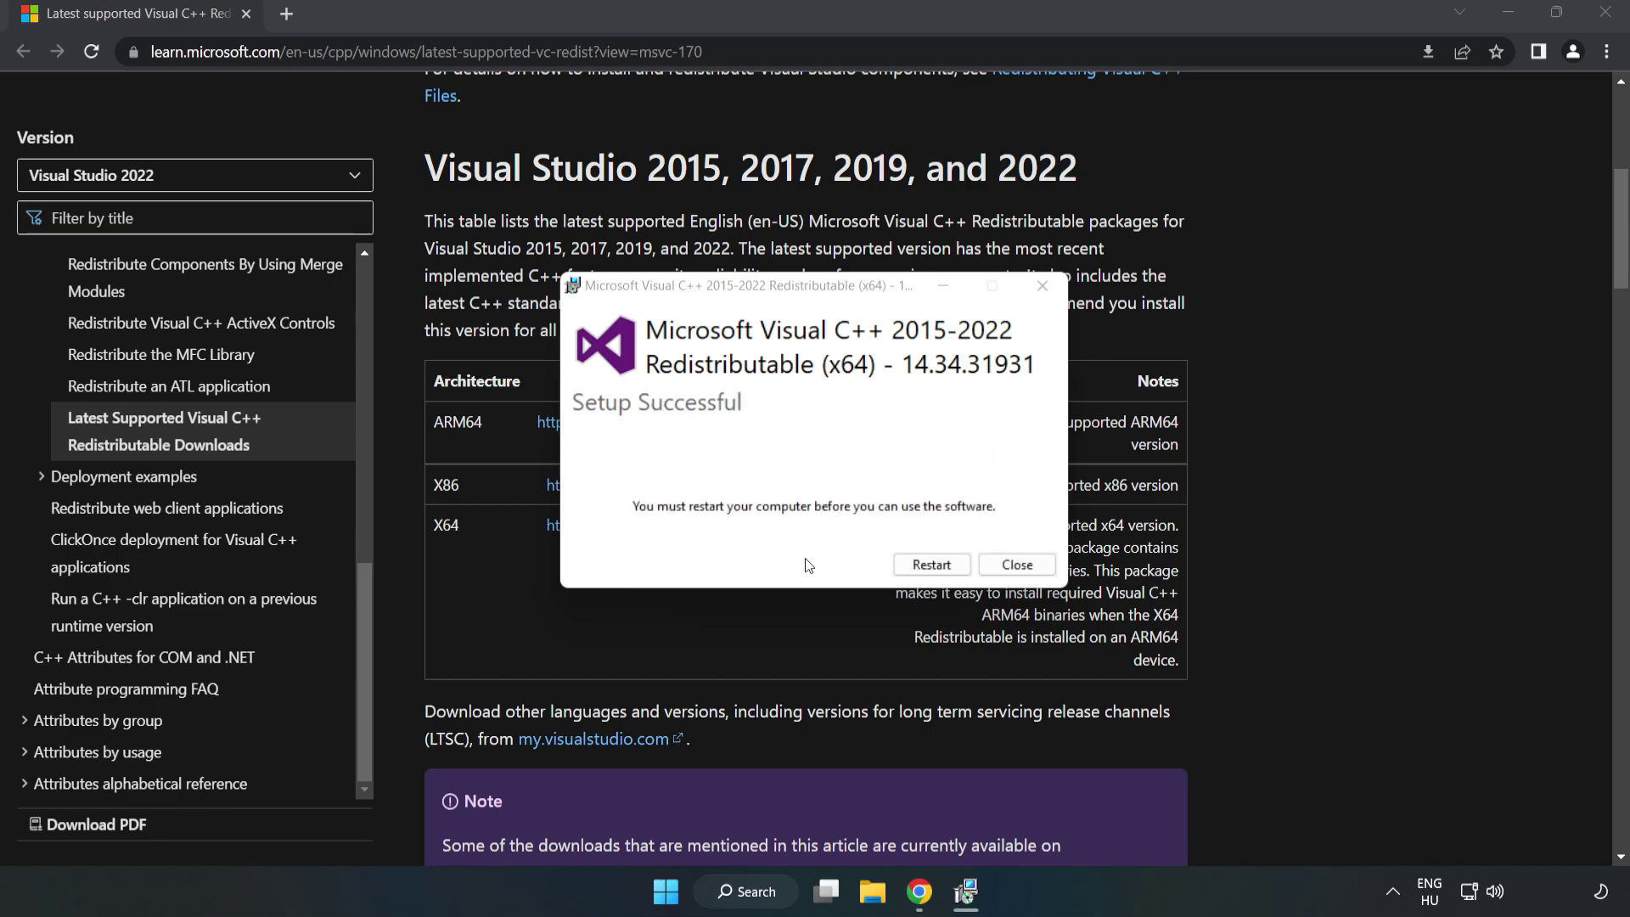
pyautogui.click(1017, 565)
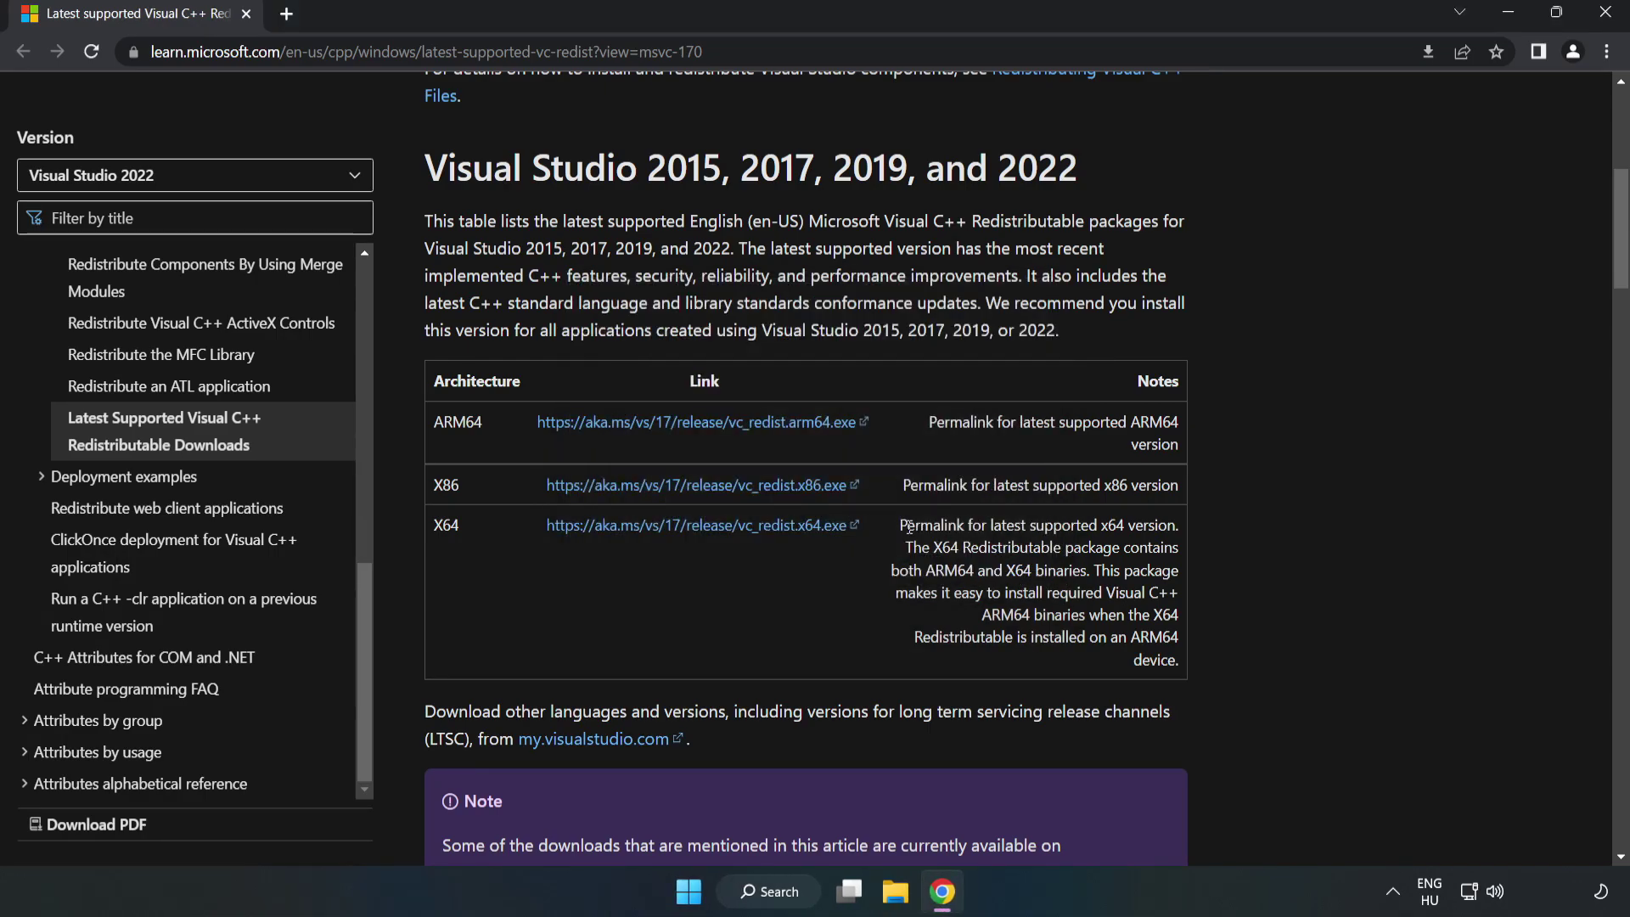
pyautogui.click(1607, 15)
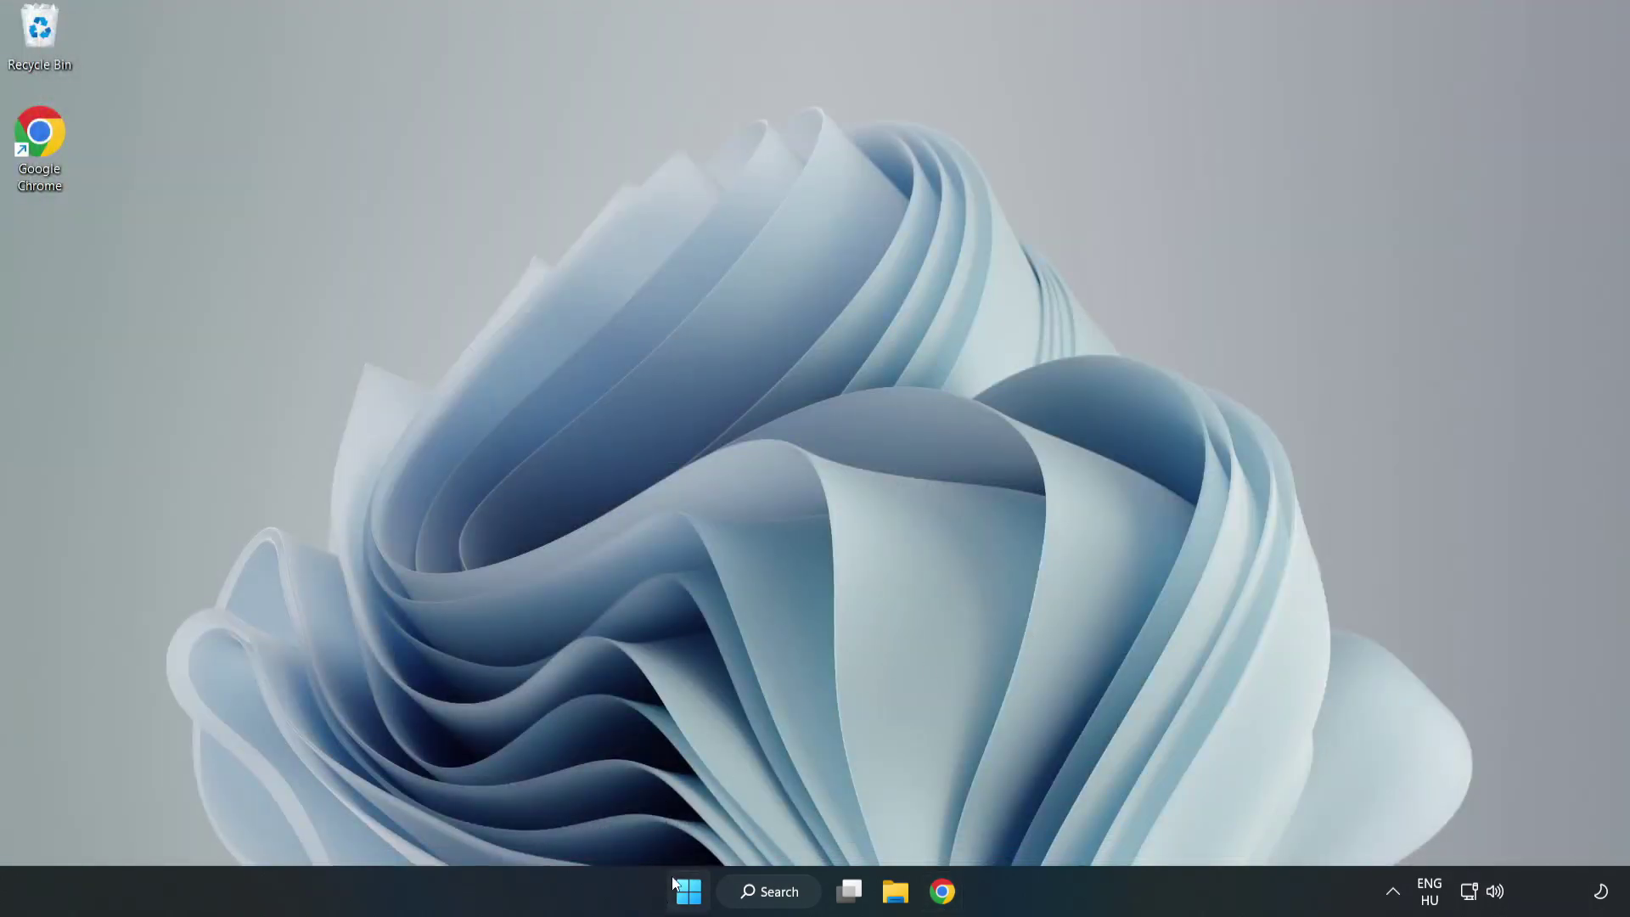
# Step: Open the Start menu and list the sleep, shut down and restart options
pyautogui.click(687, 891)
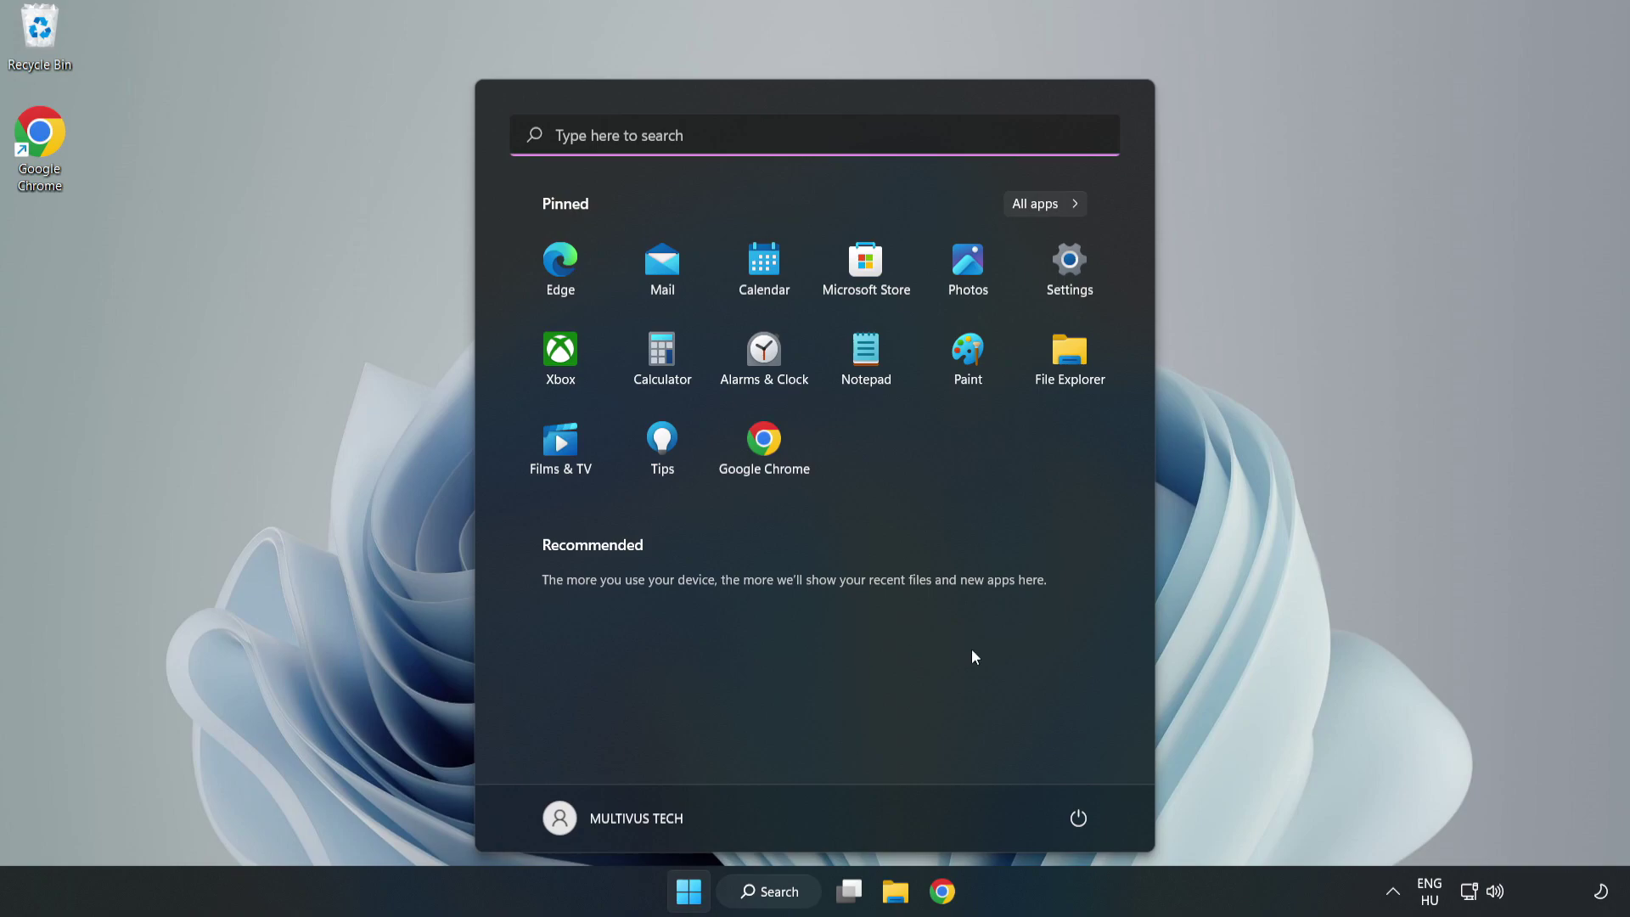
pyautogui.click(1076, 819)
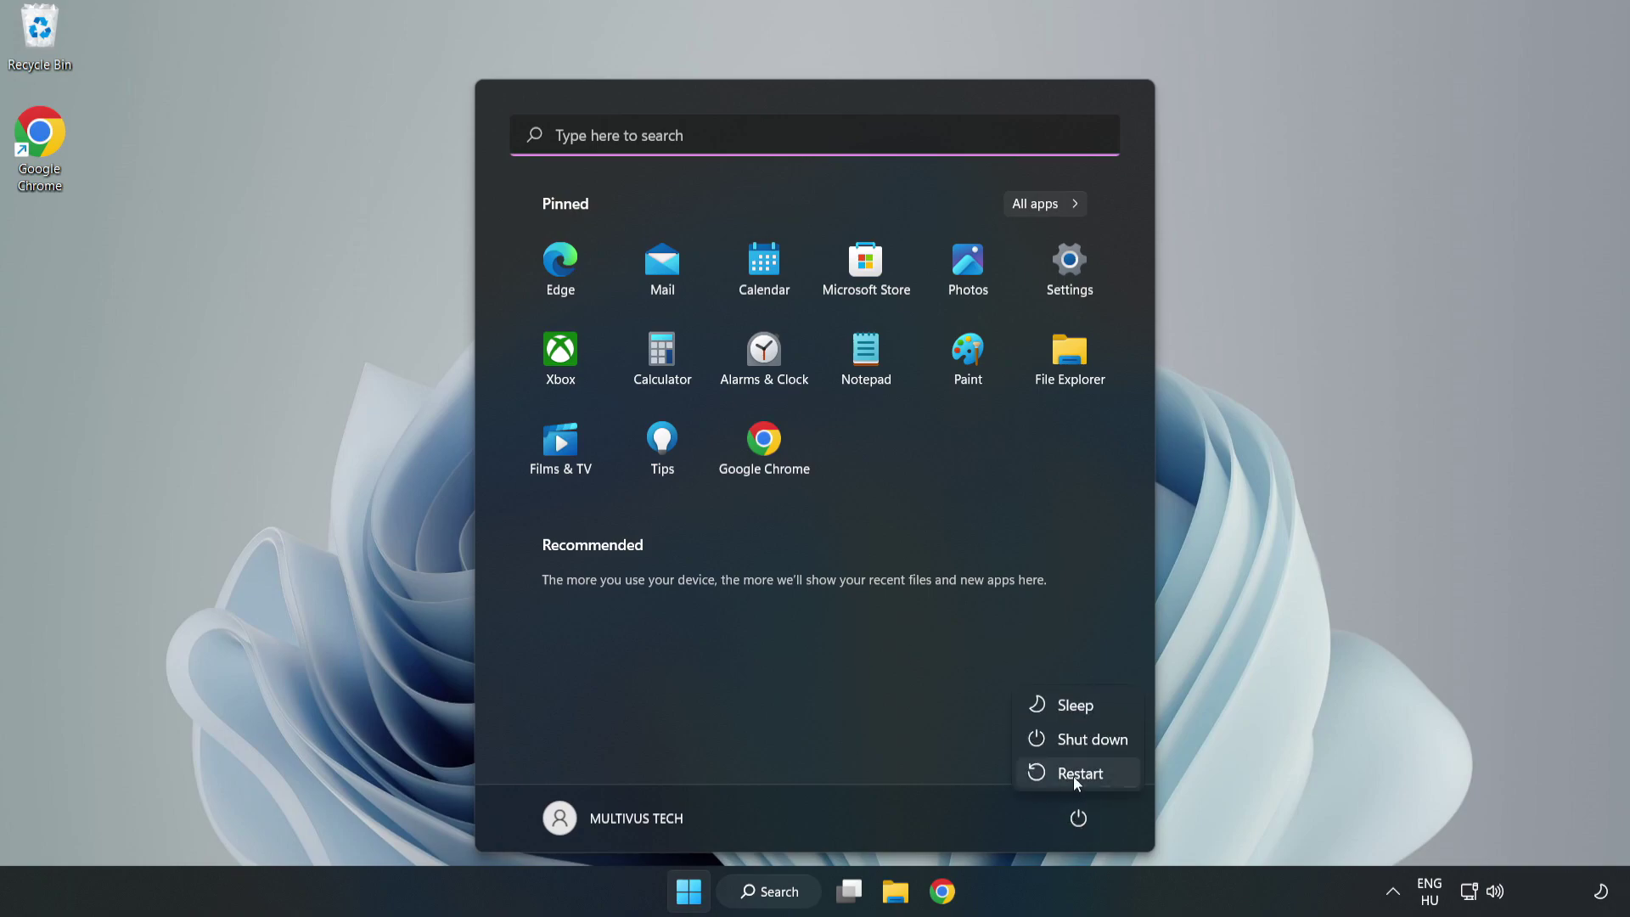